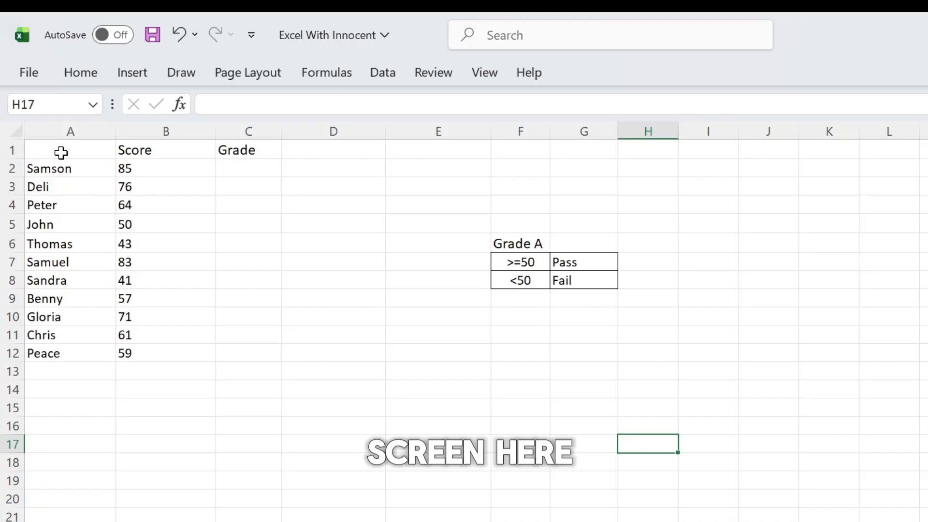
Enter the header "Students" in cell A1 above the column of names
{"action": "left_click", "coordinate": [49, 109]}
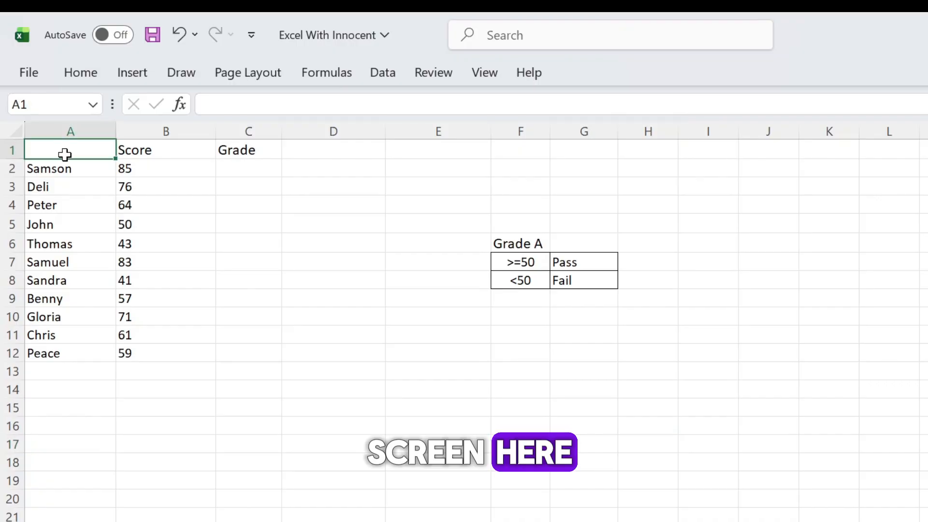
{"action": "left_click_drag", "start_coordinate": [65, 154], "coordinate": [231, 359]}
{"action": "left_click", "coordinate": [90, 149]}
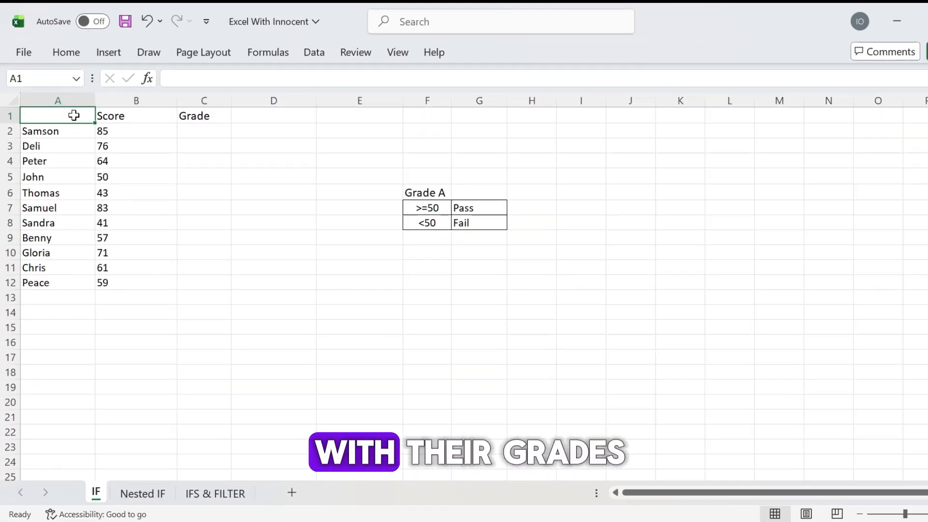
{"action": "type", "text": "Stud"}
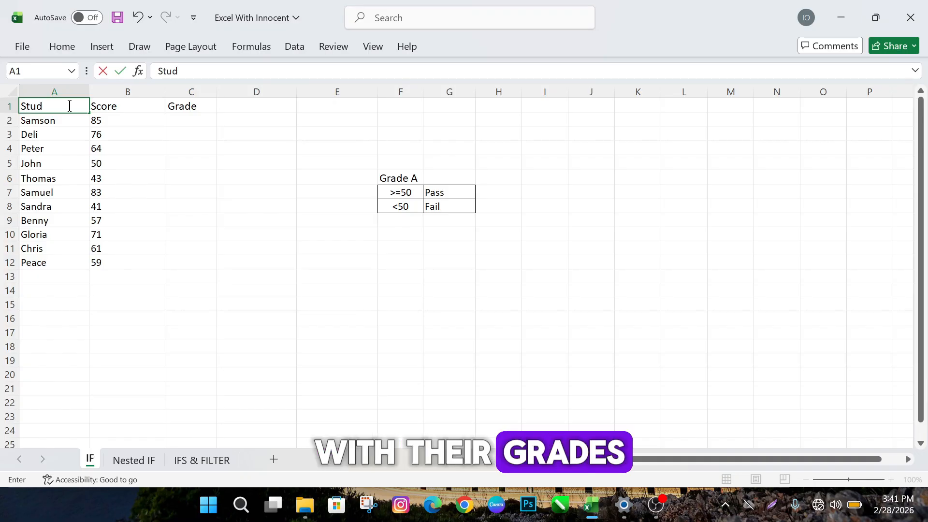
{"action": "type", "text": "ents"}
Review the student names, their scores and the Pass/Fail criteria in the Grade A table
{"action": "left_click_drag", "start_coordinate": [64, 120], "coordinate": [53, 262]}
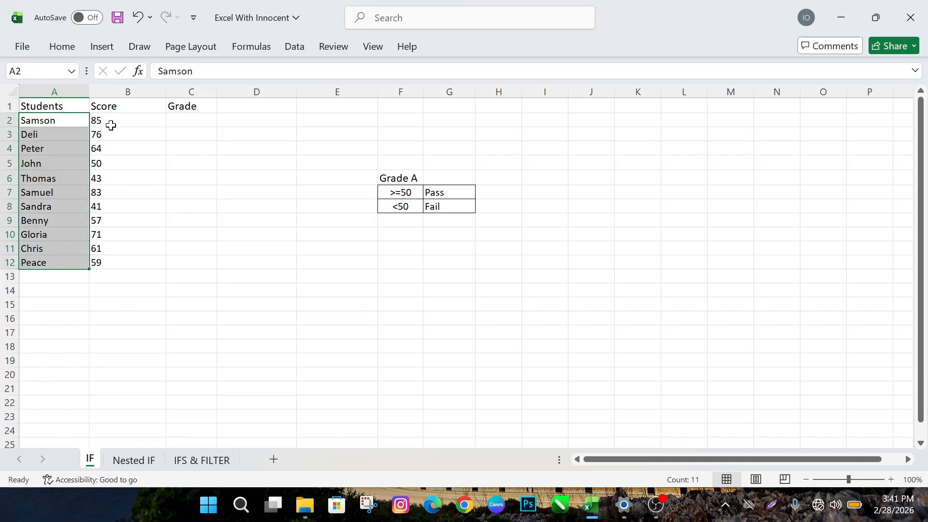
{"action": "left_click_drag", "start_coordinate": [111, 125], "coordinate": [112, 265]}
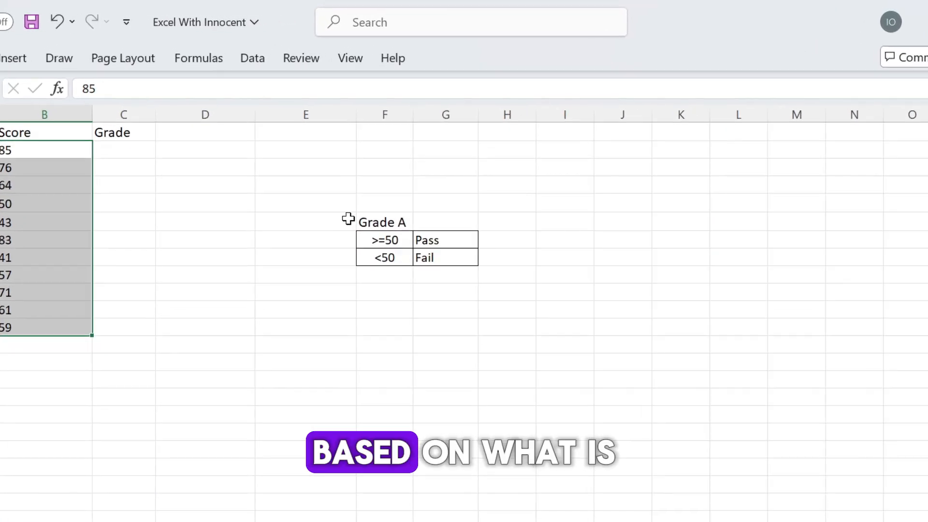
{"action": "left_click_drag", "start_coordinate": [370, 176], "coordinate": [476, 225]}
{"action": "left_click_drag", "start_coordinate": [479, 291], "coordinate": [449, 277]}
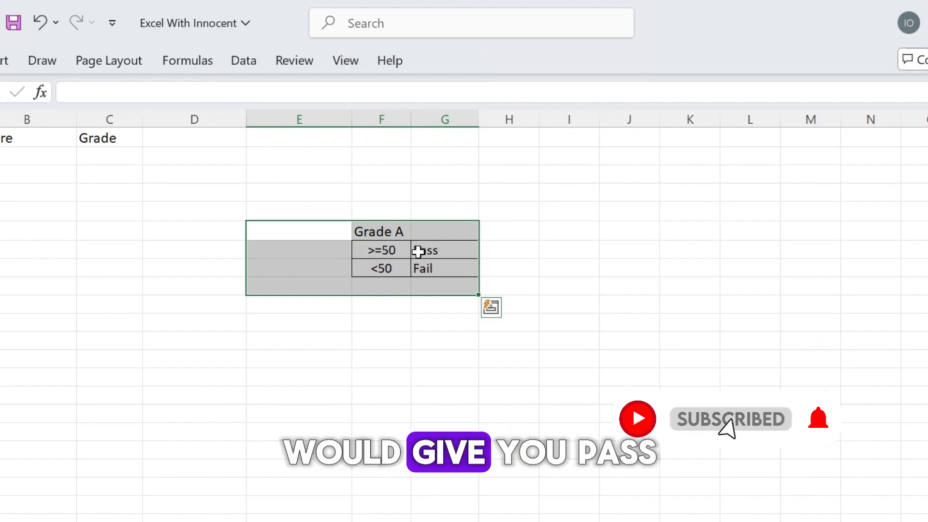
{"action": "left_click", "coordinate": [393, 267]}
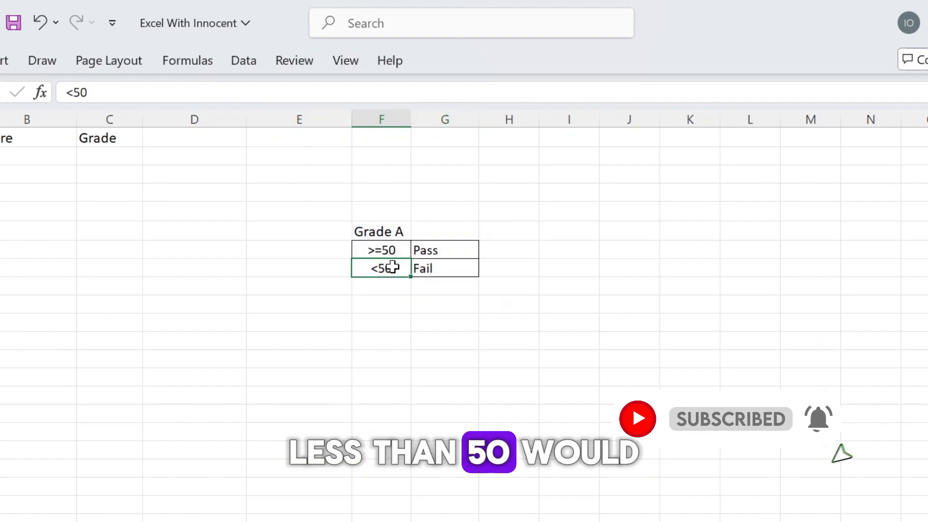
{"action": "left_click", "coordinate": [444, 269]}
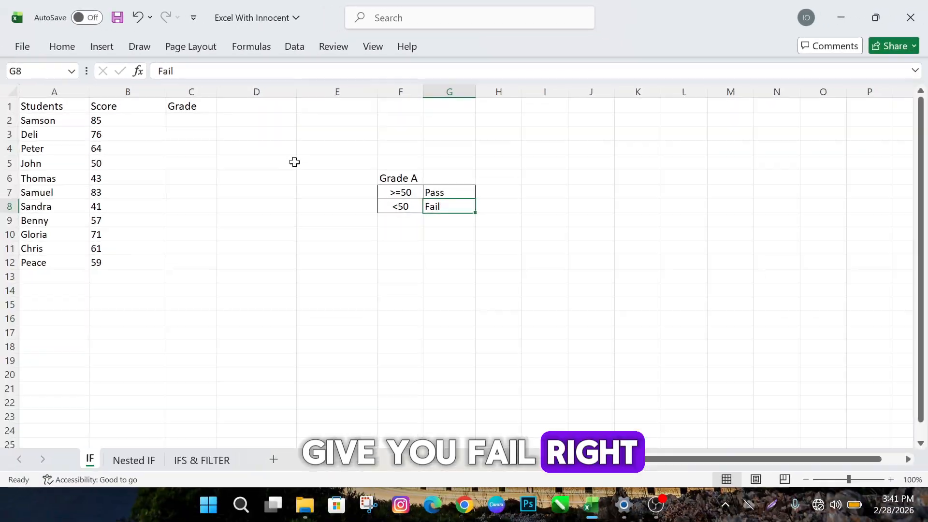
Begin an IF formula in C2 that tests whether the score in B2 is >=50
{"action": "double_click", "coordinate": [181, 120]}
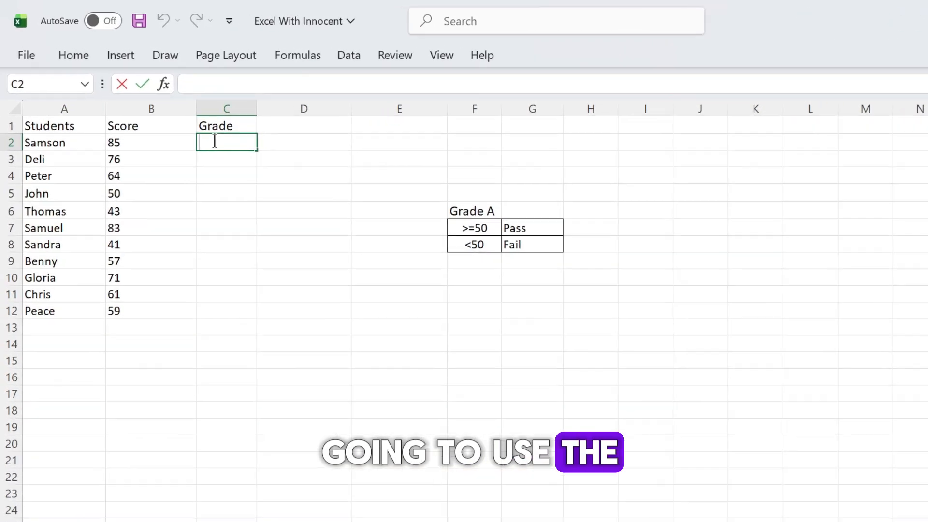
{"action": "type", "text": "="}
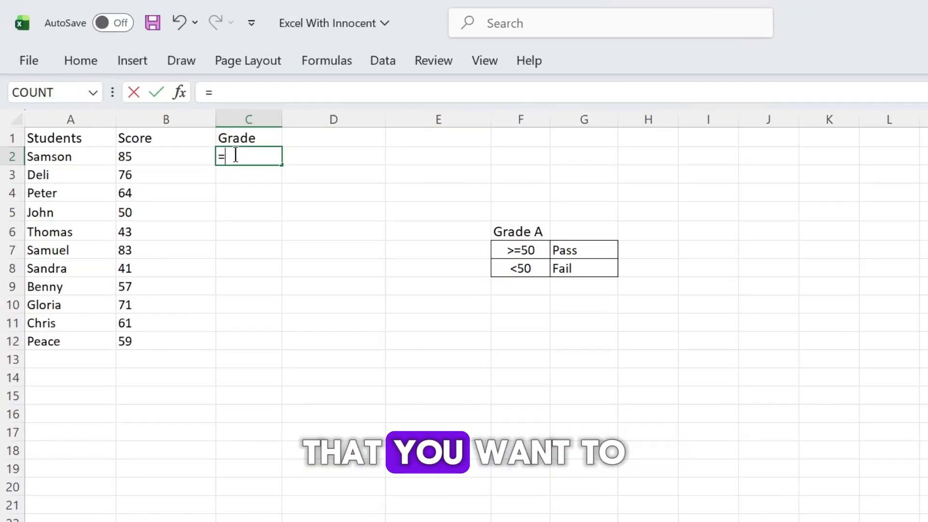
{"action": "type", "text": "if"}
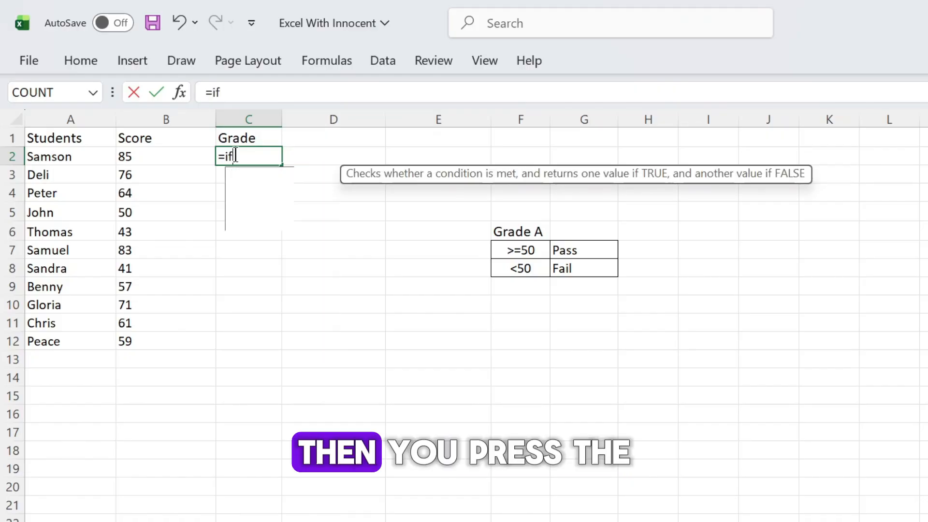
{"action": "key", "text": "Tab"}
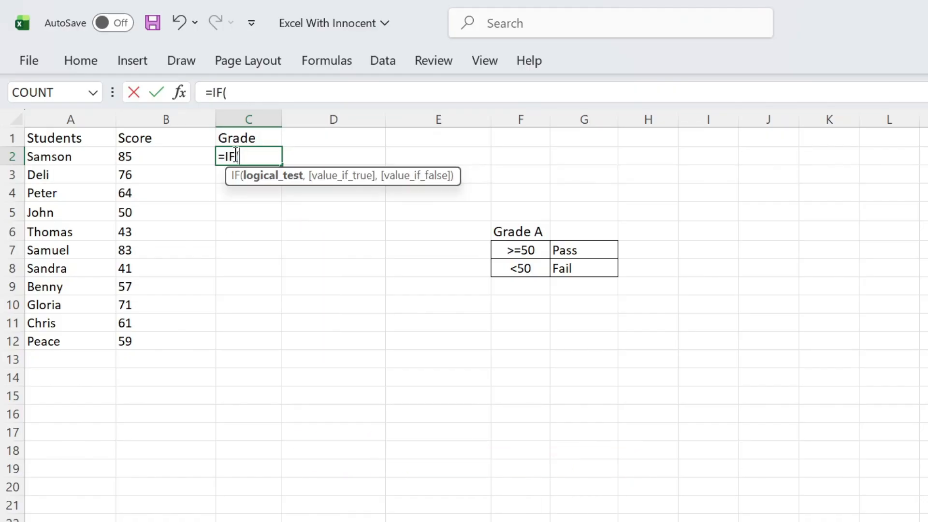
{"action": "left_click", "coordinate": [141, 157]}
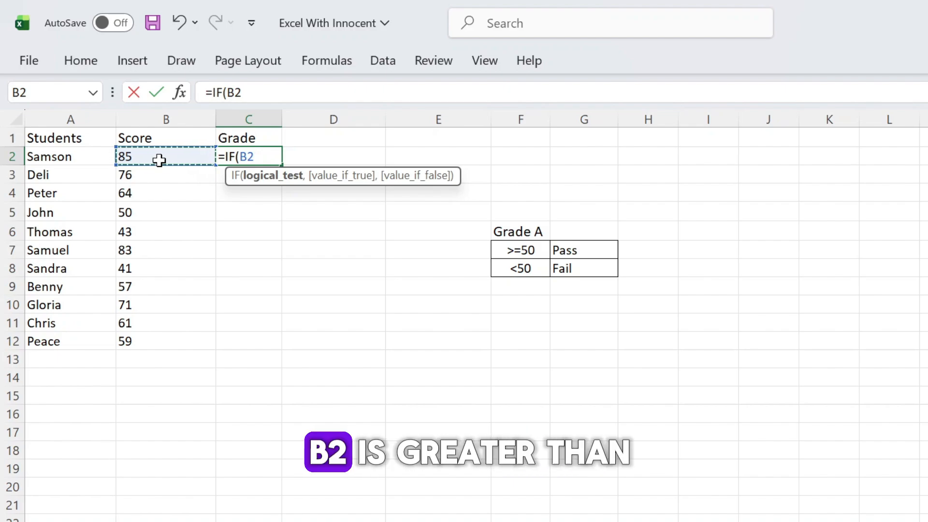
{"action": "type", "text": ">"}
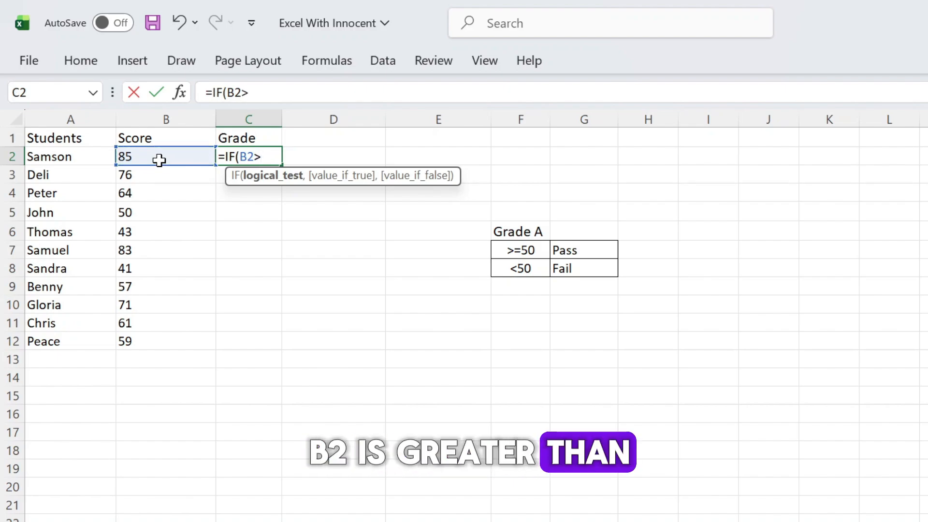
{"action": "type", "text": "="}
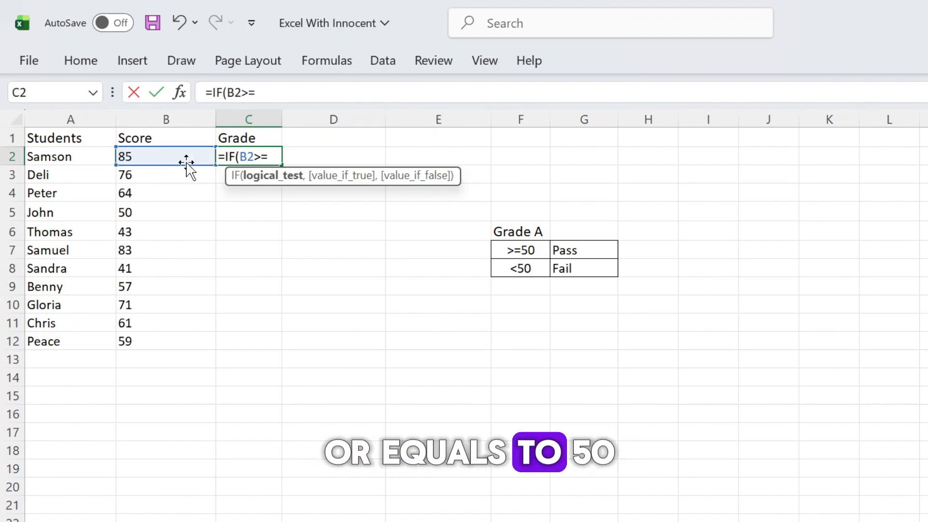
{"action": "type", "text": "5"}
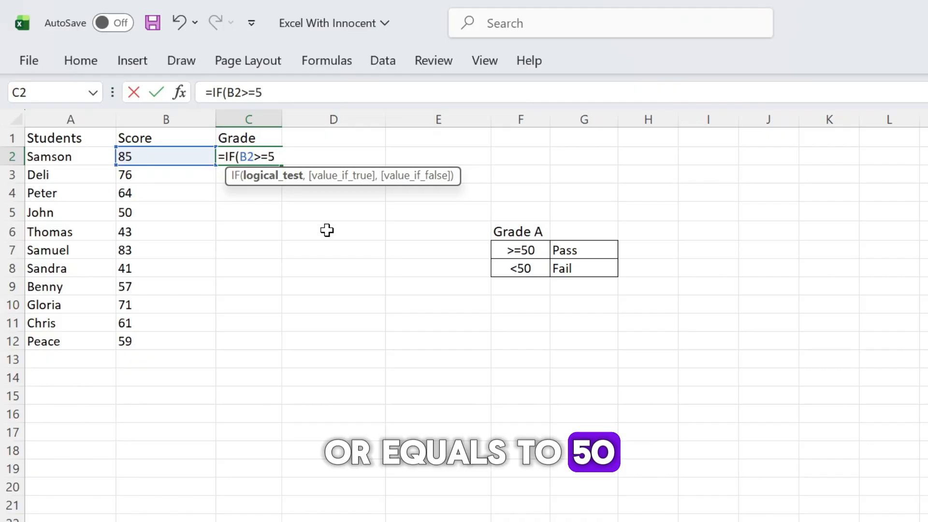
{"action": "type", "text": "0,"}
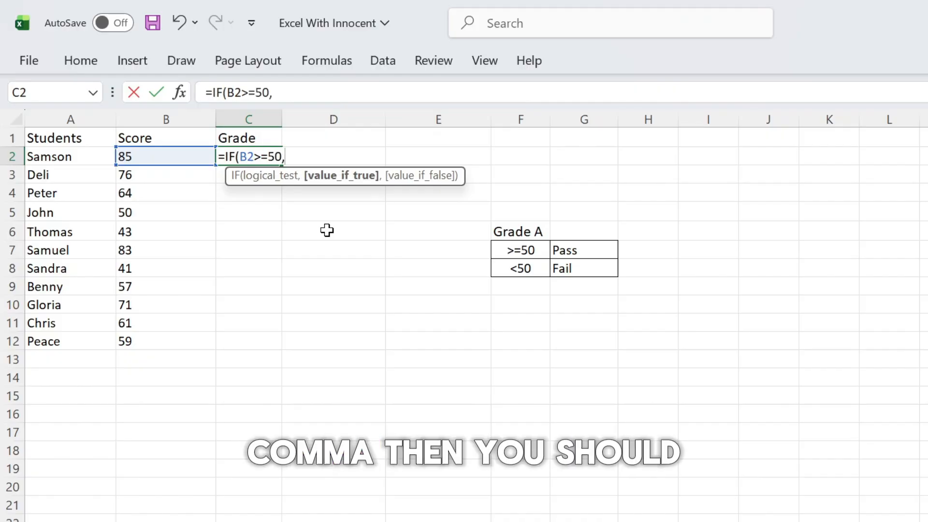
Complete the C2 formula so it returns "Pass" when the test is true and "Fail" otherwise, and commit it
{"action": "type", "text": "\""}
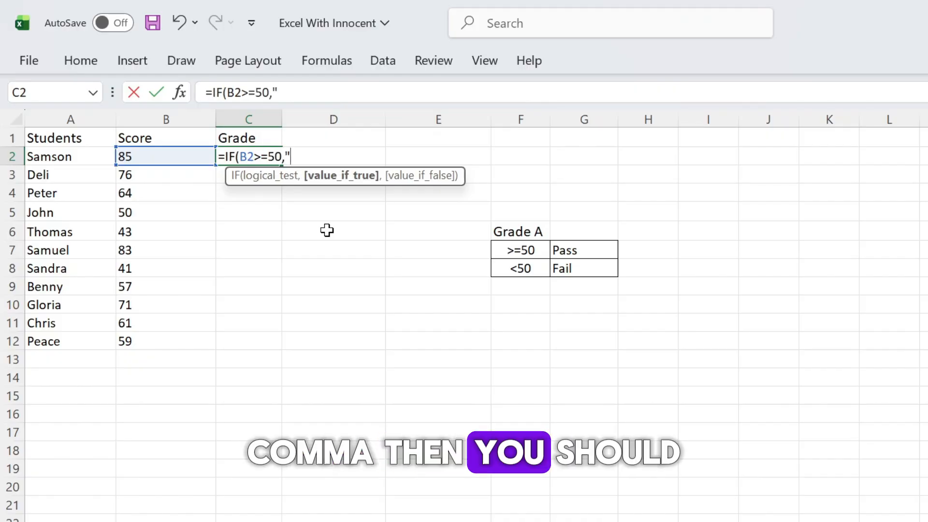
{"action": "type", "text": "Pass"}
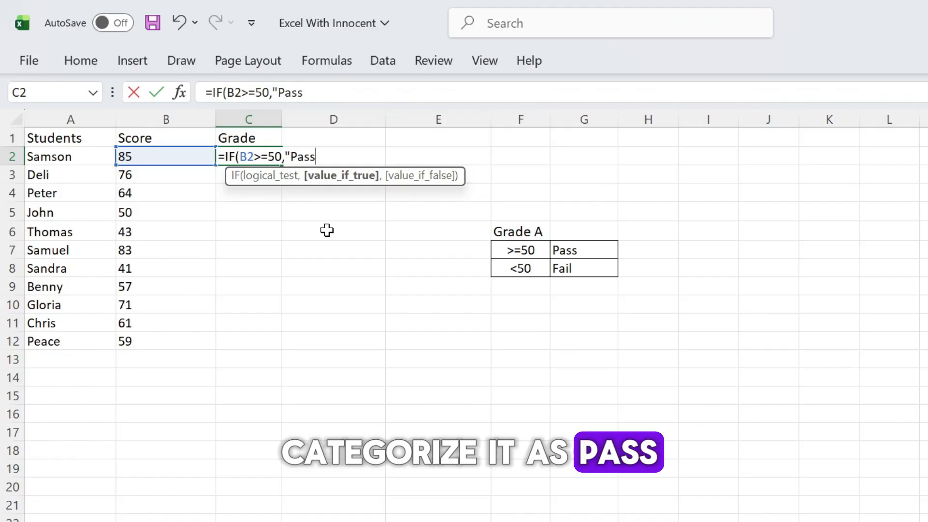
{"action": "type", "text": "\""}
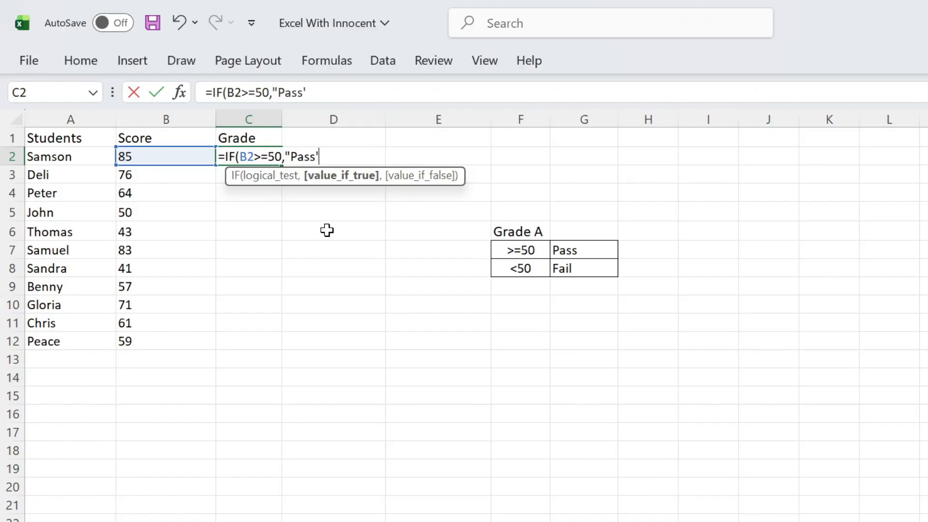
{"action": "key", "text": "BackSpace"}
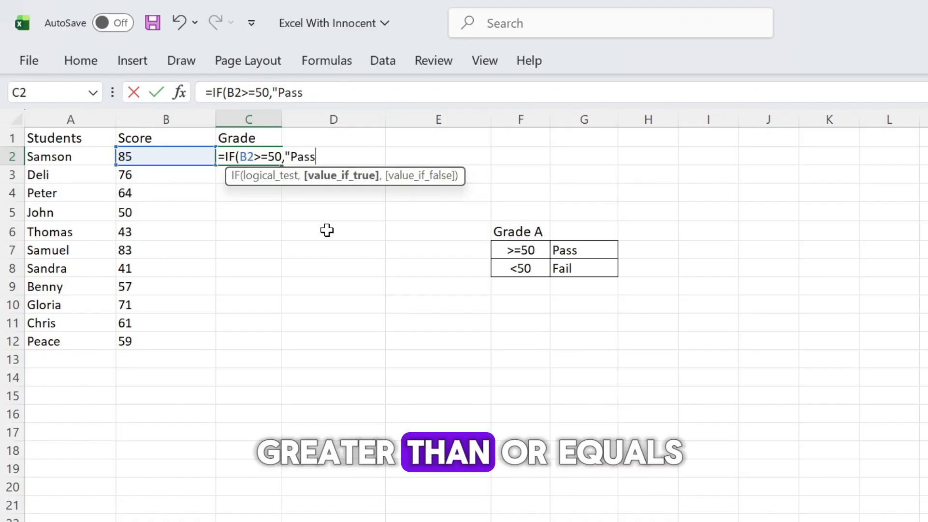
{"action": "type", "text": "\""}
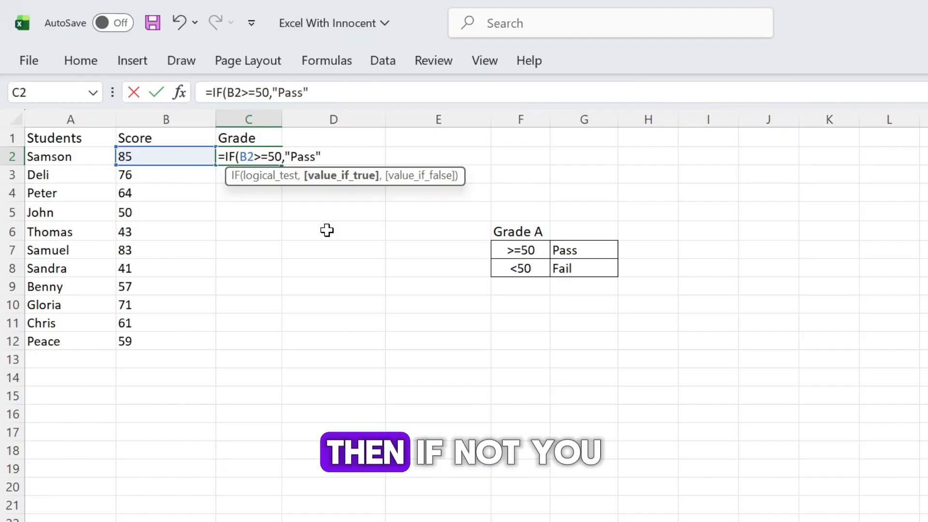
{"action": "type", "text": ",\""}
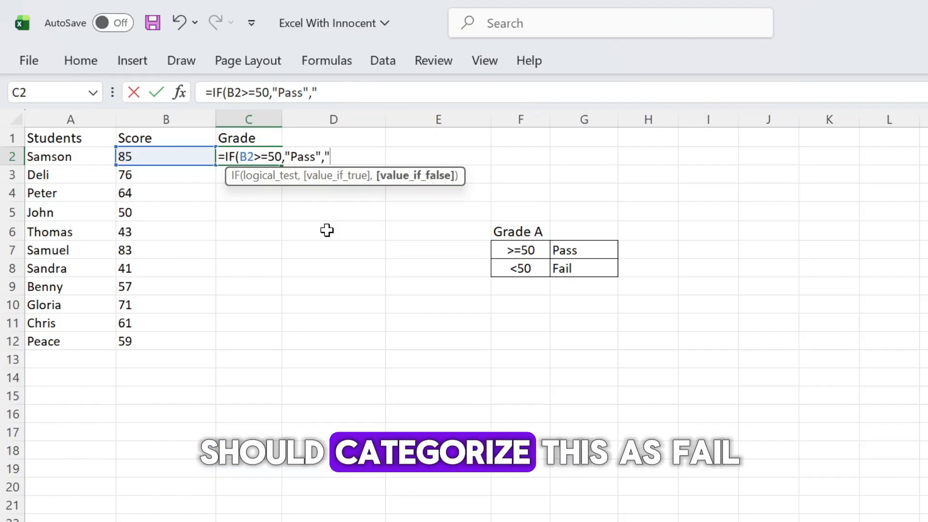
{"action": "type", "text": "Fail\""}
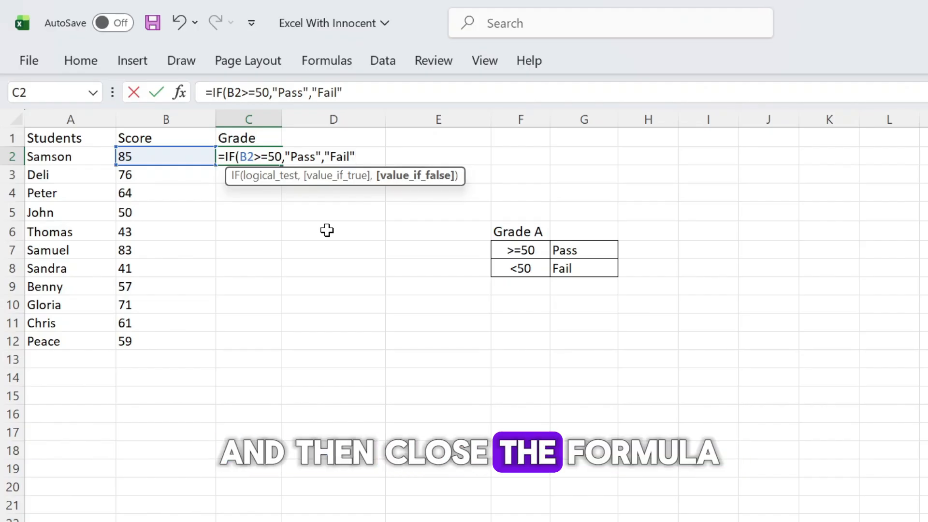
{"action": "type", "text": ")"}
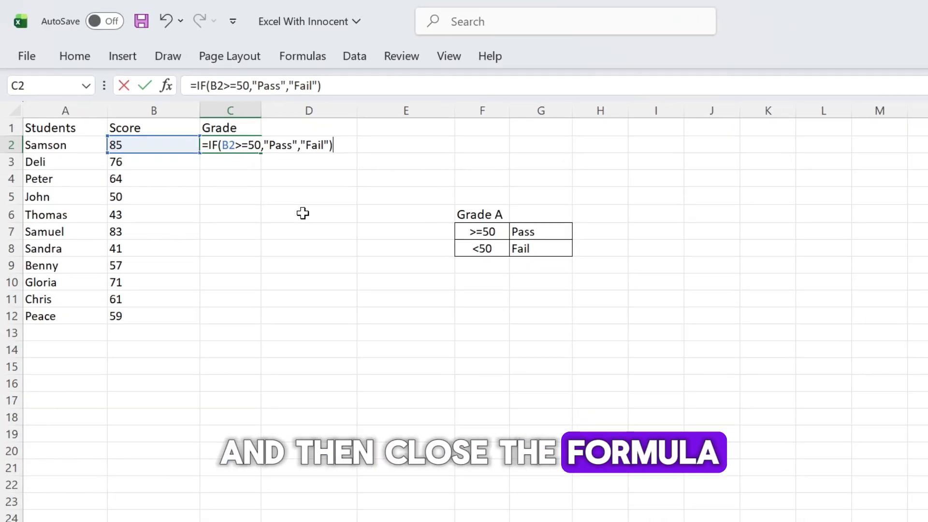
{"action": "key", "text": "Return"}
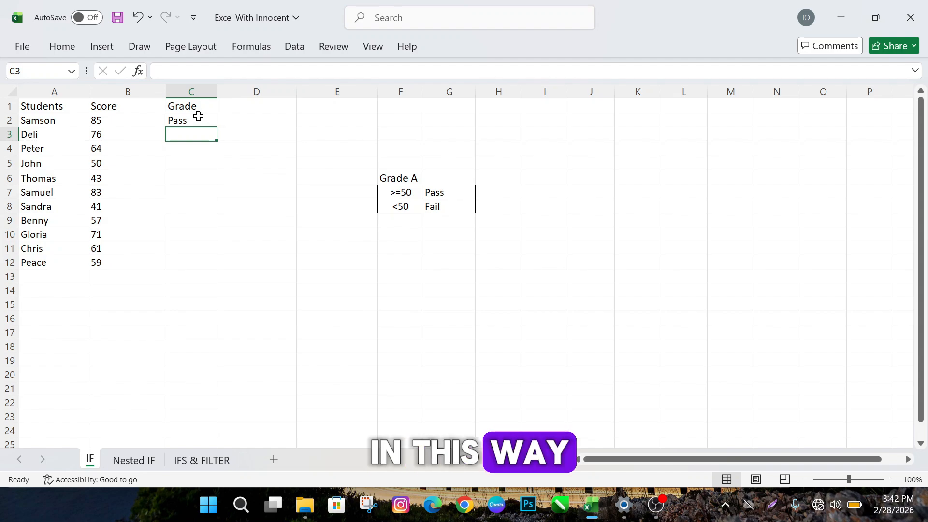
Fill the Pass/Fail formula from C2 down through C12 for all students
{"action": "left_click", "coordinate": [200, 119]}
{"action": "left_click_drag", "start_coordinate": [217, 127], "coordinate": [218, 264]}
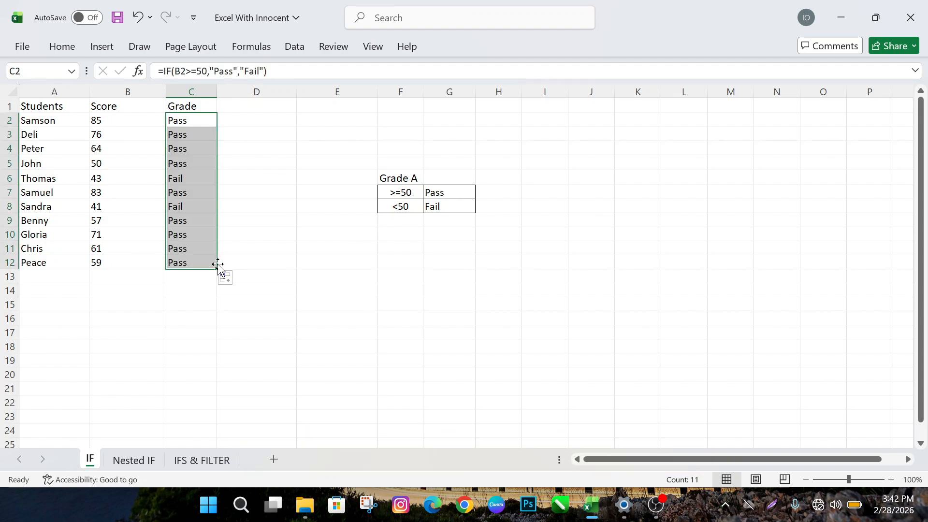
{"action": "left_click", "coordinate": [111, 129]}
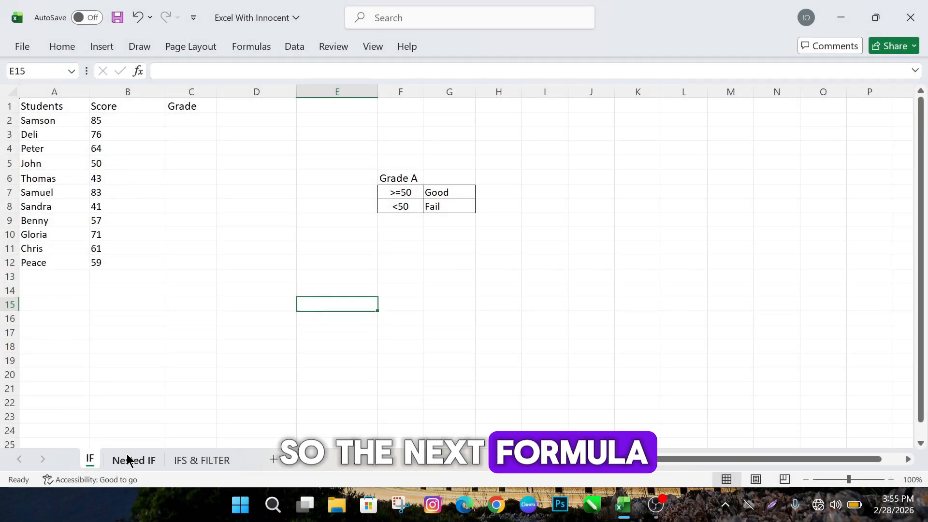
Switch to the Nested IF sheet and examine its five-category grading table
{"action": "left_click", "coordinate": [127, 457]}
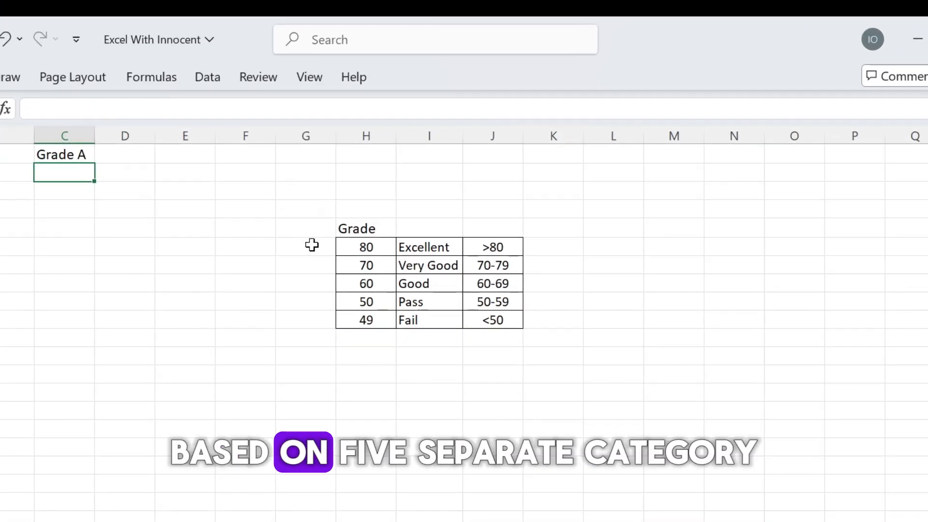
{"action": "left_click_drag", "start_coordinate": [375, 175], "coordinate": [551, 224]}
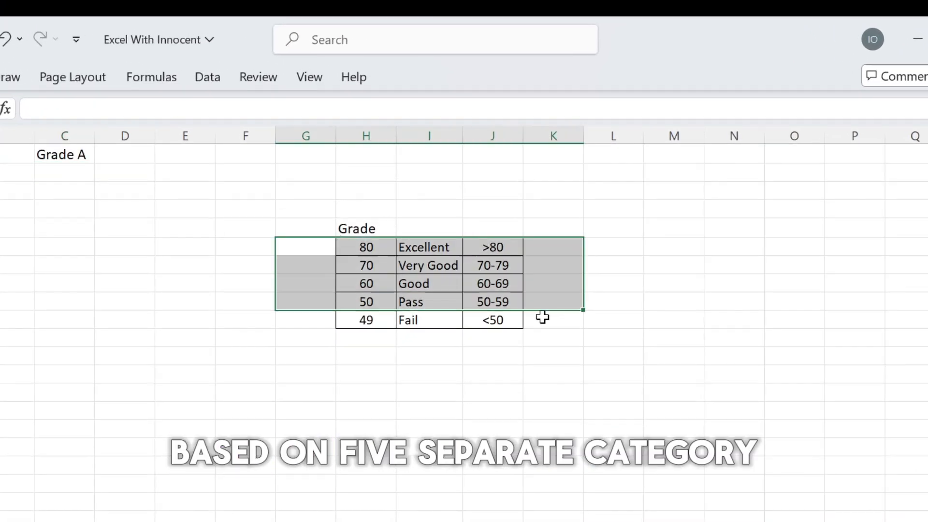
{"action": "left_click_drag", "start_coordinate": [542, 317], "coordinate": [537, 353]}
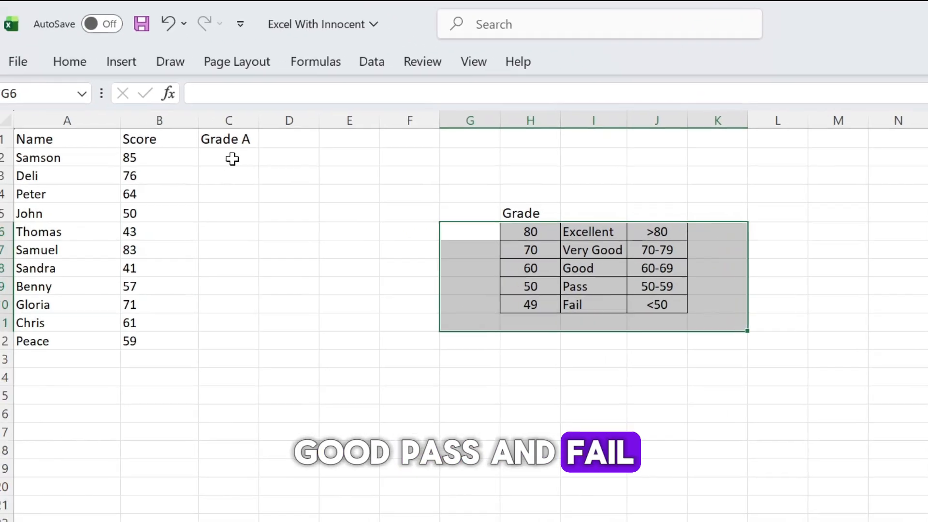
Begin an IF formula in C2 that returns "Excellent" when the score in B2 is >=80
{"action": "double_click", "coordinate": [233, 159]}
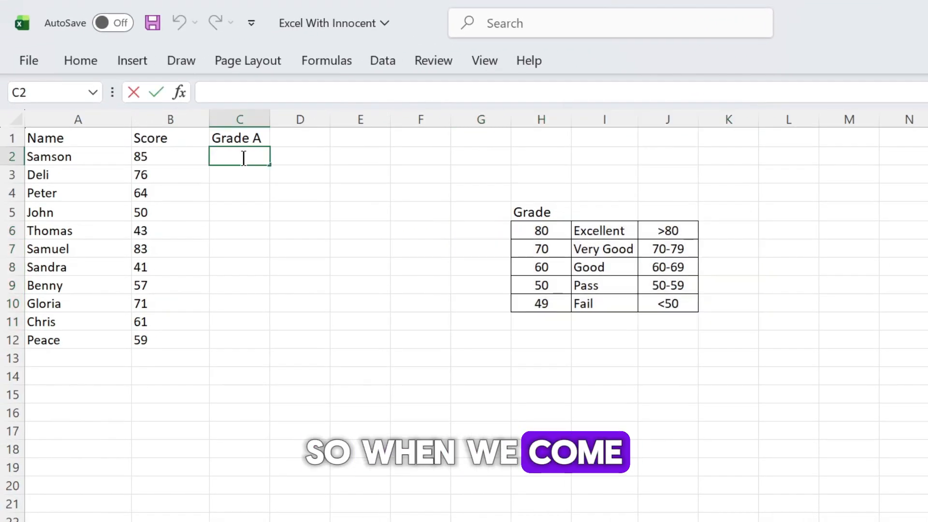
{"action": "type", "text": "=i"}
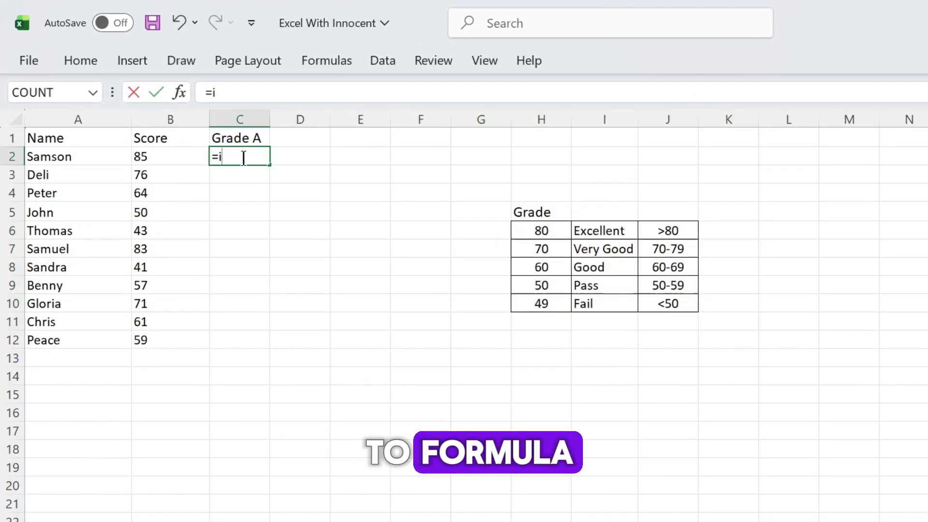
{"action": "type", "text": "f"}
{"action": "key", "text": "Tab"}
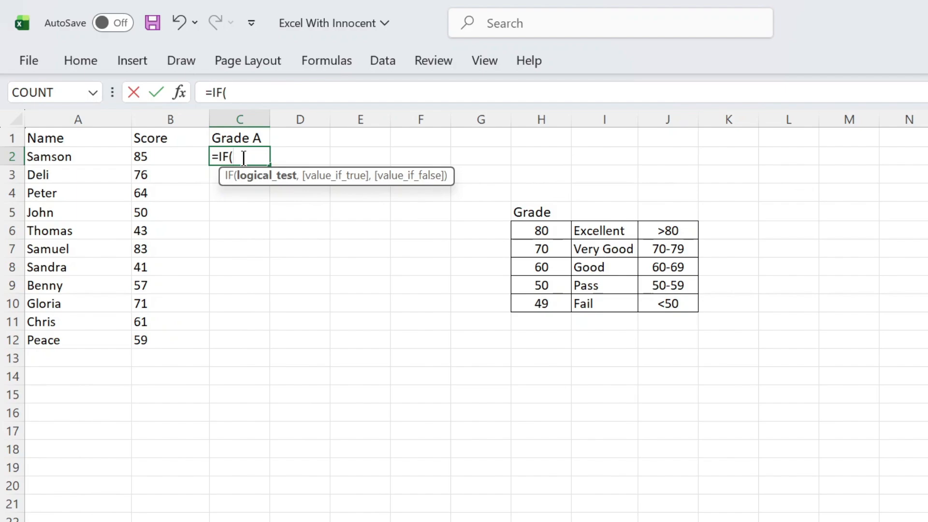
{"action": "left_click", "coordinate": [164, 158]}
{"action": "type", "text": ">="}
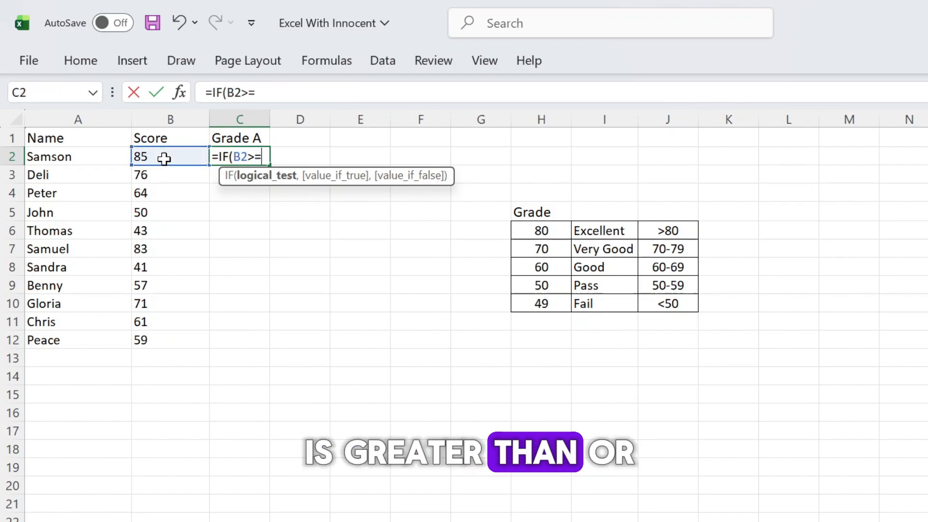
{"action": "type", "text": "8"}
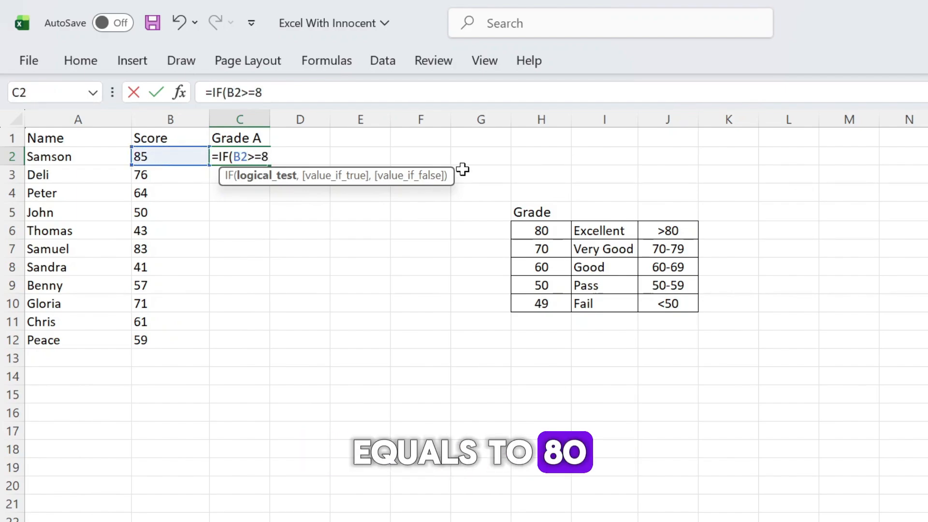
{"action": "type", "text": "0,"}
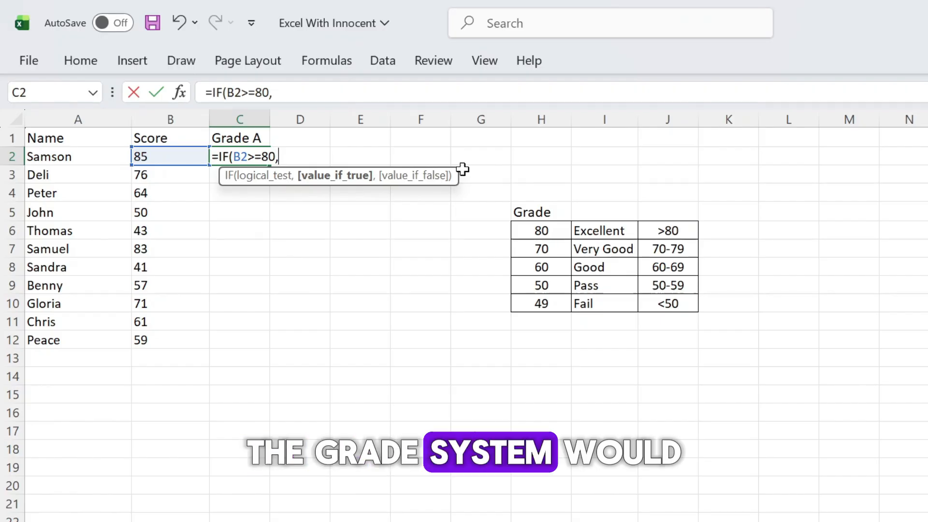
{"action": "type", "text": "\"Exc"}
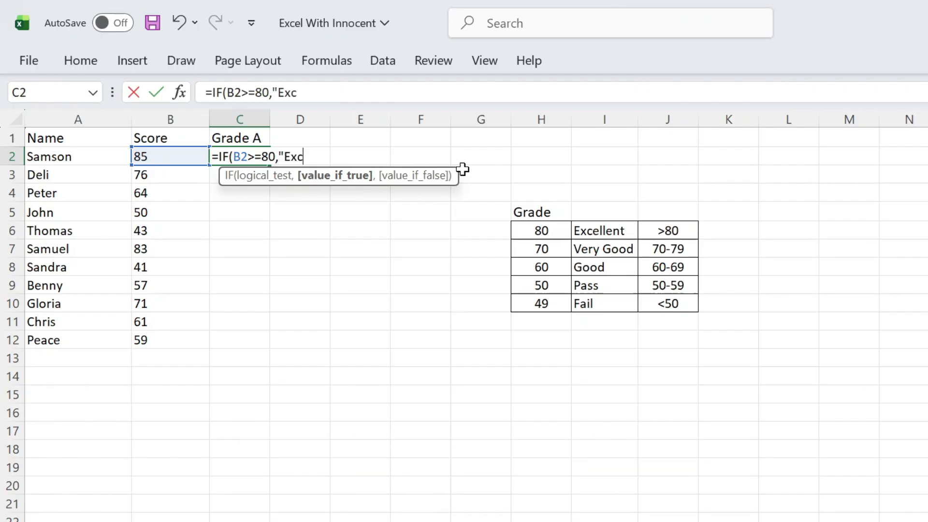
{"action": "type", "text": "ellent"}
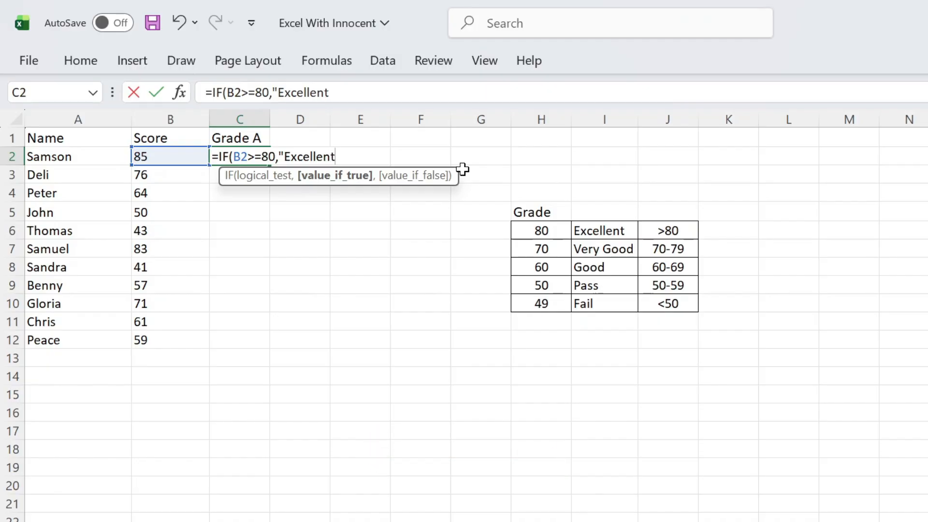
{"action": "type", "text": "\""}
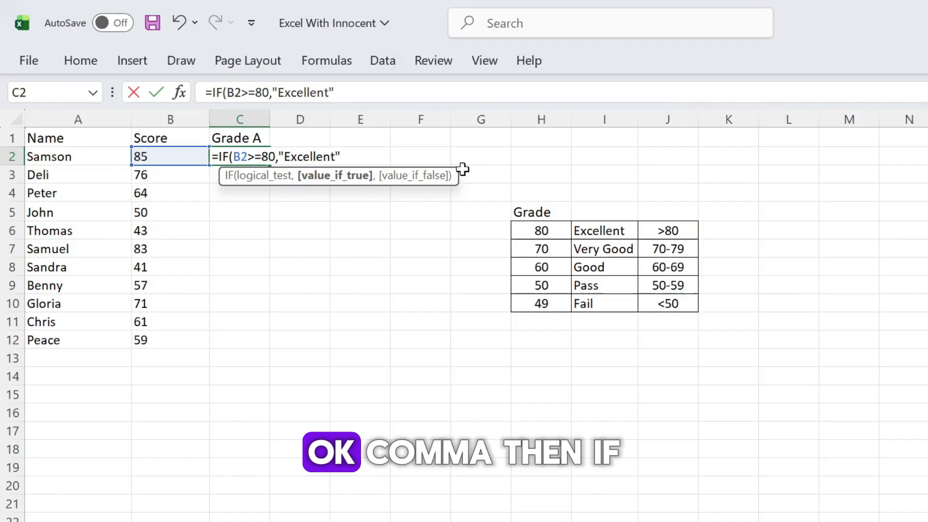
Nest a second IF in the C2 formula that returns "Very Good" when B2 is >=70
{"action": "type", "text": ",if"}
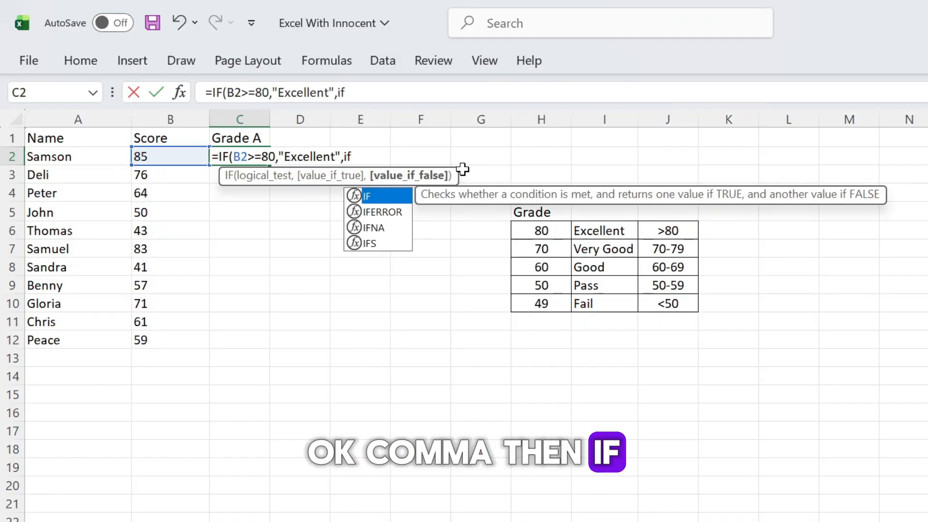
{"action": "key", "text": "Tab"}
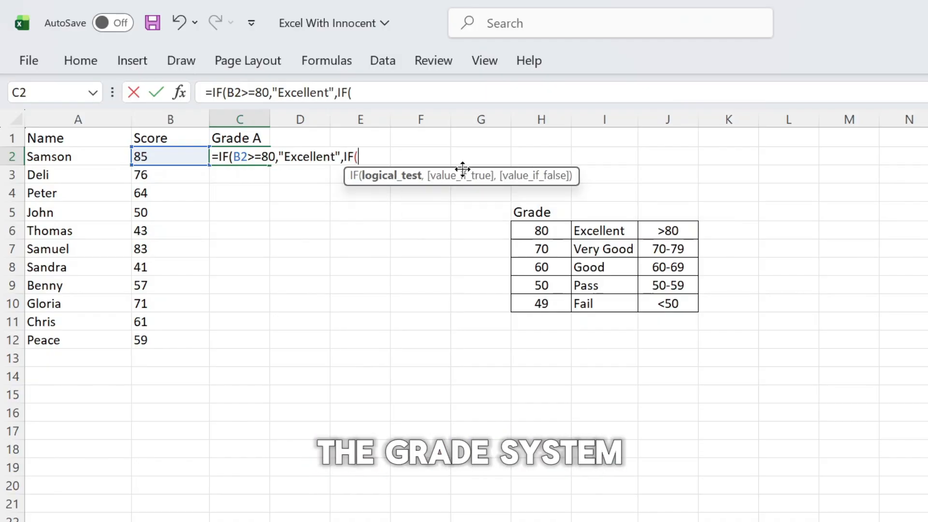
{"action": "left_click", "coordinate": [180, 157]}
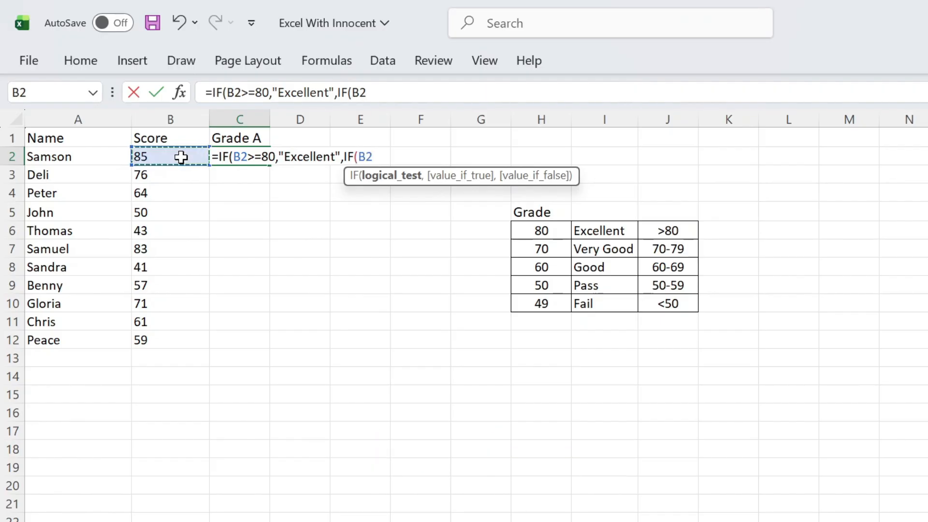
{"action": "type", "text": ">=7"}
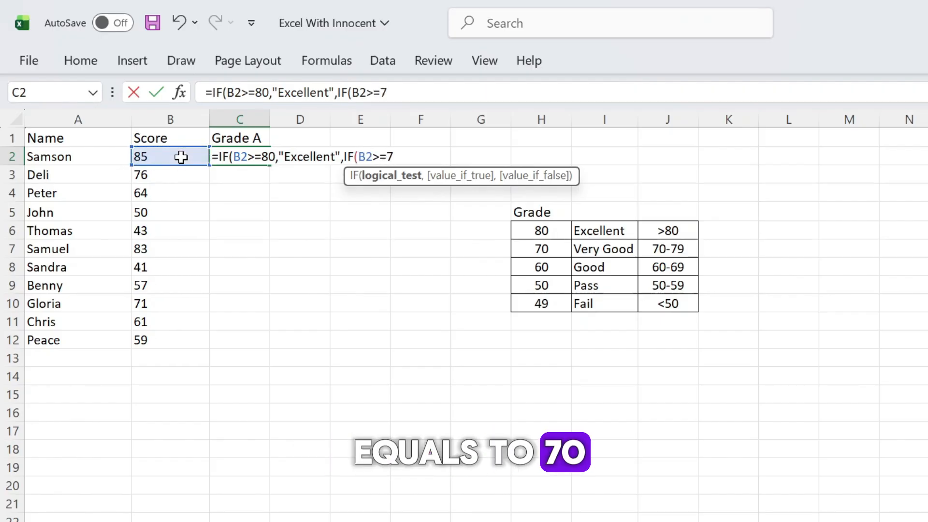
{"action": "type", "text": "0,"}
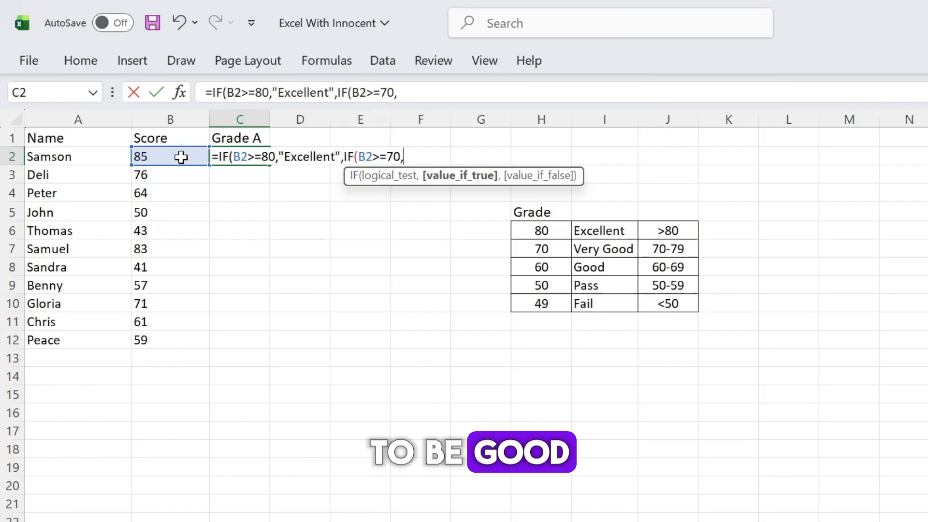
{"action": "type", "text": "\"Go"}
{"action": "key", "text": "BackSpace"}
{"action": "key", "text": "BackSpace"}
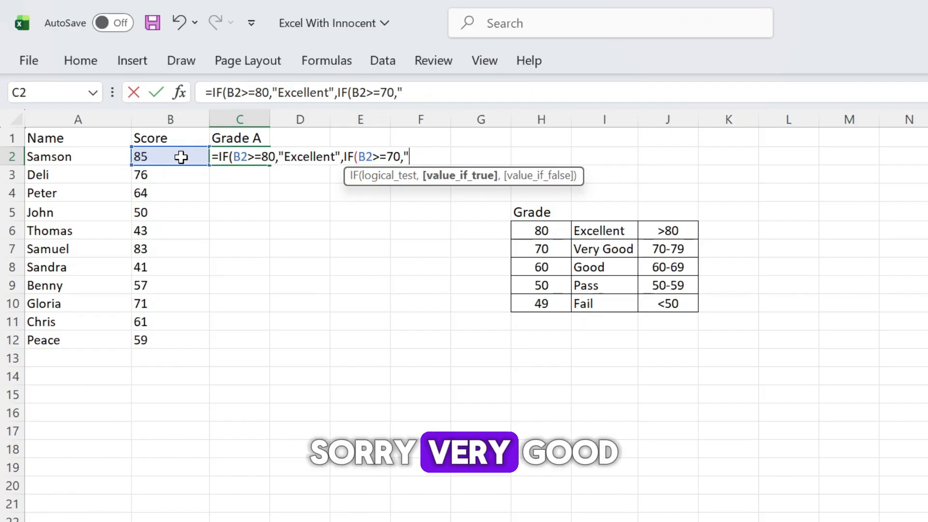
{"action": "type", "text": "Very G"}
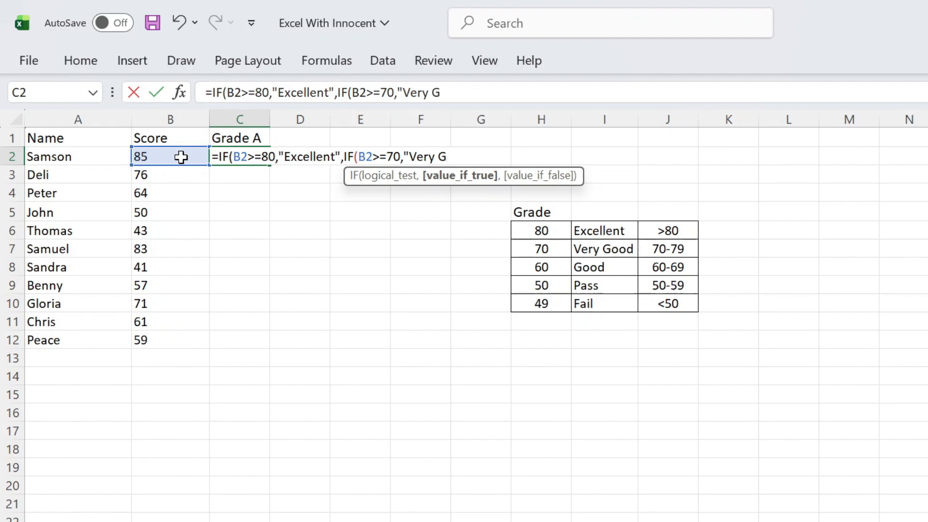
{"action": "type", "text": "ood\""}
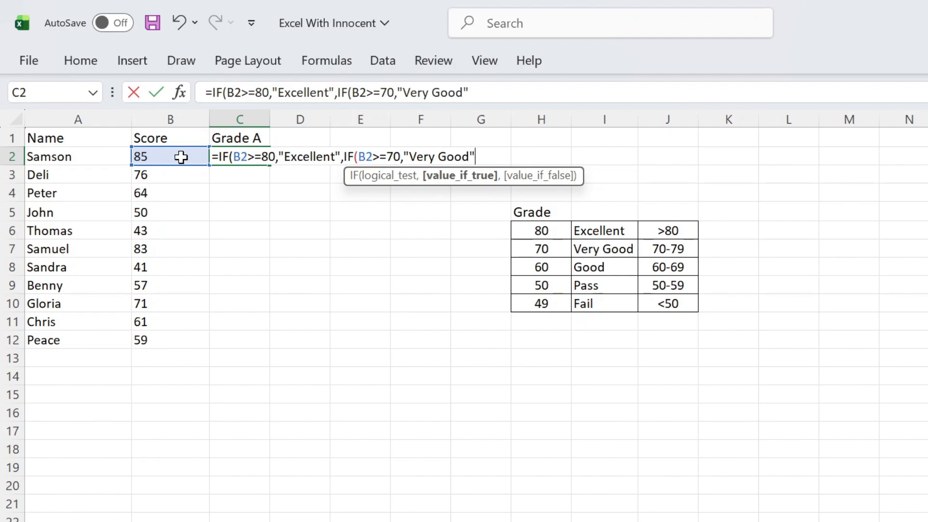
Add a third nested IF to the C2 formula that returns "Good" when B2 is >=60
{"action": "type", "text": ",if("}
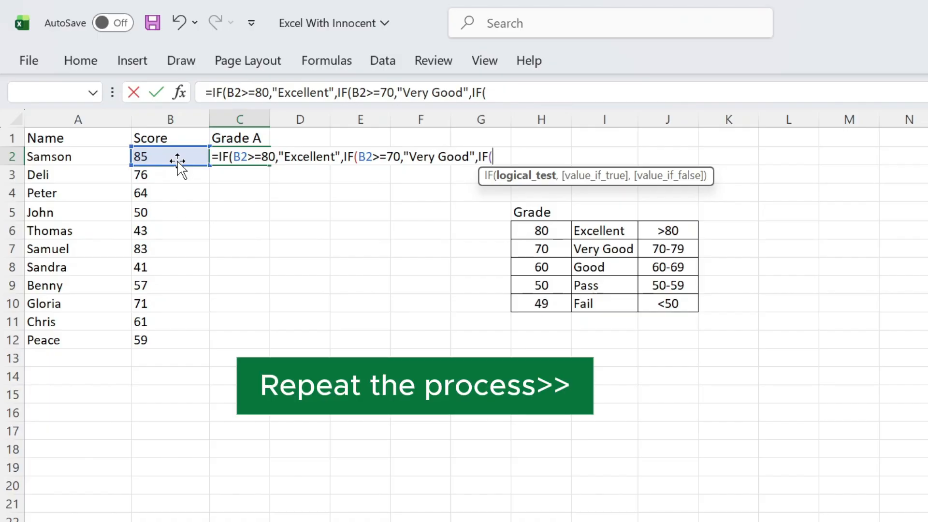
{"action": "left_click", "coordinate": [166, 152]}
{"action": "type", "text": ">="}
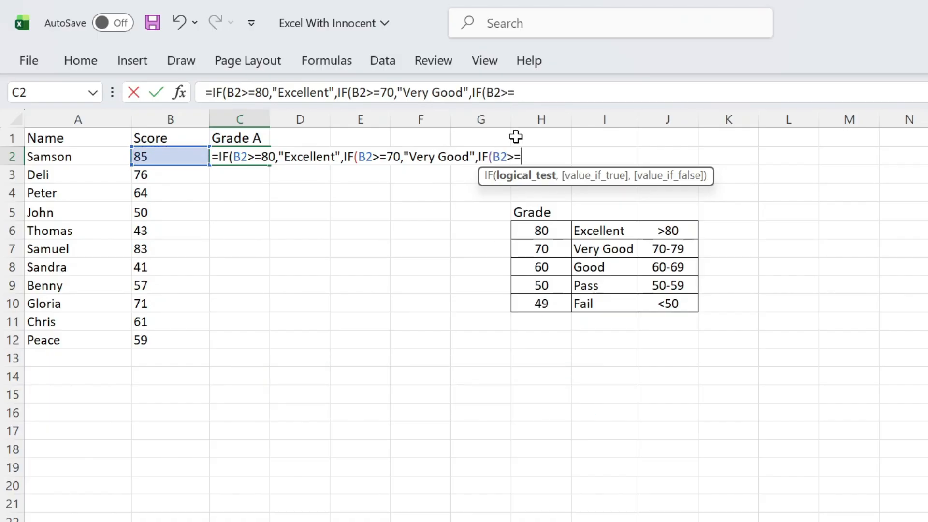
{"action": "type", "text": "60,"}
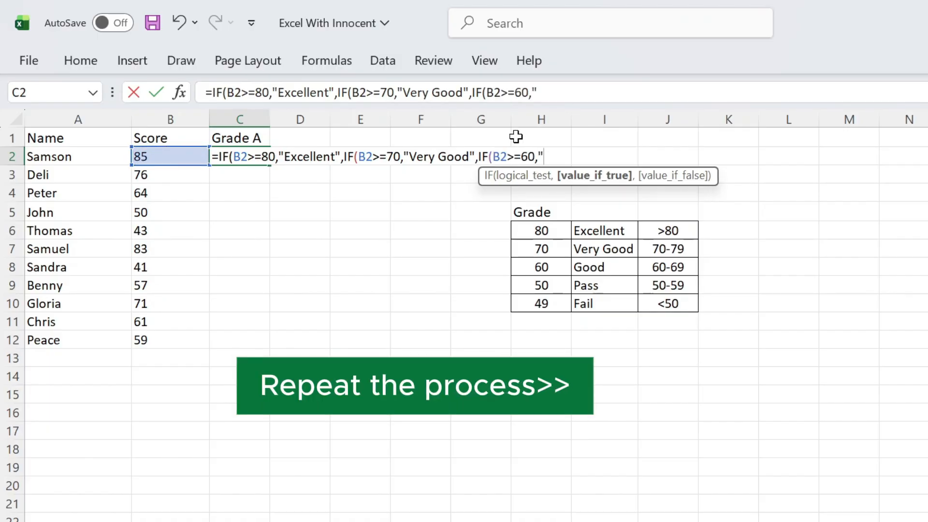
{"action": "type", "text": "\"Good\",IF("}
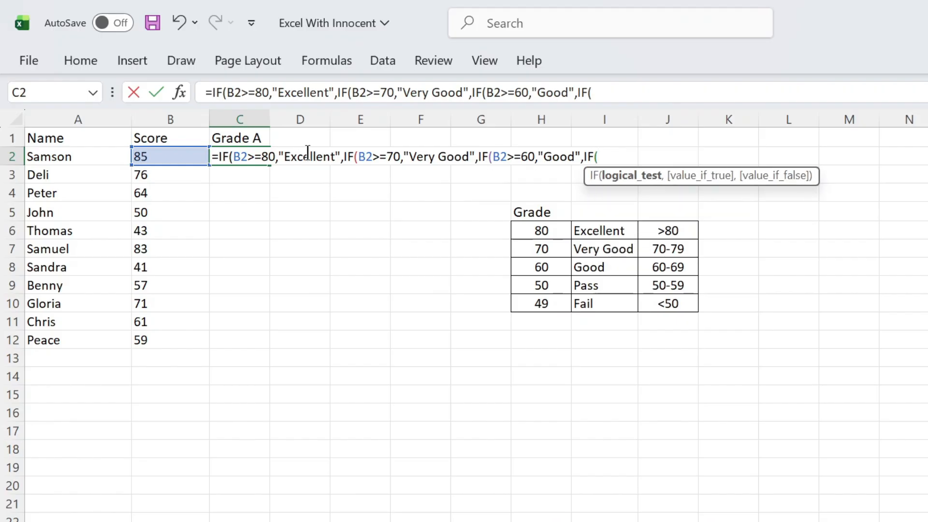
Make the fourth nested IF in C2 return "Pass" when B2 is >=50
{"action": "left_click", "coordinate": [185, 157]}
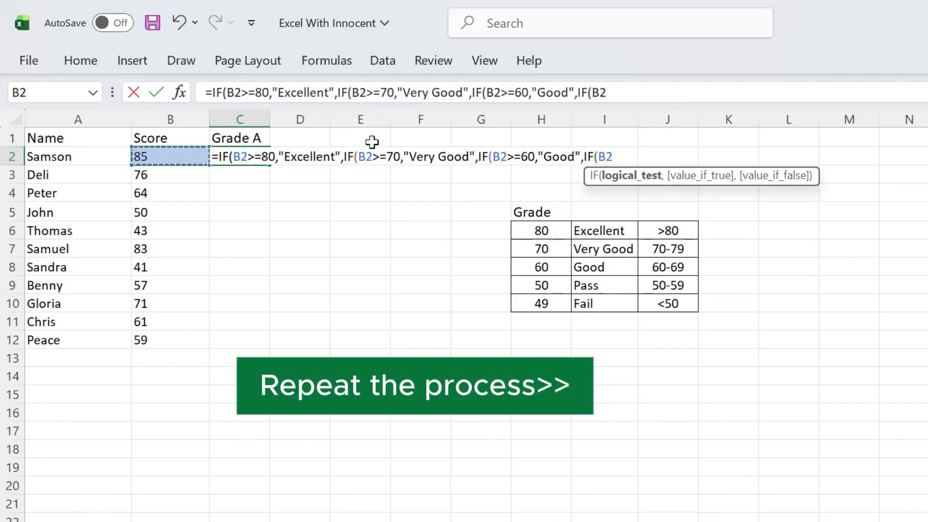
{"action": "type", "text": ">=50,"}
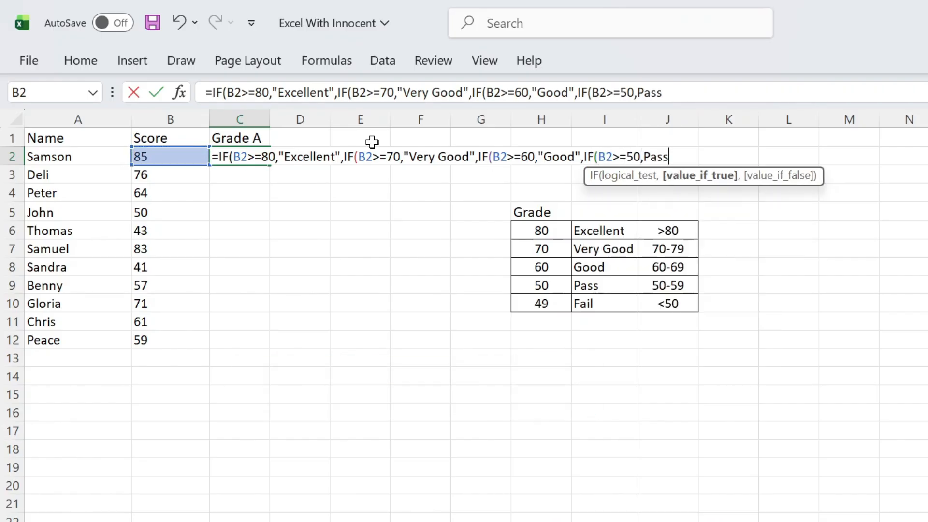
{"action": "type", "text": "\"Pass\""}
Add a final nested IF returning "Fail" when B2 is <50, close all five parentheses and commit the C2 formula
{"action": "type", "text": ",IF("}
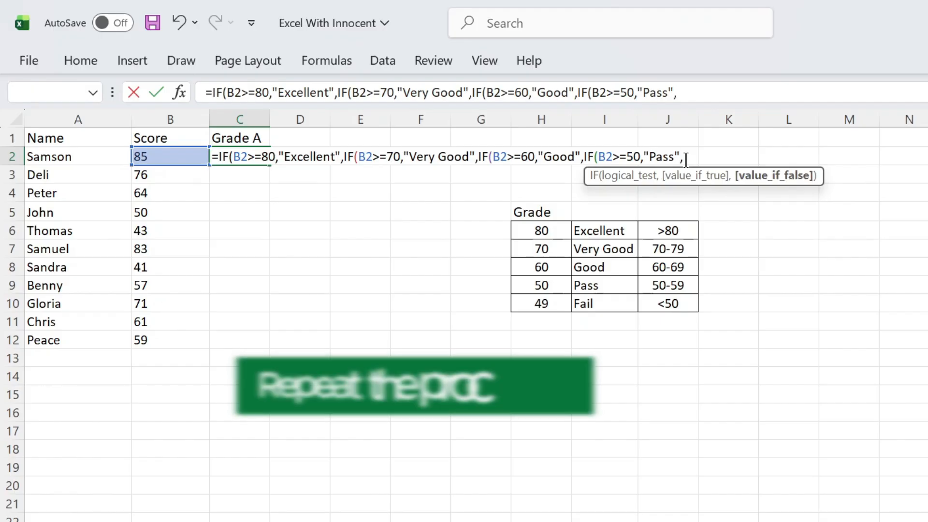
{"action": "left_click", "coordinate": [194, 160]}
{"action": "type", "text": "<50,\"Fail"}
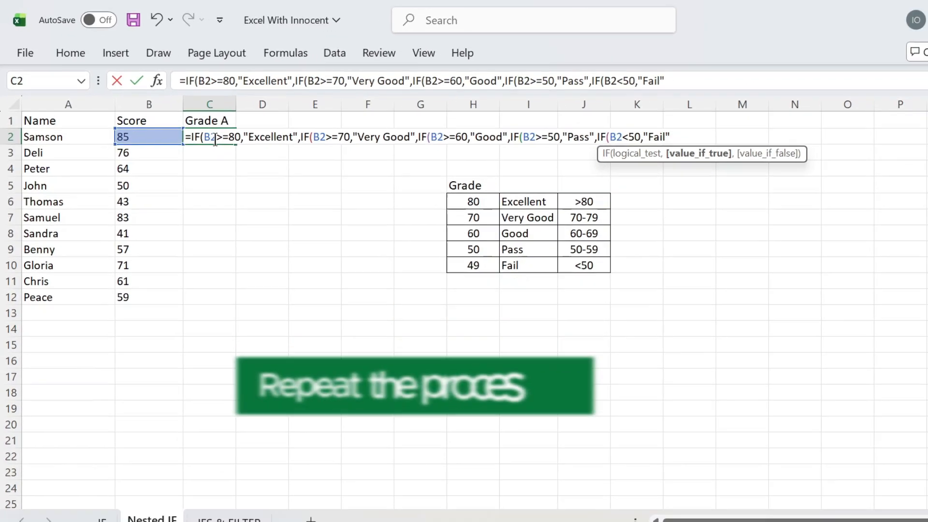
{"action": "type", "text": "\")))))"}
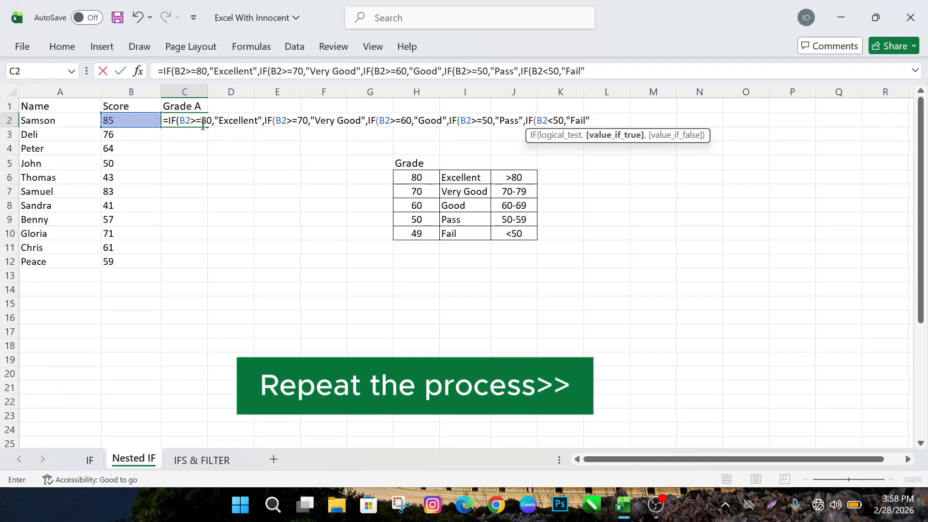
{"action": "key", "text": "Return"}
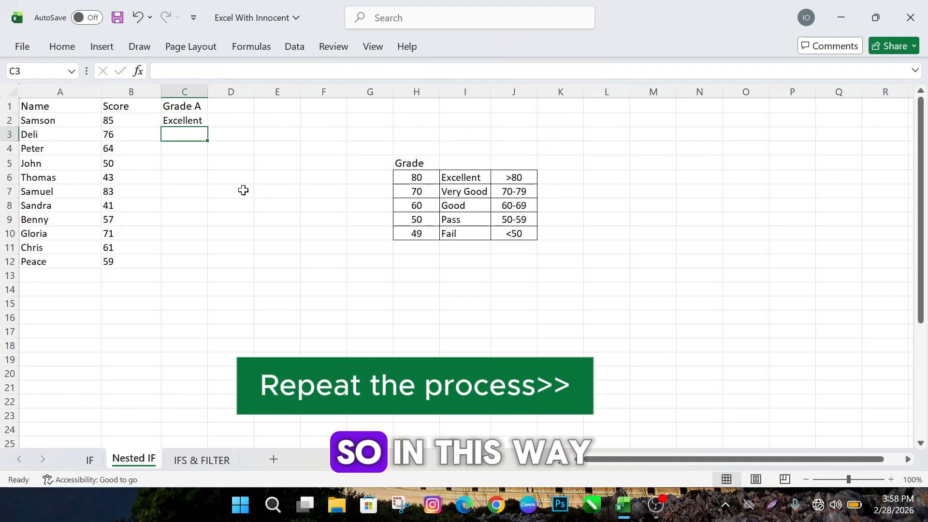
Fill the nested IF formula from C2 down through C12 and check several grades against their scores
{"action": "left_click", "coordinate": [198, 121]}
{"action": "left_click_drag", "start_coordinate": [209, 125], "coordinate": [214, 266]}
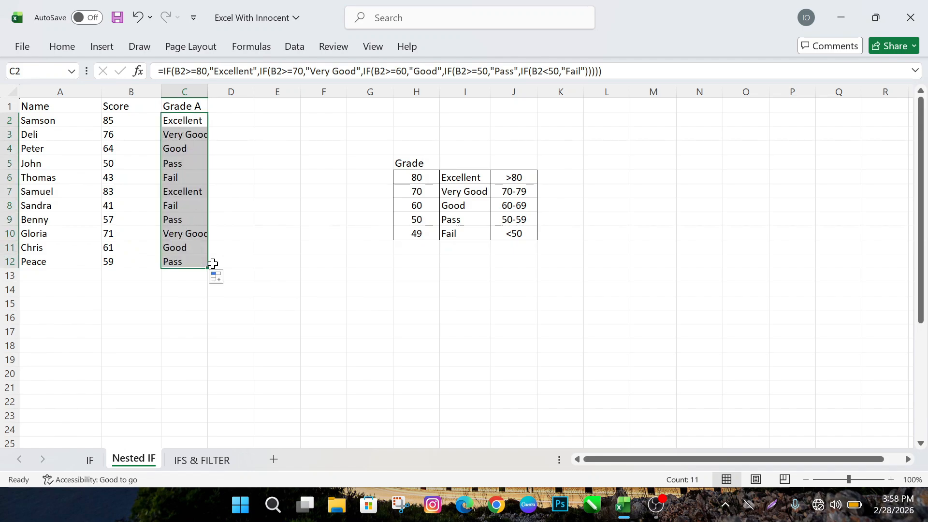
{"action": "left_click", "coordinate": [111, 125]}
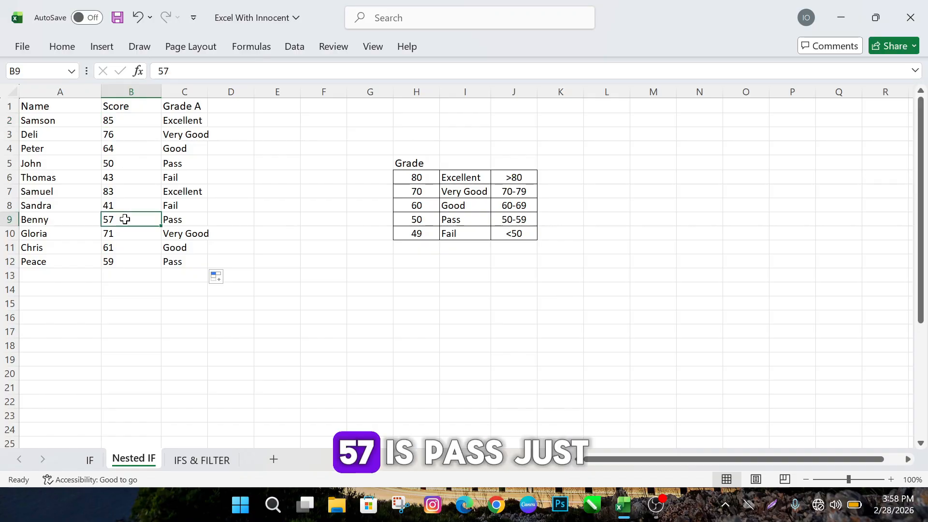
{"action": "left_click_drag", "start_coordinate": [125, 219], "coordinate": [186, 221]}
{"action": "left_click_drag", "start_coordinate": [115, 270], "coordinate": [166, 271]}
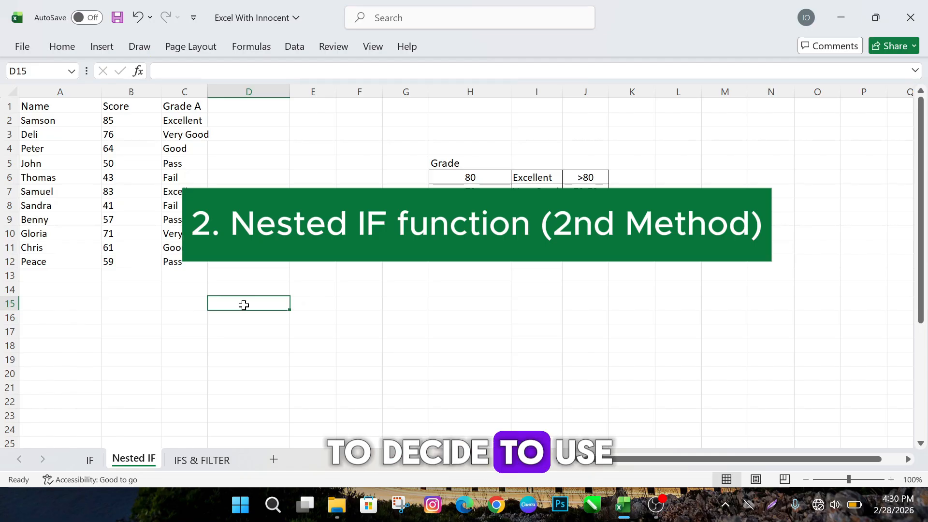
Review the grade labels in the grading table and clear the existing grades from C2:C12
{"action": "left_click", "coordinate": [252, 110]}
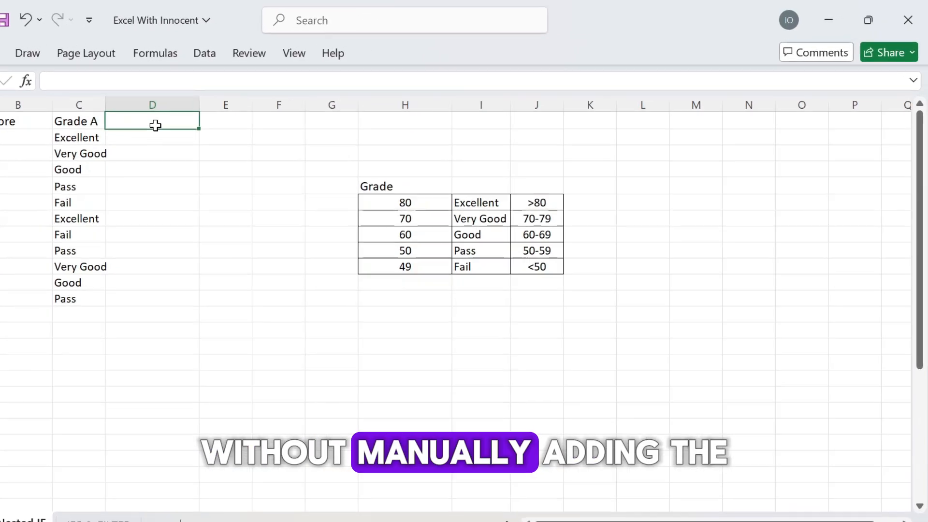
{"action": "left_click", "coordinate": [526, 174]}
{"action": "left_click_drag", "start_coordinate": [405, 227], "coordinate": [417, 302]}
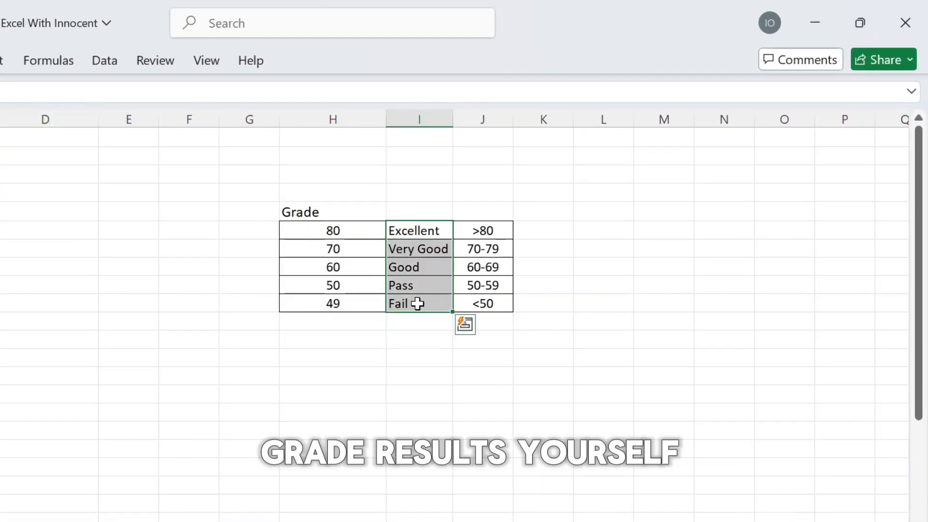
{"action": "left_click", "coordinate": [125, 155]}
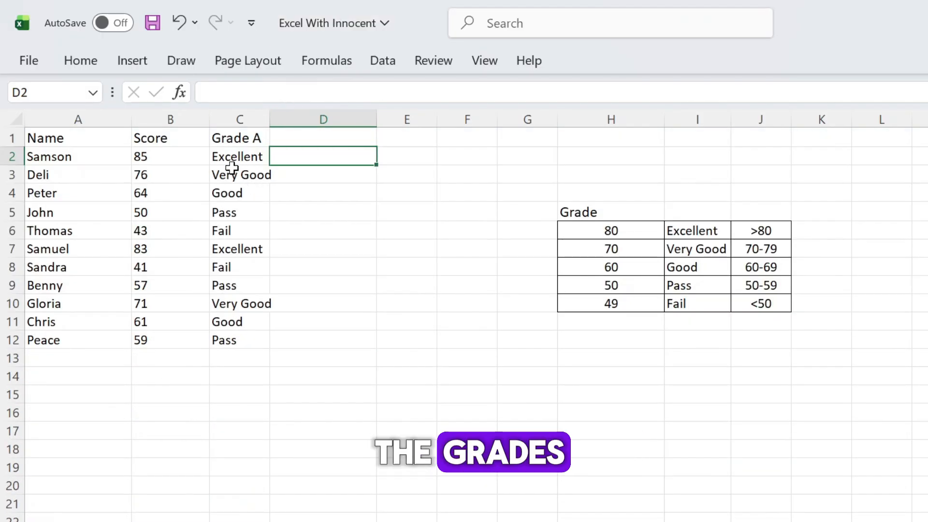
{"action": "left_click_drag", "start_coordinate": [240, 158], "coordinate": [236, 340]}
{"action": "key", "text": "Delete"}
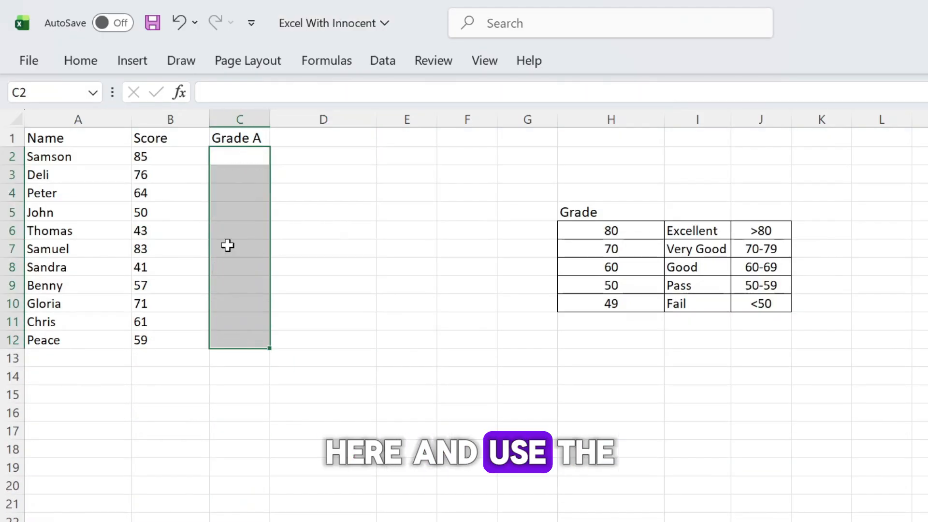
Start a new IF formula in C2 that returns the label in I6 when B2>=H6
{"action": "double_click", "coordinate": [236, 156]}
{"action": "type", "text": "=IF("}
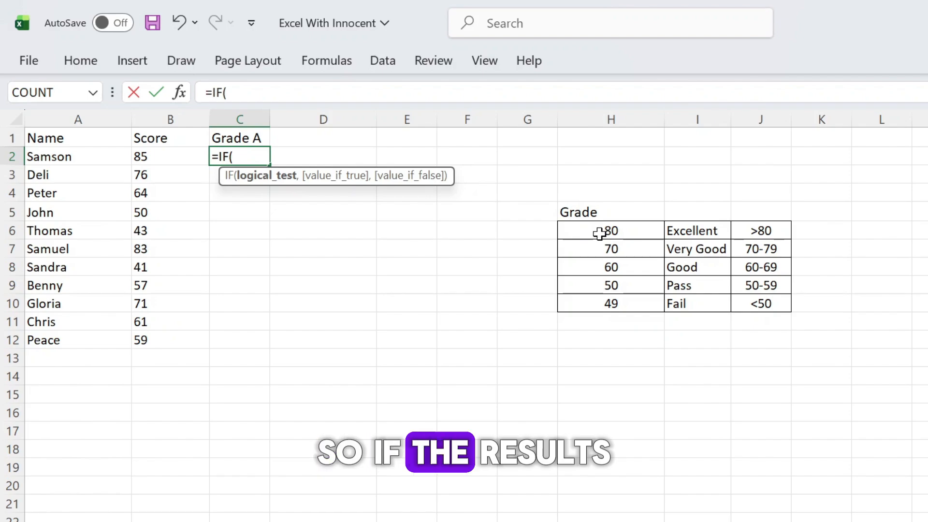
{"action": "left_click", "coordinate": [166, 157]}
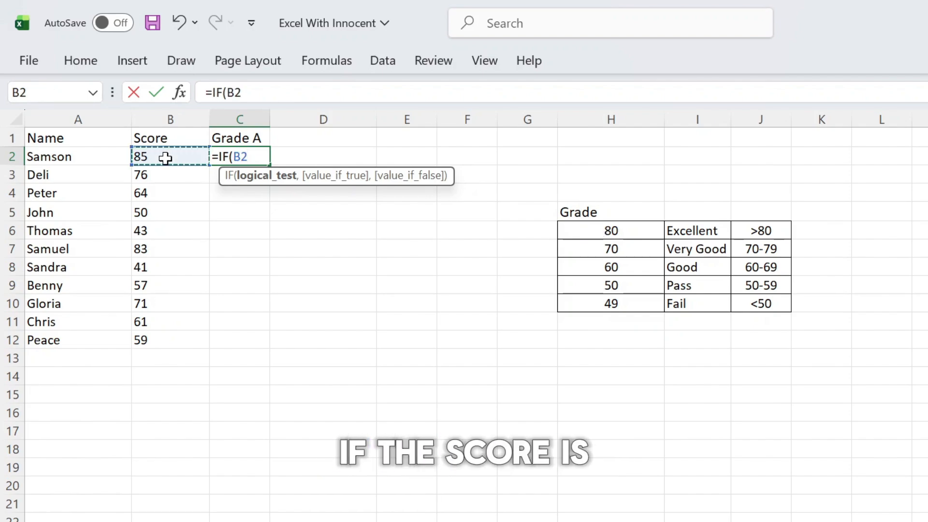
{"action": "type", "text": ">="}
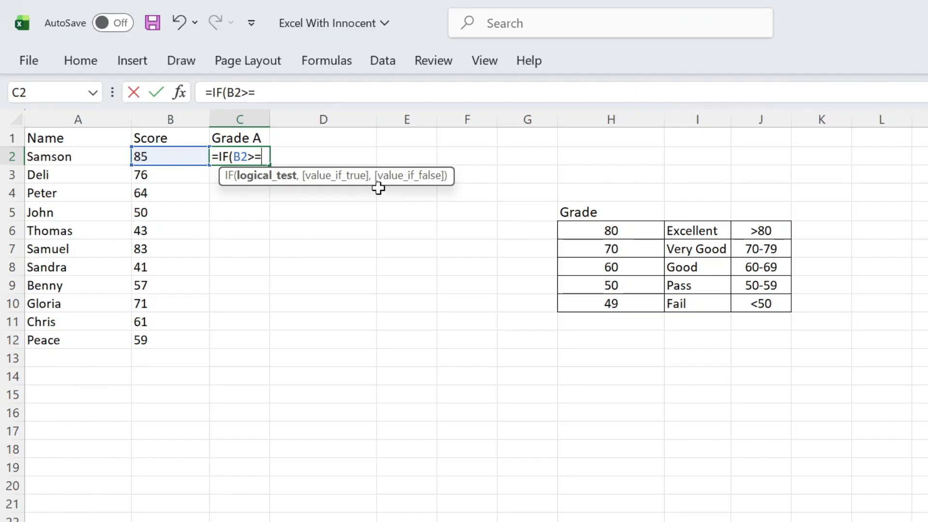
{"action": "left_click", "coordinate": [607, 234]}
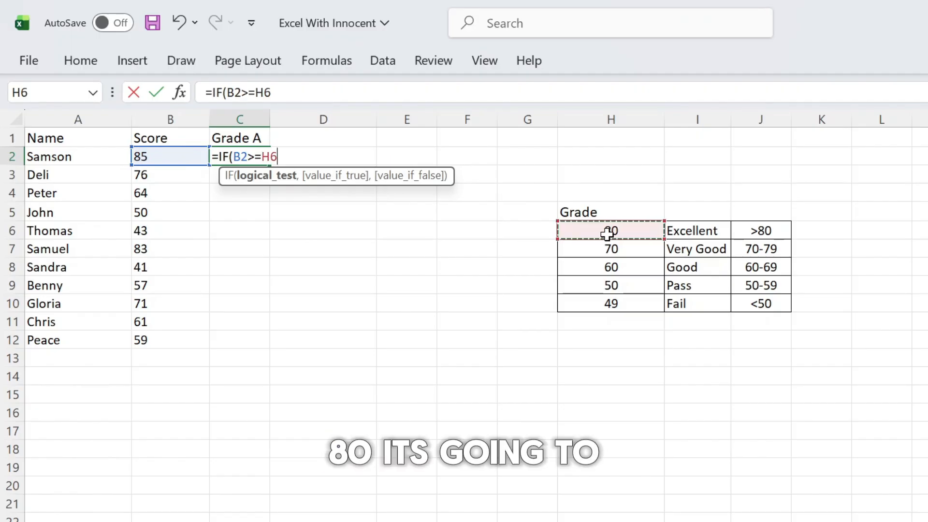
{"action": "type", "text": ","}
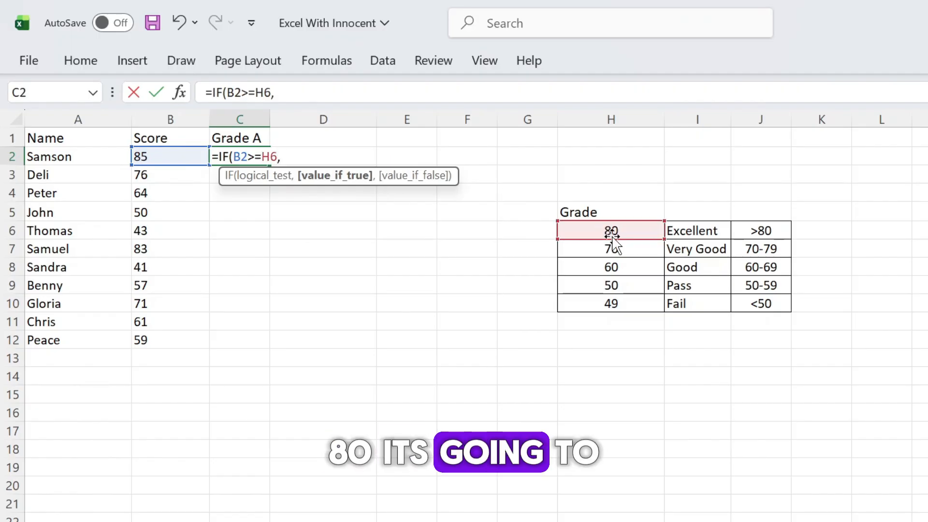
{"action": "left_click", "coordinate": [676, 233]}
Add a nested IF to the C2 formula that returns I7 when B2>=H7
{"action": "type", "text": ",if"}
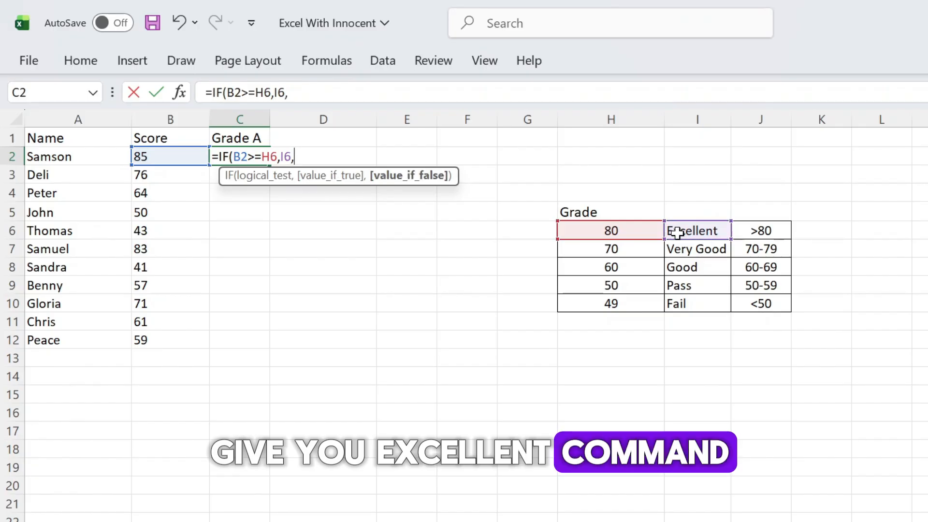
{"action": "key", "text": "Tab"}
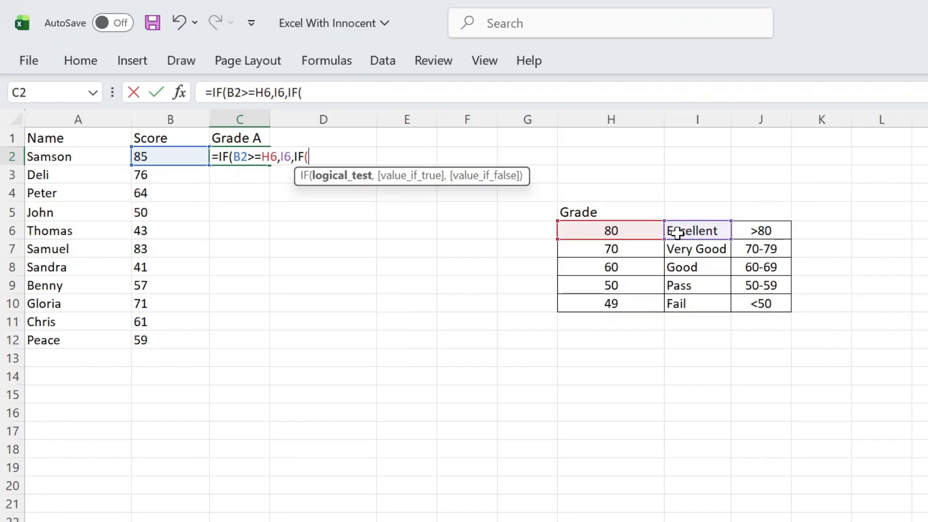
{"action": "left_click", "coordinate": [147, 157]}
{"action": "type", "text": ">="}
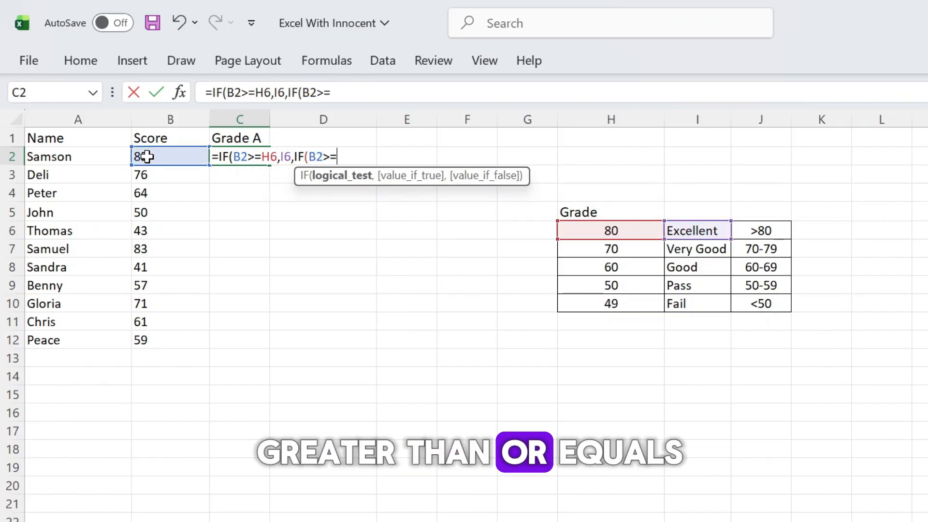
{"action": "left_click", "coordinate": [589, 251]}
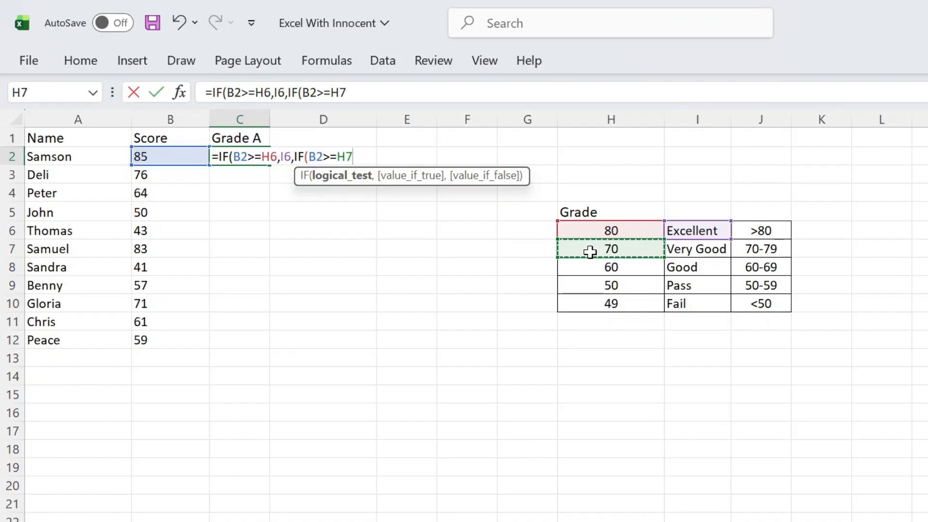
{"action": "type", "text": ",I6"}
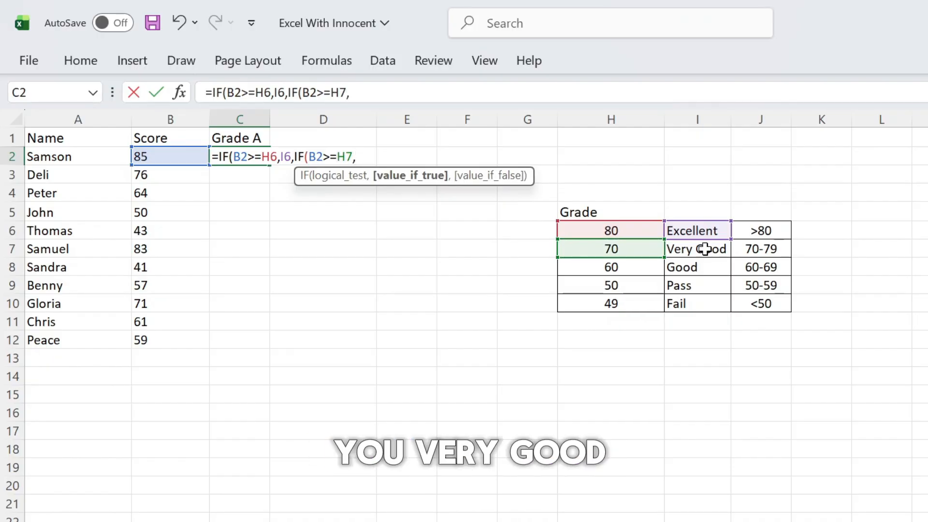
Add a third IF to the C2 formula that returns I8 when B2>=H8
{"action": "type", "text": ",IF("}
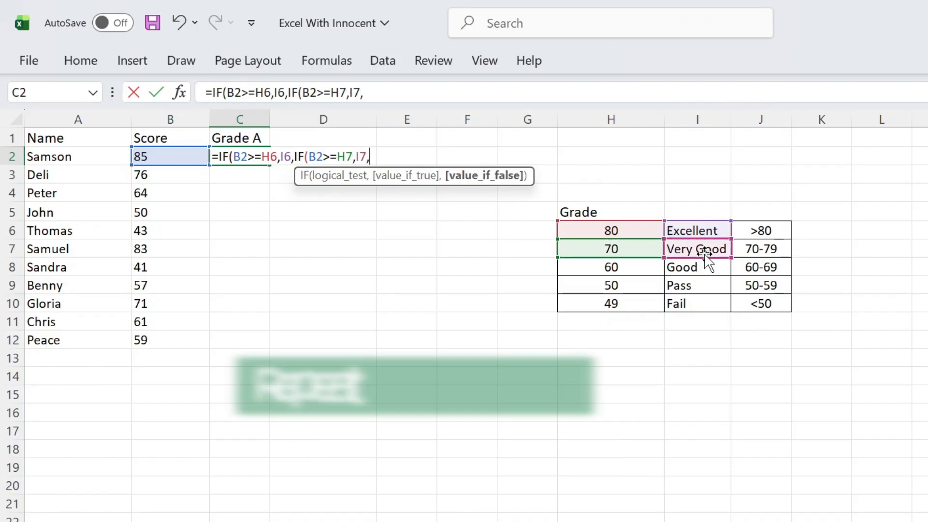
{"action": "left_click", "coordinate": [188, 157]}
{"action": "type", "text": ">"}
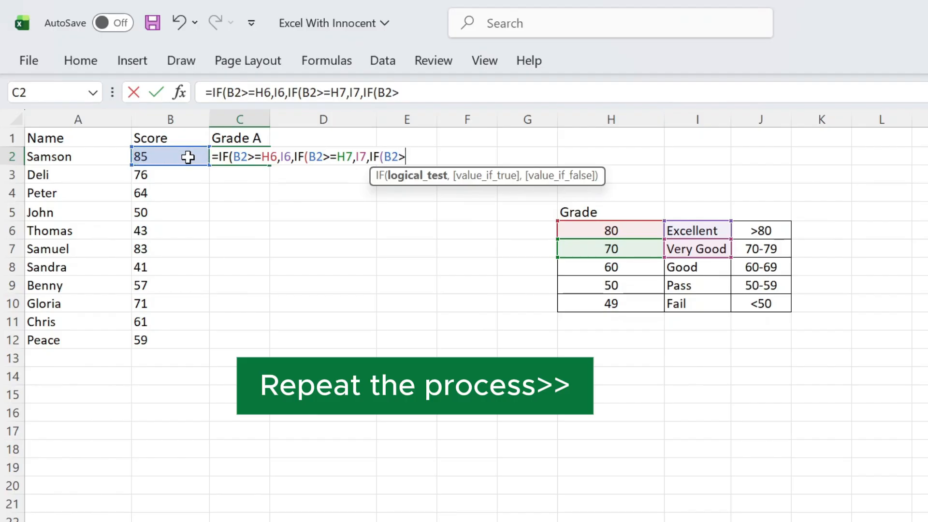
{"action": "type", "text": "="}
{"action": "left_click", "coordinate": [632, 267]}
{"action": "type", "text": ","}
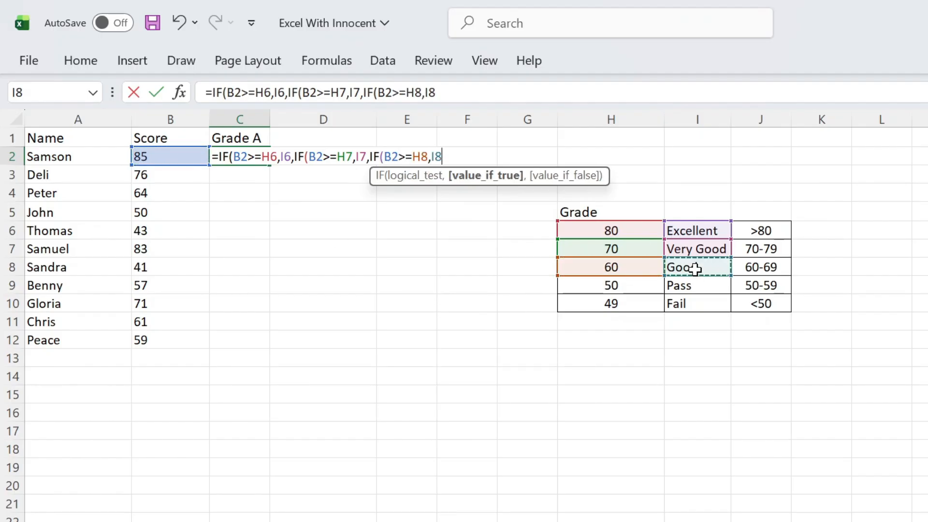
Add a fourth IF to the C2 formula that returns I9 when B2>=H9, and open a fifth IF
{"action": "type", "text": "IF(B2"}
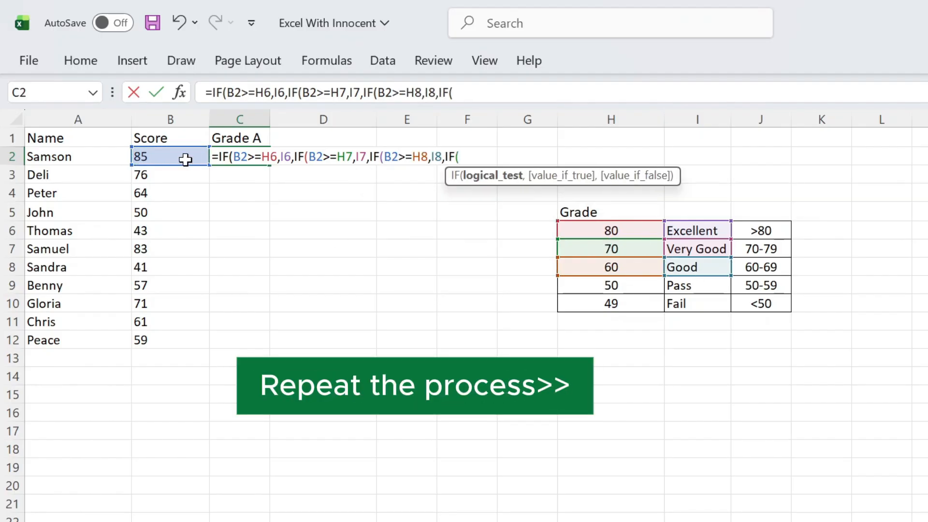
{"action": "type", "text": ">="}
{"action": "left_click", "coordinate": [604, 285]}
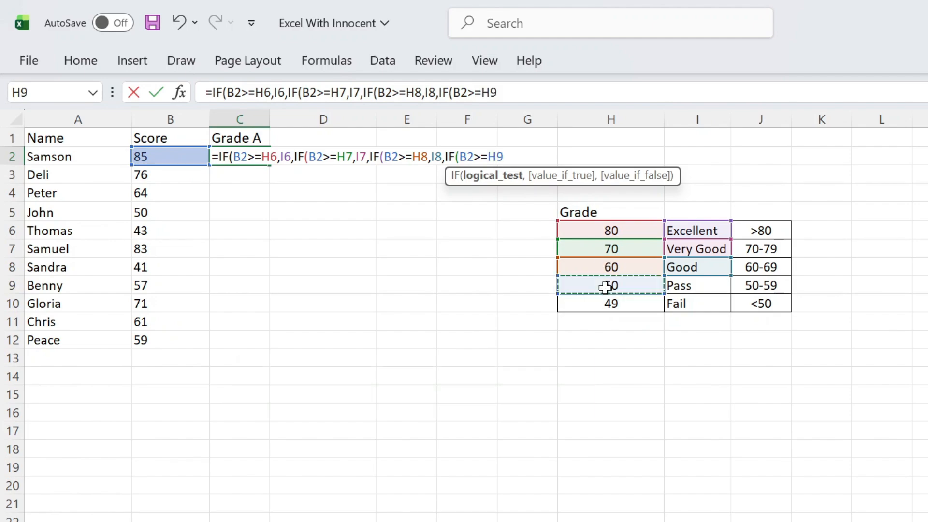
{"action": "type", "text": ",I6,IF("}
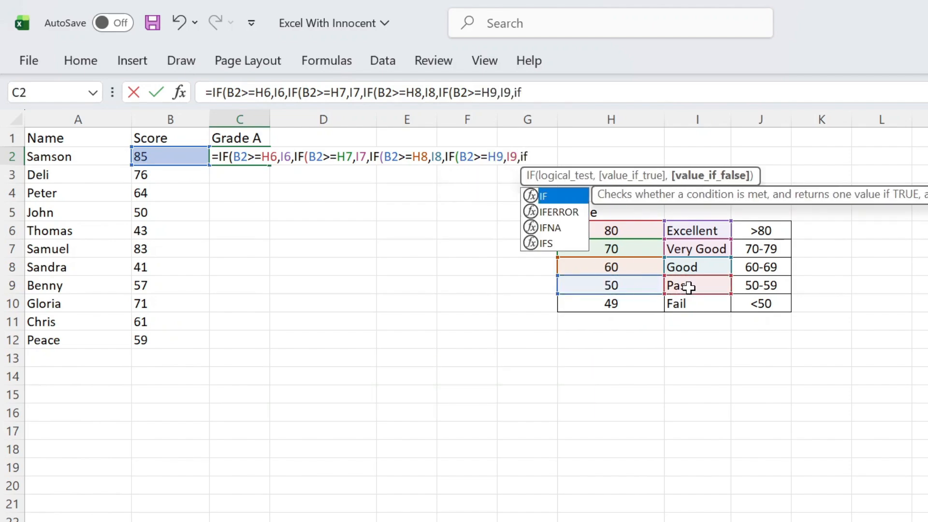
Make the fifth IF return I11 when B2<H9, close all five parentheses and commit the C2 formula
{"action": "left_click", "coordinate": [186, 155]}
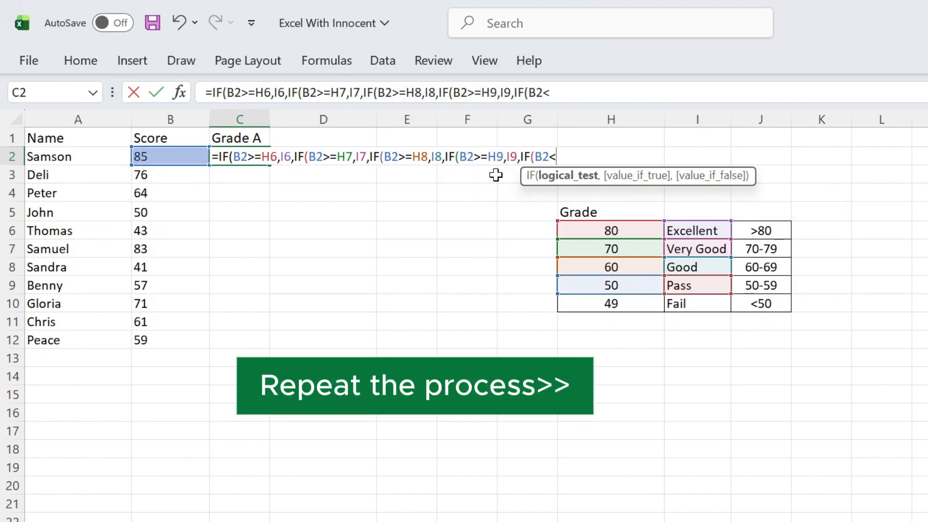
{"action": "type", "text": "<"}
{"action": "left_click", "coordinate": [627, 286]}
{"action": "type", "text": ","}
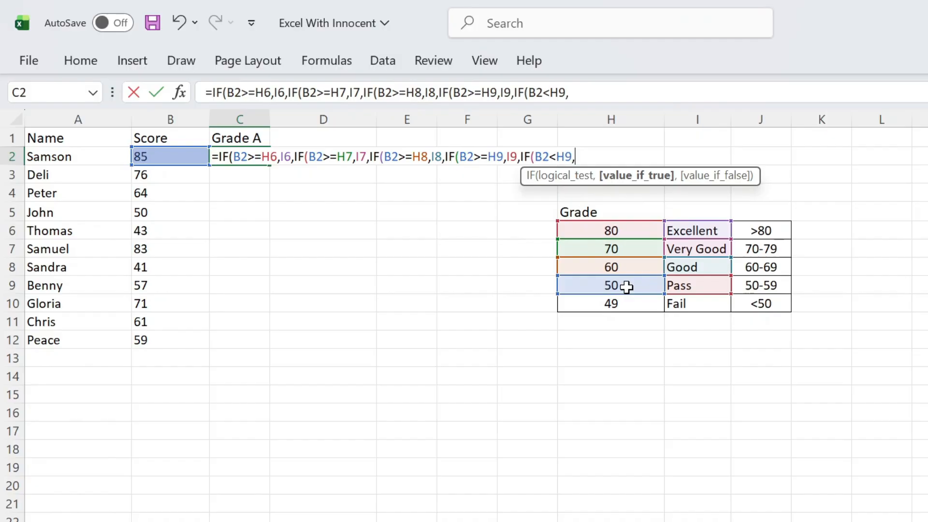
{"action": "left_click", "coordinate": [685, 314]}
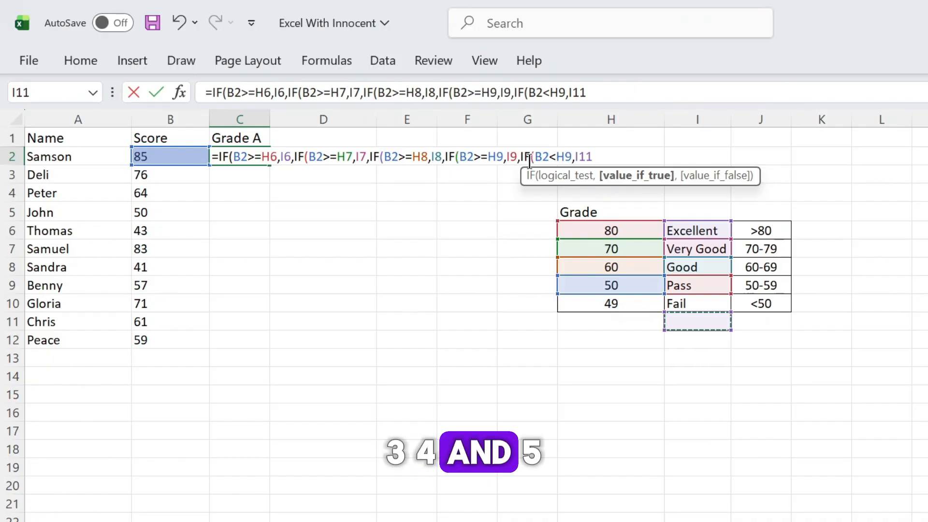
{"action": "type", "text": ")"}
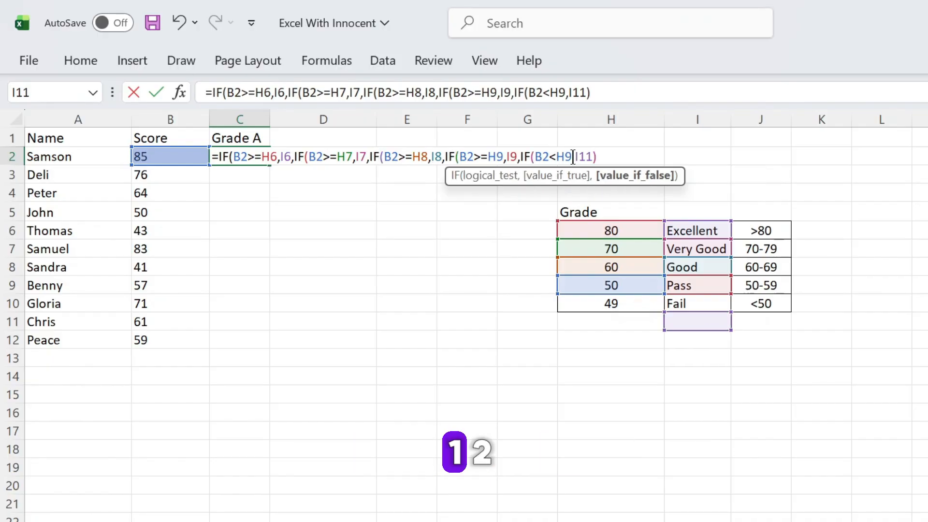
{"action": "type", "text": "))))"}
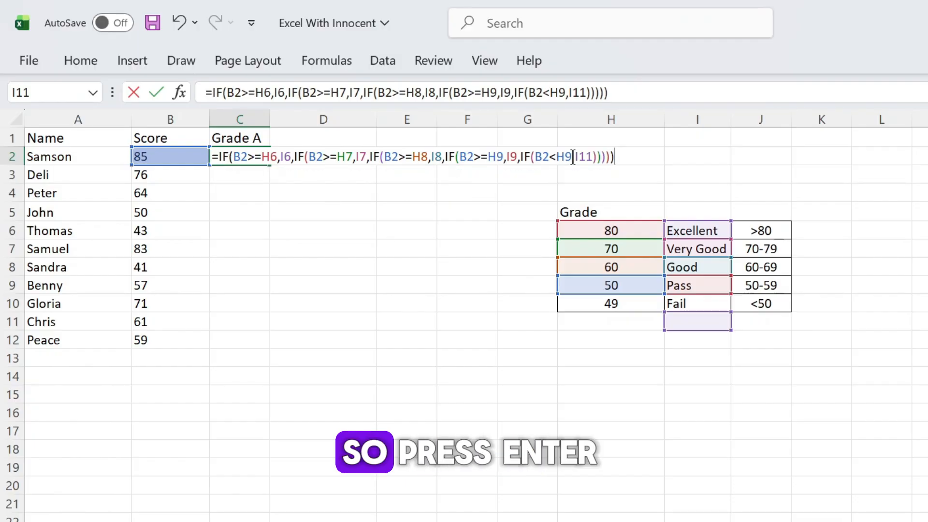
{"action": "key", "text": "Return"}
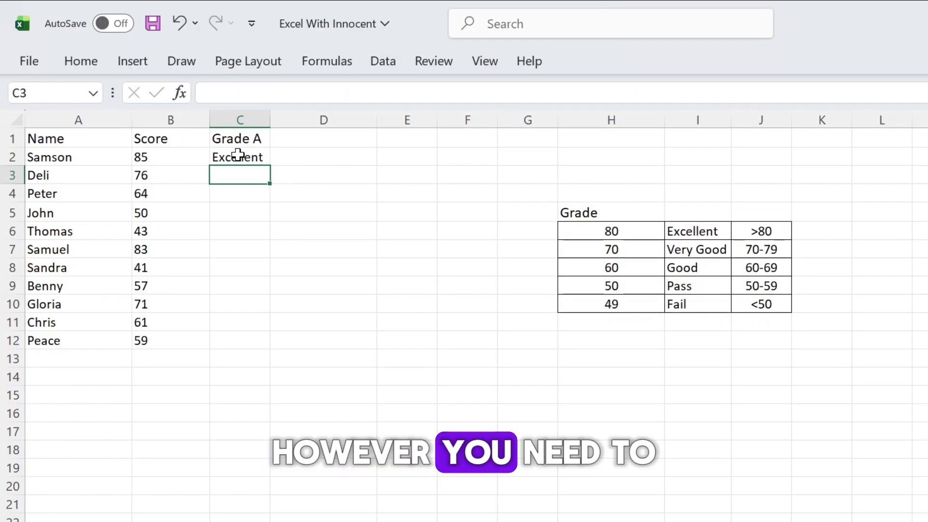
Correct the last reference in the C2 formula to I10, the Fail label, and commit it
{"action": "left_click", "coordinate": [244, 157]}
{"action": "double_click", "coordinate": [245, 157]}
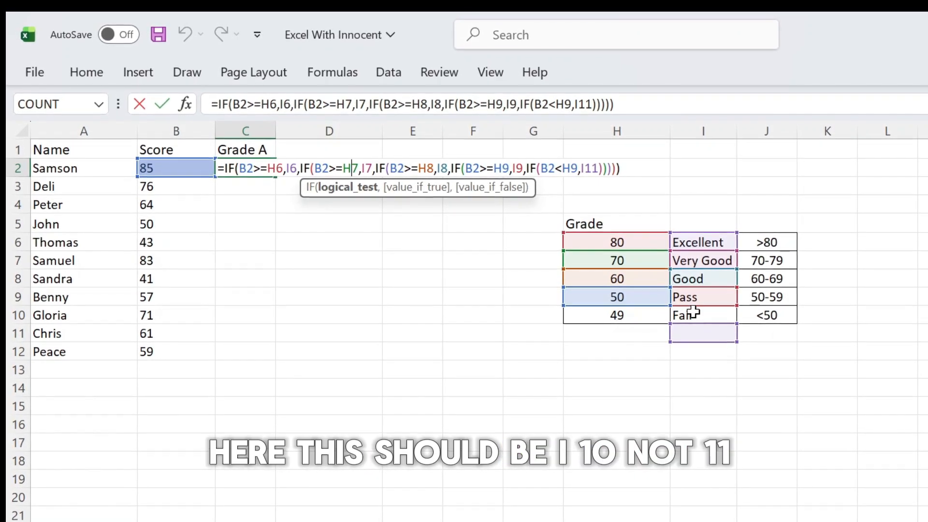
{"action": "left_click", "coordinate": [591, 169]}
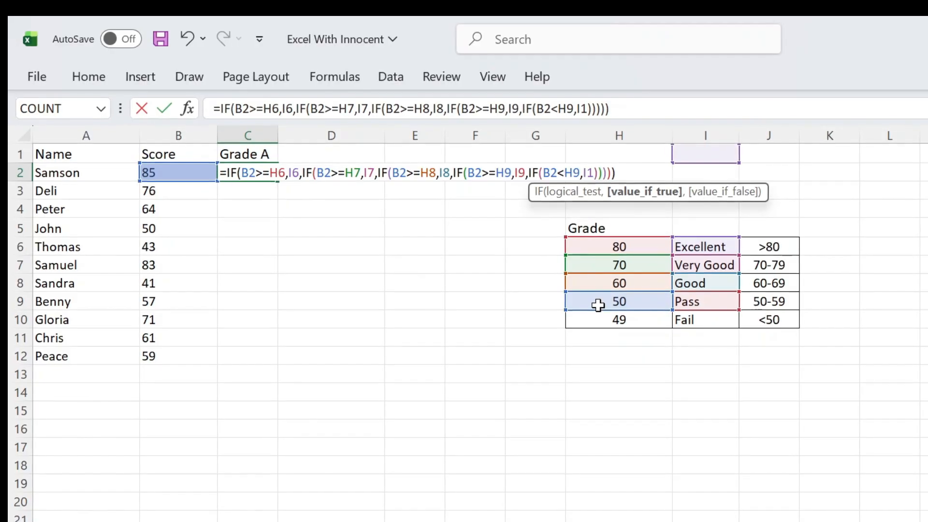
{"action": "key", "text": "Delete"}
{"action": "type", "text": "0"}
{"action": "key", "text": "Return"}
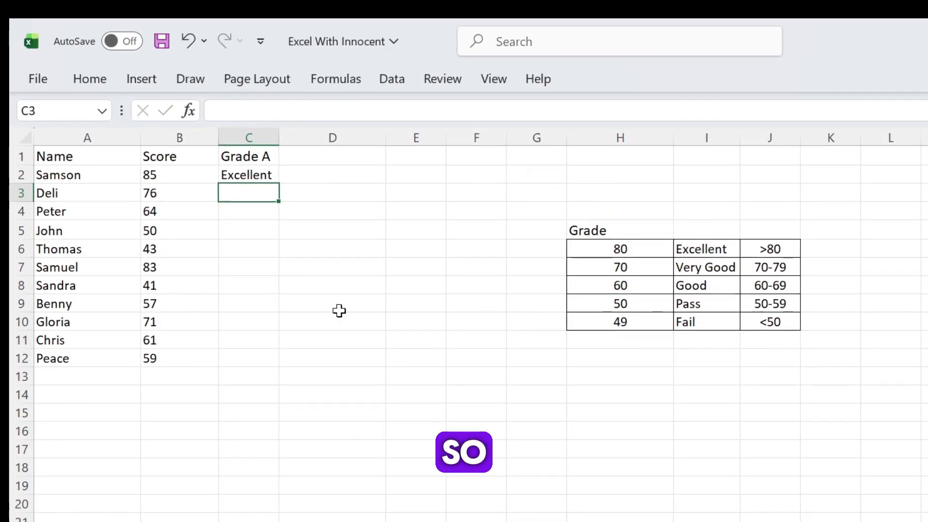
Reopen the C2 formula and make its first four grading table references absolute as $H$6, $I$6, $H$7 and $I$7
{"action": "left_click", "coordinate": [244, 176]}
{"action": "double_click", "coordinate": [241, 176]}
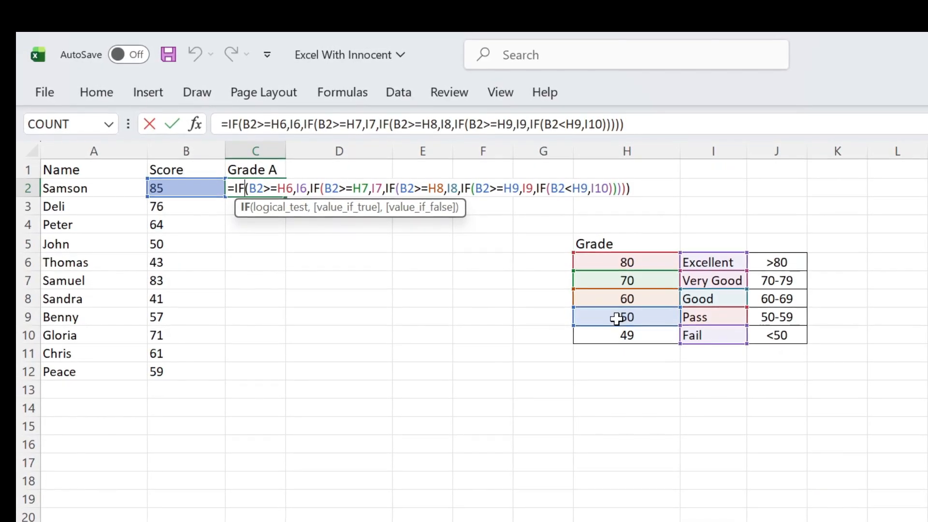
{"action": "left_click", "coordinate": [286, 190]}
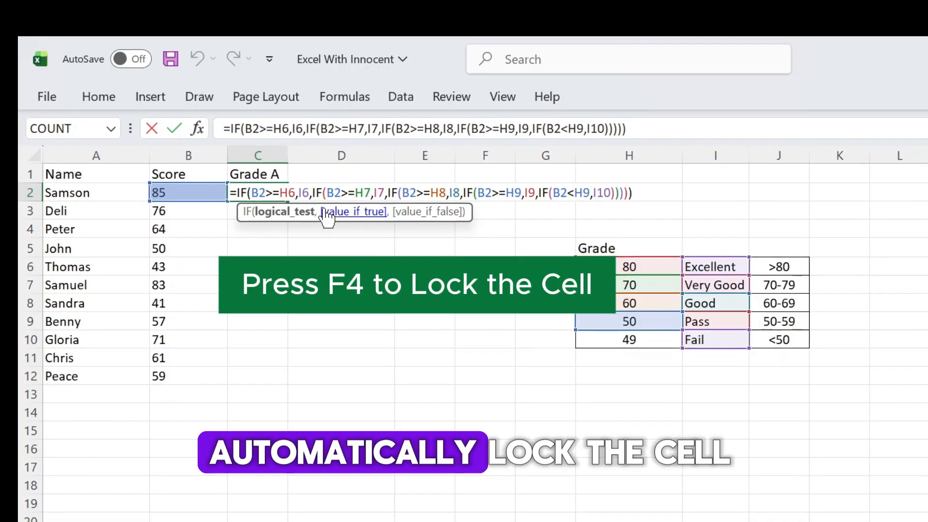
{"action": "left_click", "coordinate": [318, 195]}
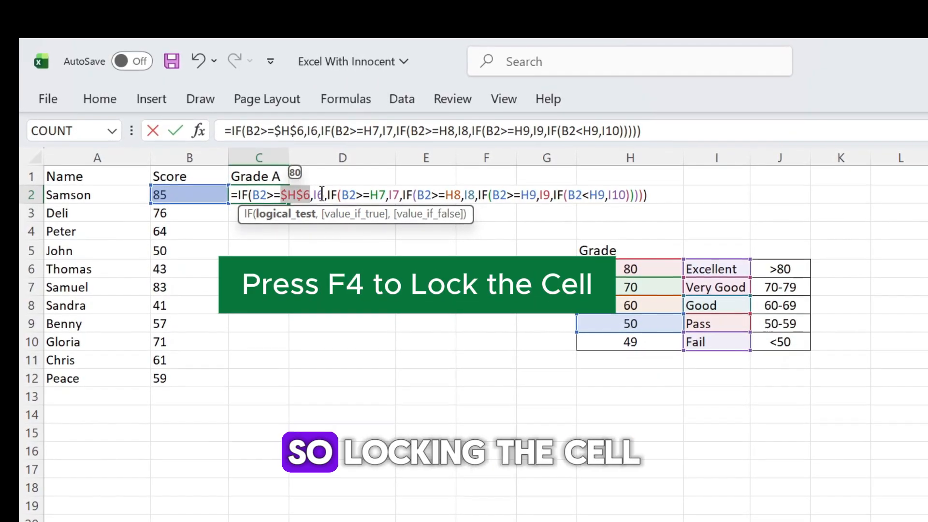
{"action": "key", "text": "F4"}
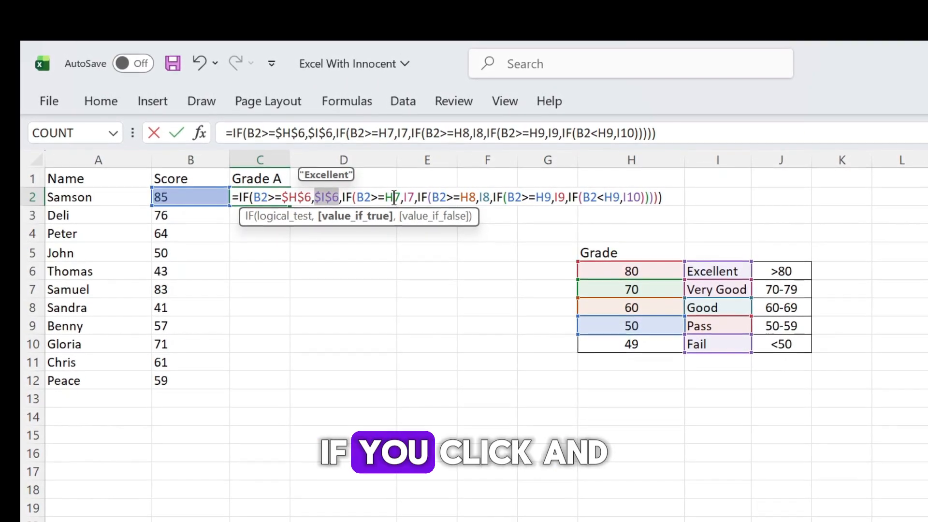
{"action": "left_click", "coordinate": [428, 200]}
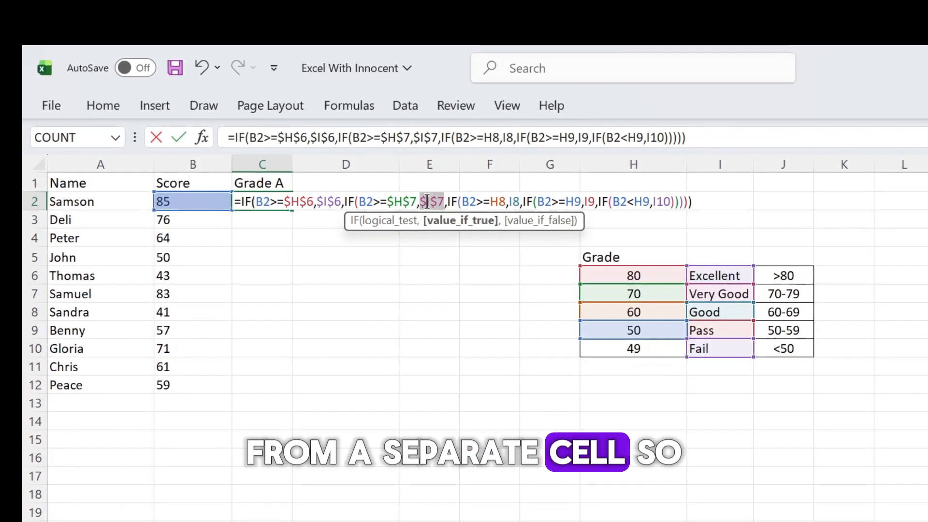
Make the third and fourth IF's grading table references in the C2 formula absolute as $H$8, $I$8, $H$9 and $I$9
{"action": "left_click", "coordinate": [496, 211]}
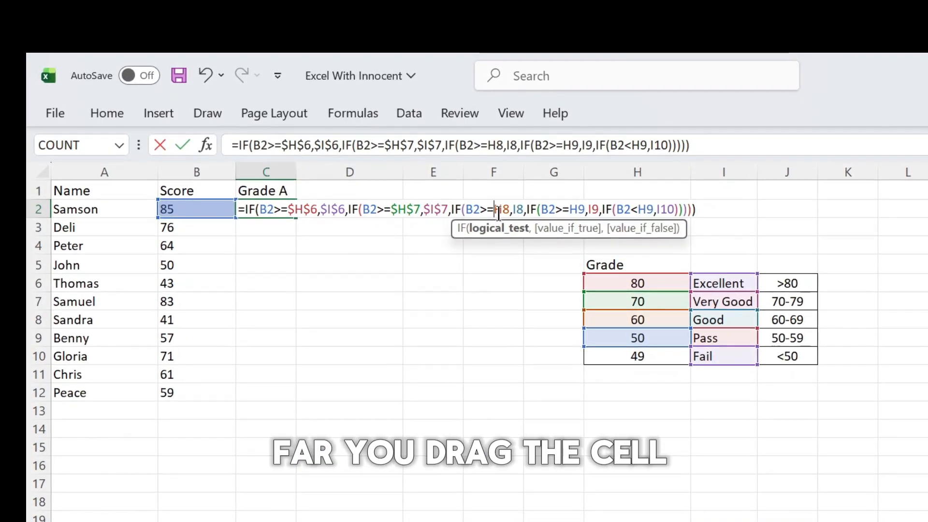
{"action": "key", "text": "F4"}
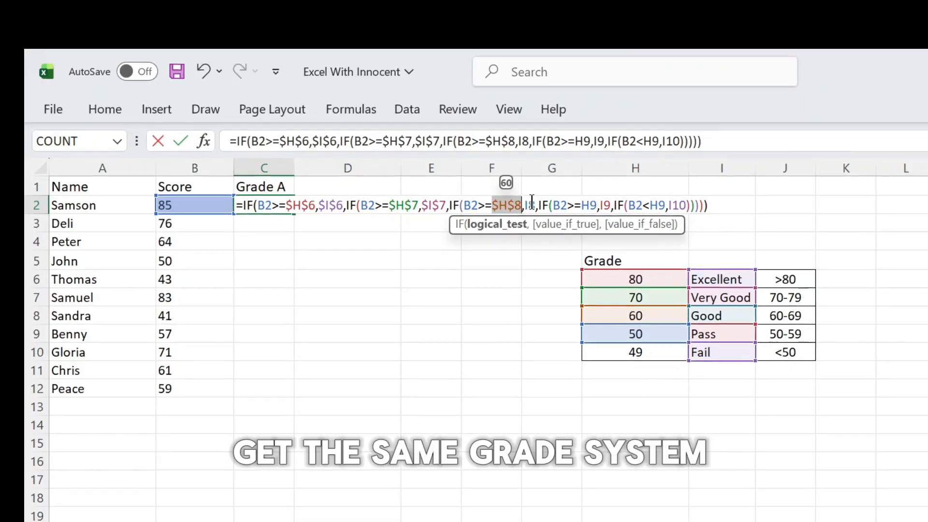
{"action": "left_click", "coordinate": [530, 207]}
{"action": "key", "text": "F4"}
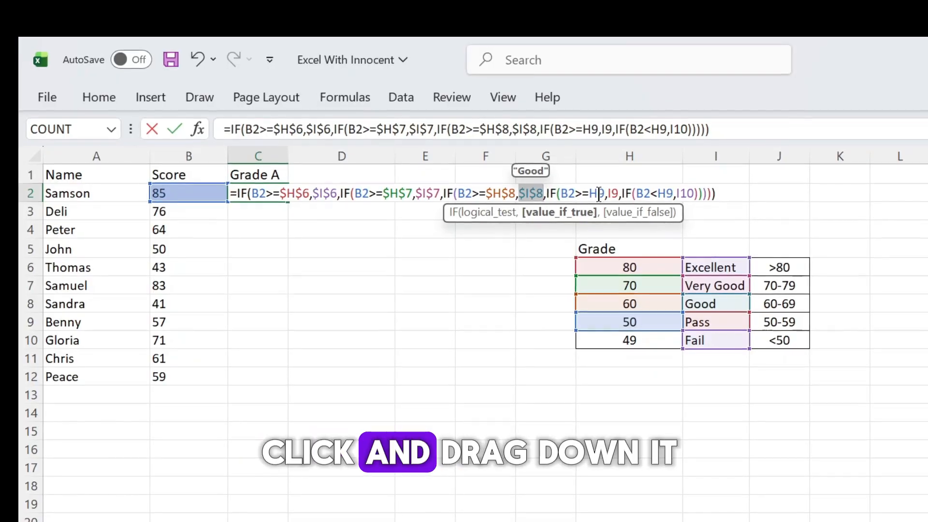
{"action": "left_click", "coordinate": [599, 195]}
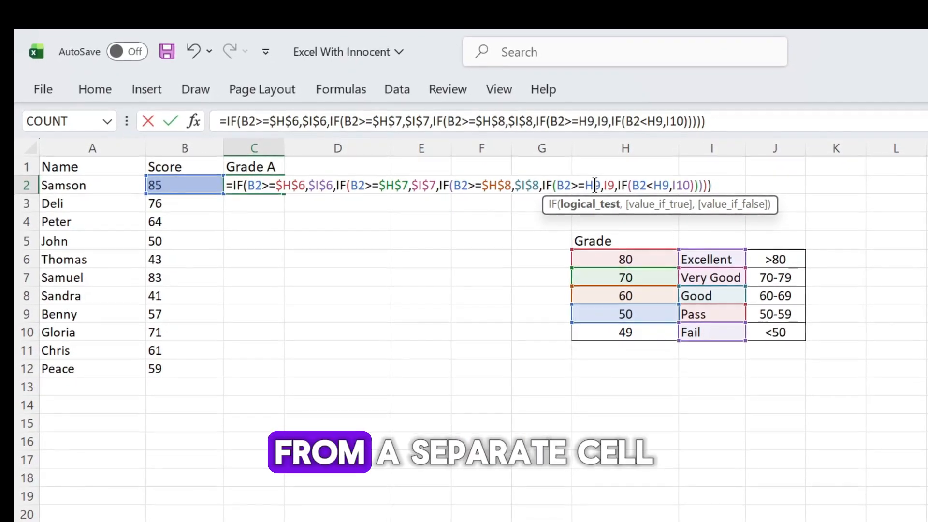
{"action": "key", "text": "F4"}
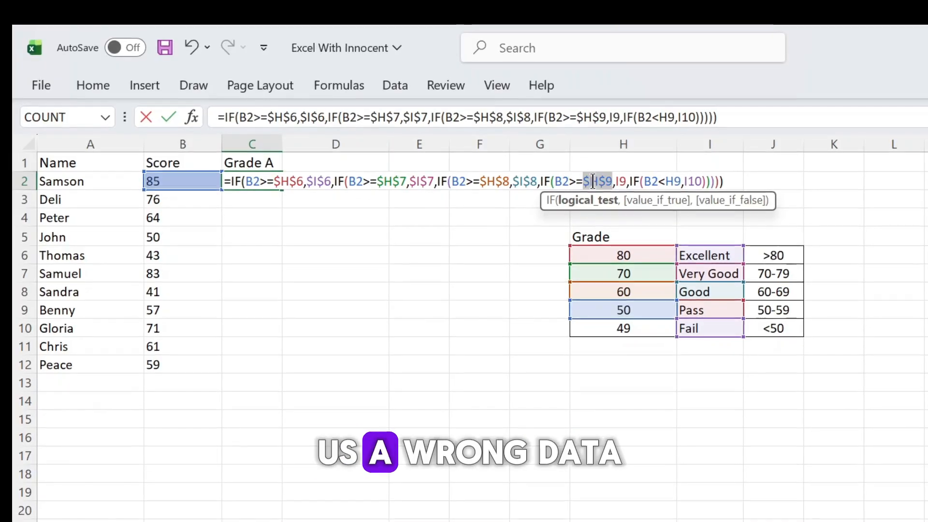
{"action": "left_click", "coordinate": [621, 178]}
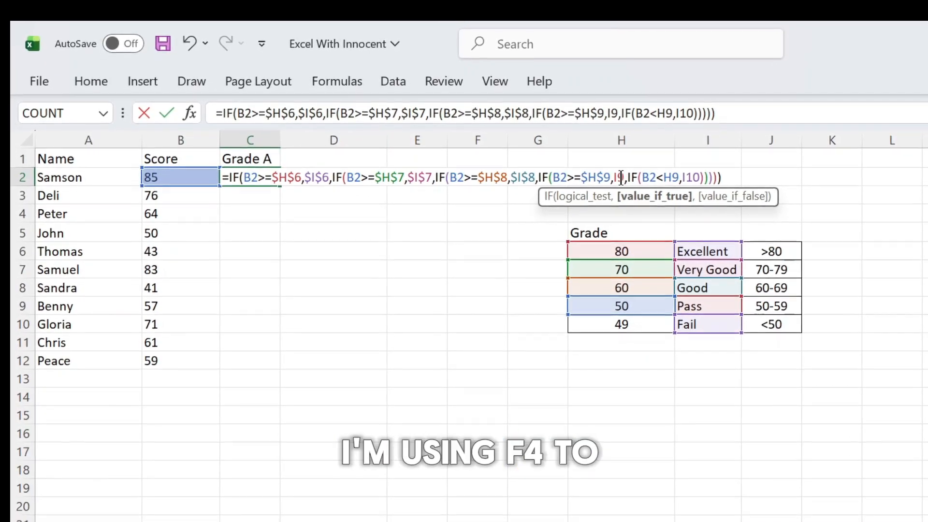
{"action": "key", "text": "F4"}
Make the fifth IF's references absolute as $H$9 and $I$10, then commit the C2 formula and fill it down the remaining score rows
{"action": "left_click", "coordinate": [691, 177]}
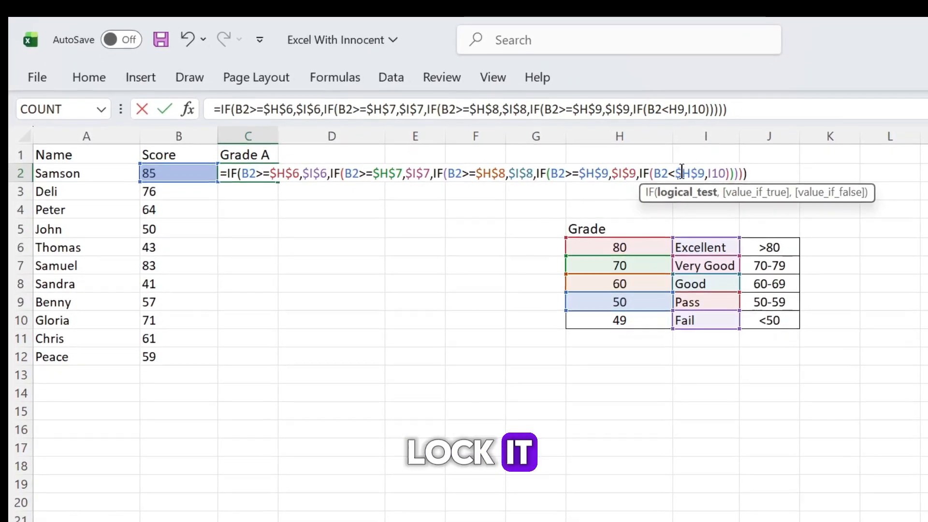
{"action": "key", "text": "F4"}
{"action": "left_click", "coordinate": [712, 177]}
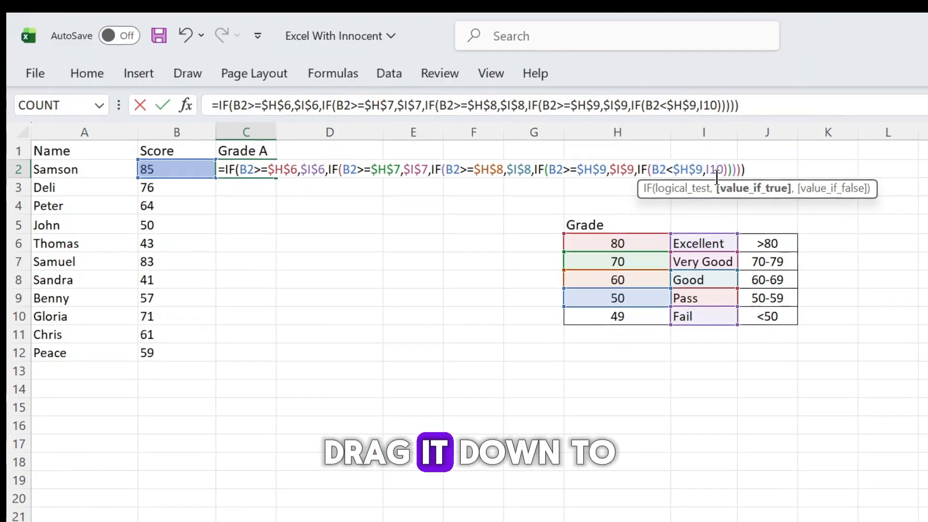
{"action": "key", "text": "F4"}
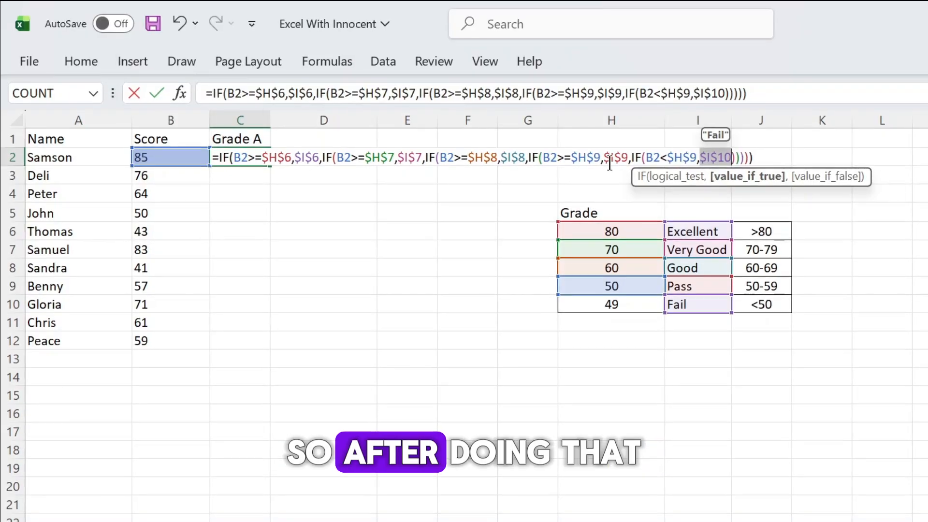
{"action": "key", "text": "Return"}
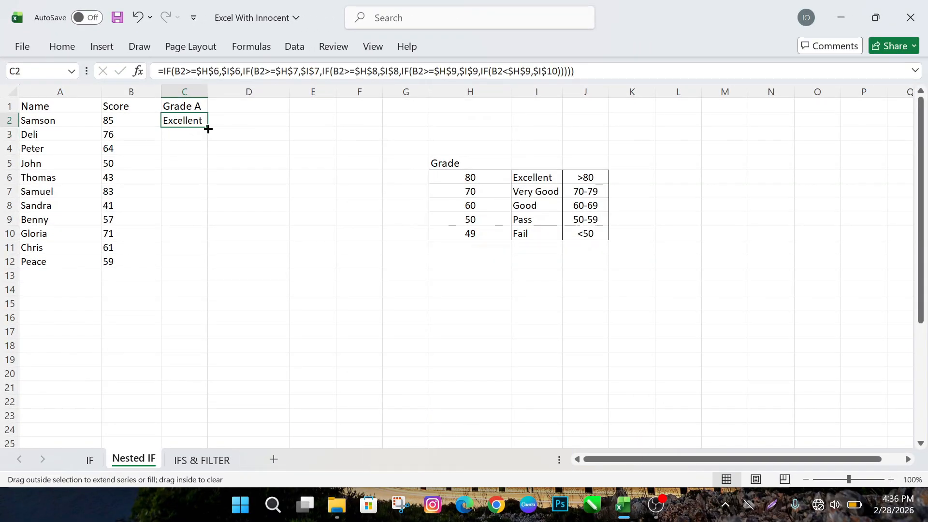
{"action": "left_click_drag", "start_coordinate": [209, 277], "coordinate": [208, 274]}
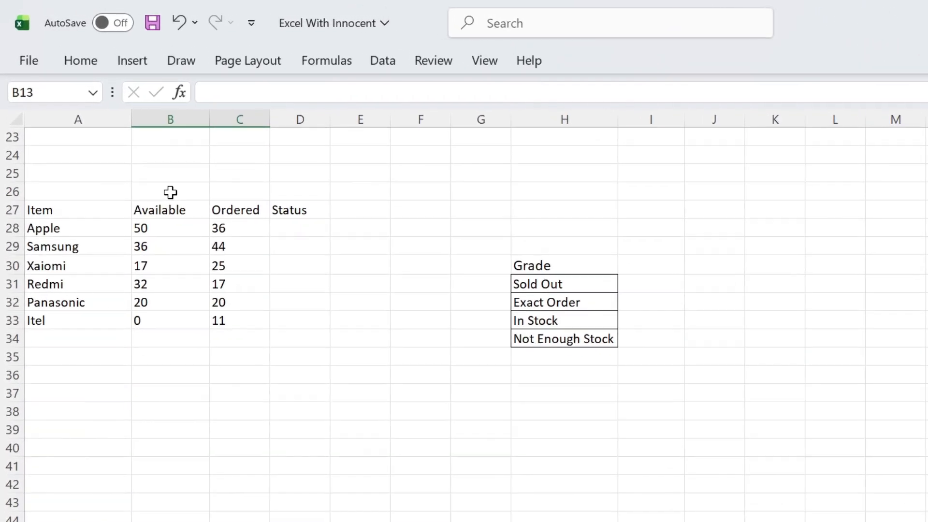
Enter the heading Sales in B26, above the Available column of the item table
{"action": "left_click", "coordinate": [131, 148]}
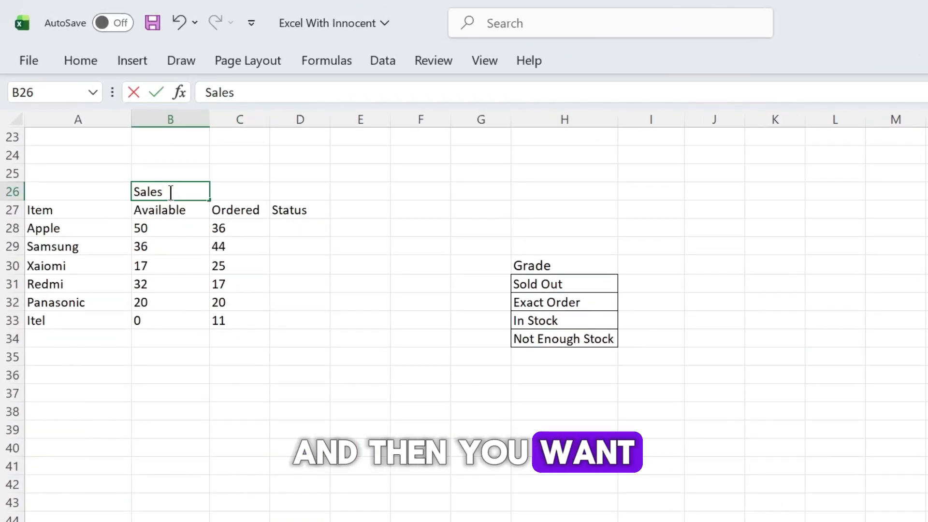
{"action": "left_click", "coordinate": [65, 224]}
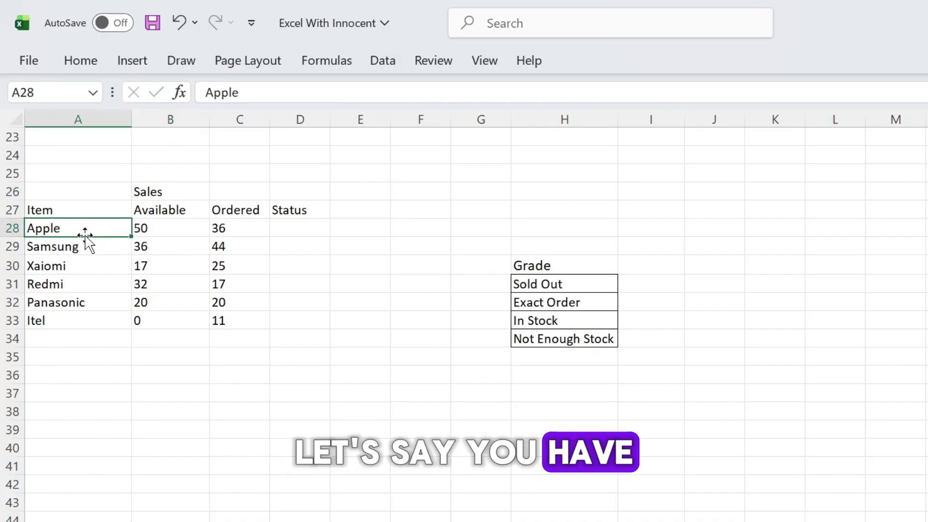
Examine the item table's products, available and ordered quantities, empty Status column and the list of possible status labels
{"action": "left_click", "coordinate": [71, 250]}
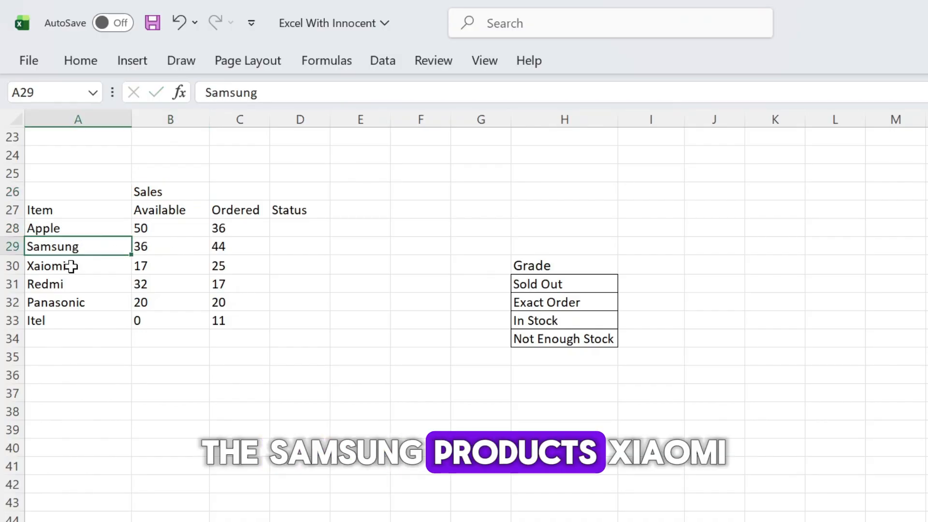
{"action": "left_click", "coordinate": [71, 266]}
{"action": "left_click", "coordinate": [67, 288]}
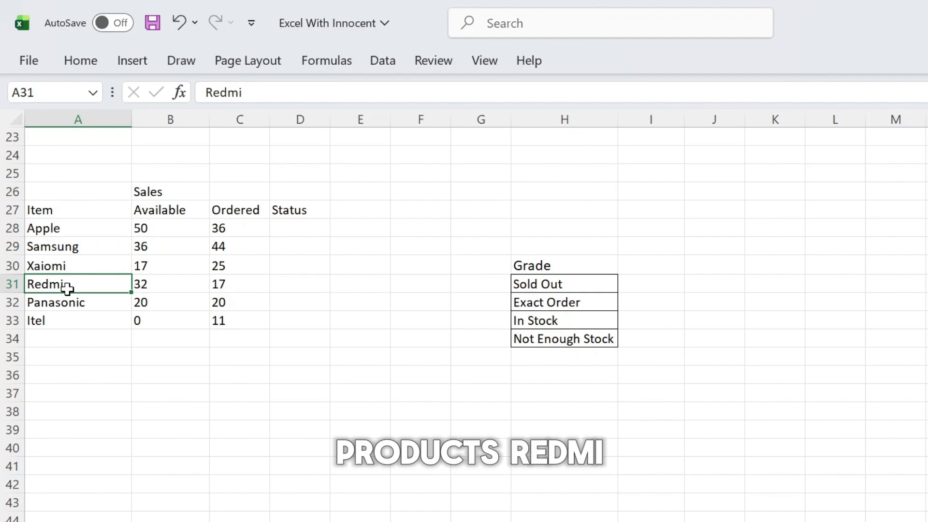
{"action": "left_click", "coordinate": [67, 321]}
{"action": "left_click_drag", "start_coordinate": [165, 229], "coordinate": [155, 311]}
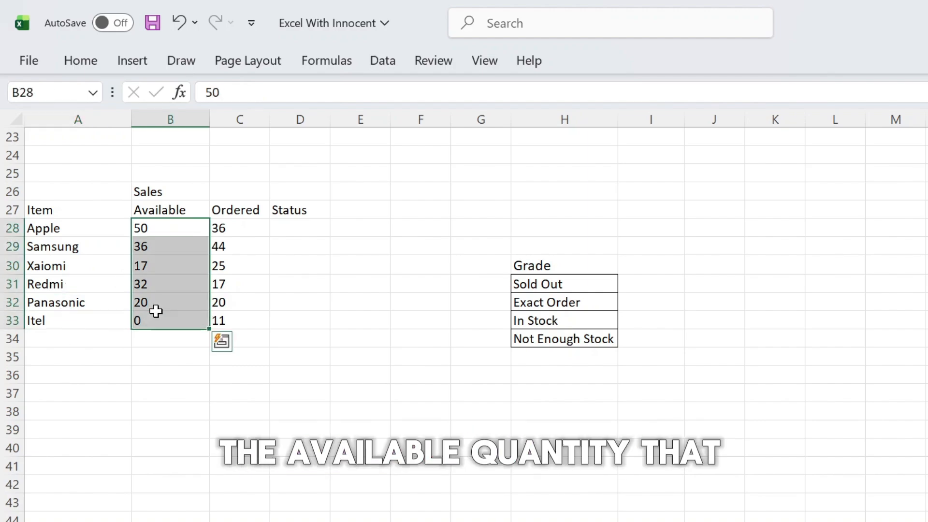
{"action": "left_click_drag", "start_coordinate": [241, 232], "coordinate": [237, 320]}
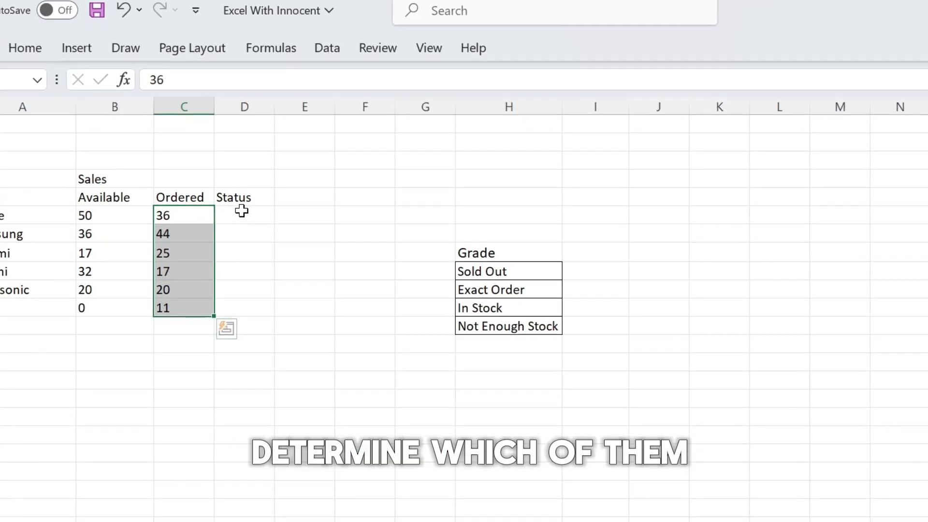
{"action": "left_click", "coordinate": [242, 211]}
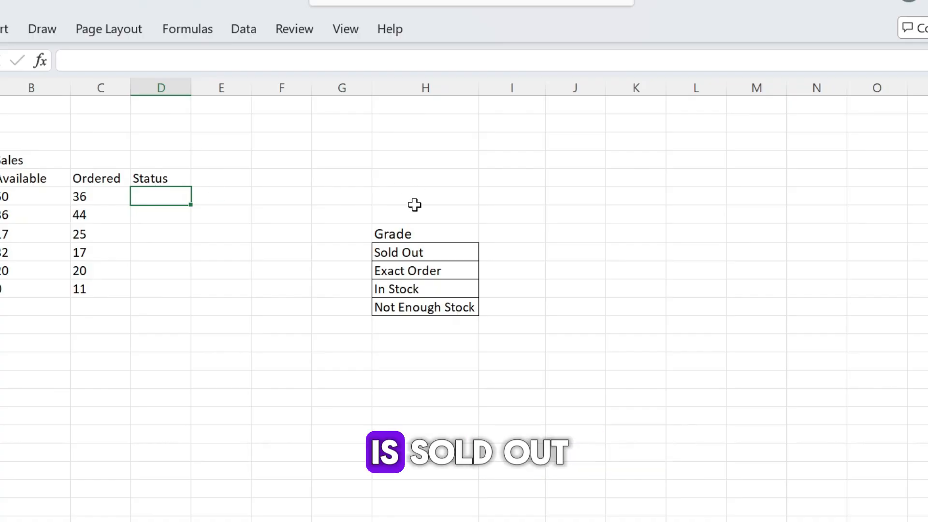
{"action": "left_click", "coordinate": [419, 274]}
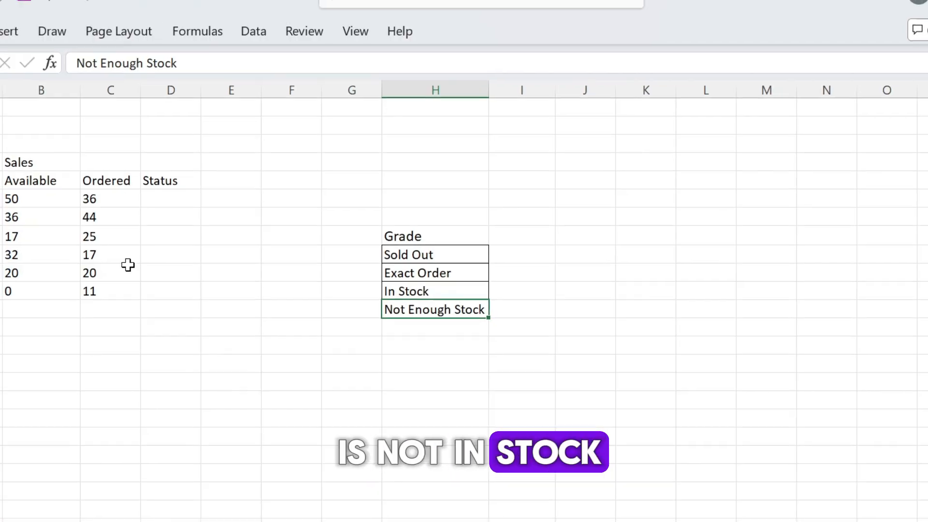
Start a nested IF formula in D28 that returns "Sold Out" when B28=0, and open a second IF
{"action": "double_click", "coordinate": [296, 224]}
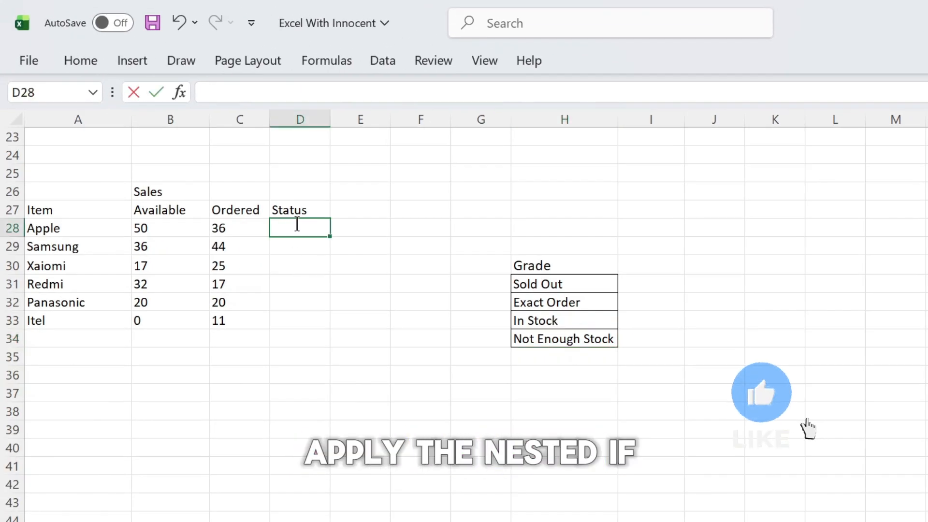
{"action": "type", "text": "=i"}
{"action": "key", "text": "Tab"}
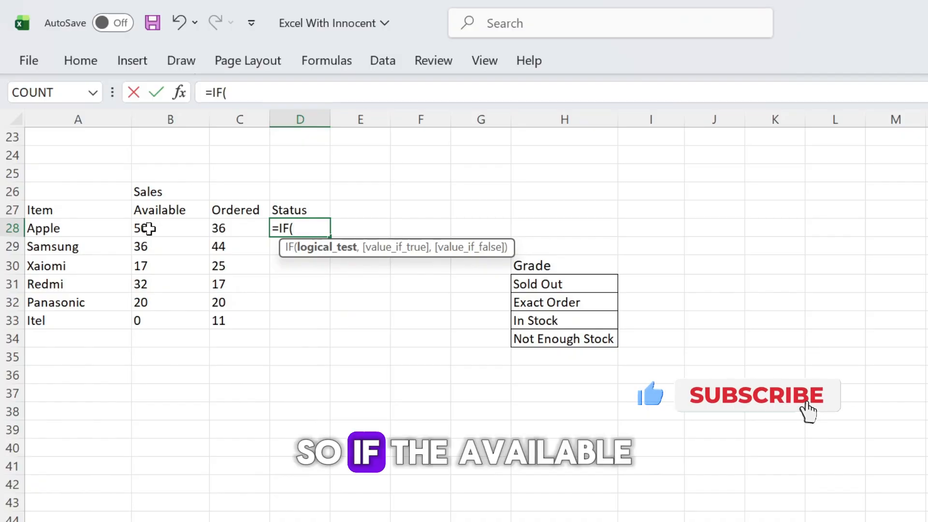
{"action": "left_click", "coordinate": [148, 227]}
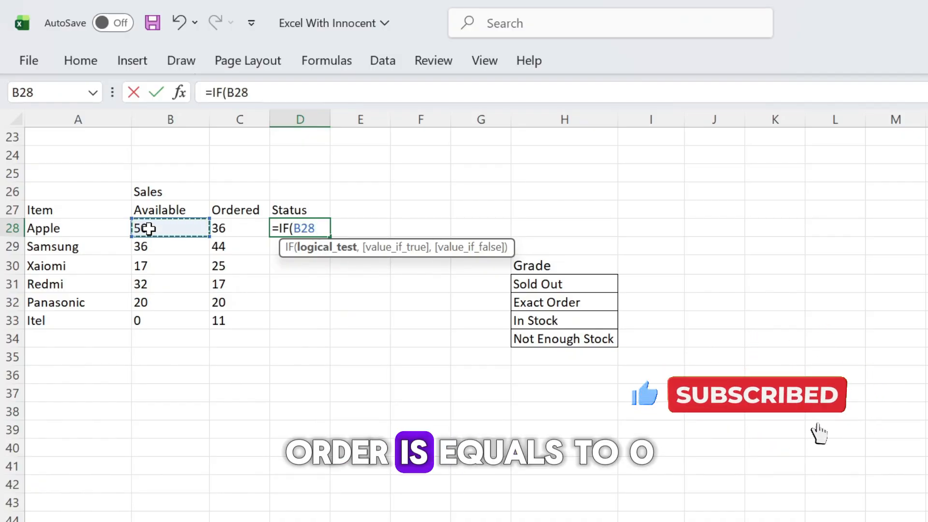
{"action": "type", "text": "=0"}
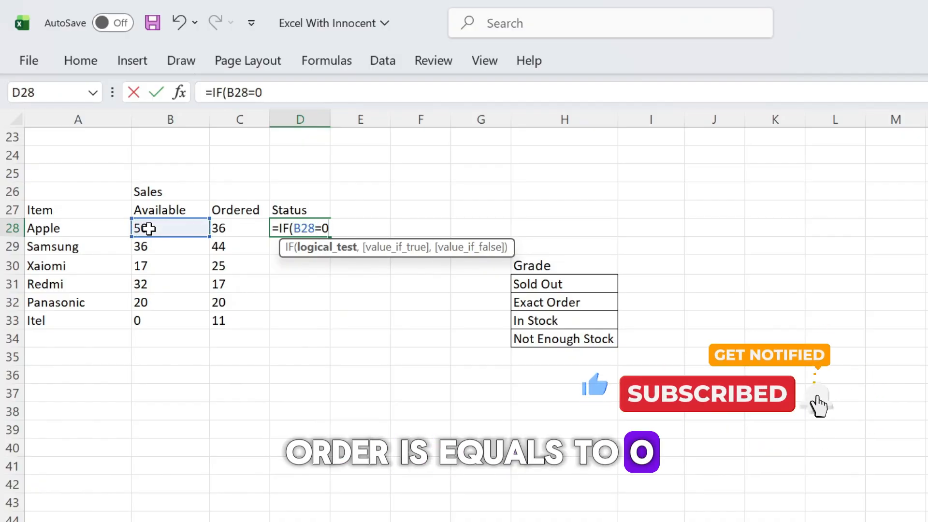
{"action": "type", "text": ","}
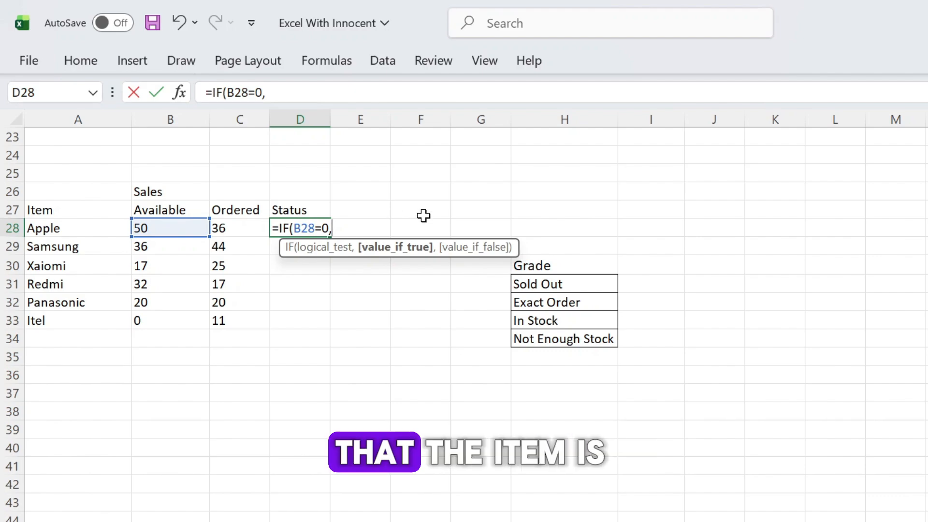
{"action": "type", "text": "\"Sold Out"}
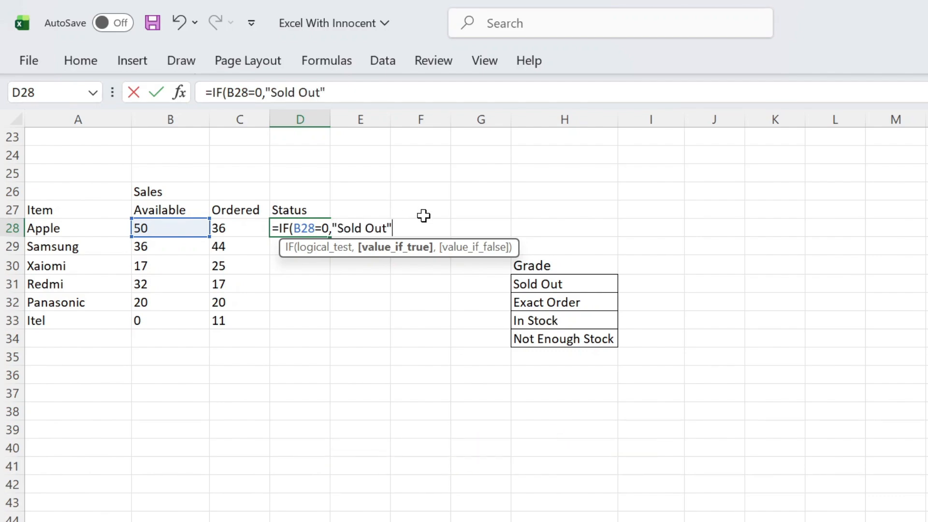
{"action": "type", "text": "\",IF("}
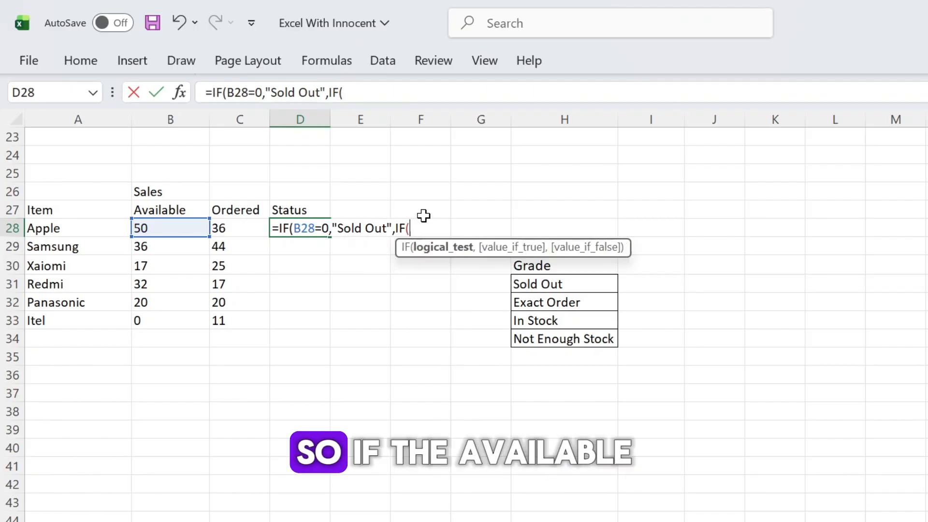
Make the second IF in the D28 formula return "In Stock" when B28>C28, and open a third IF
{"action": "left_click", "coordinate": [177, 230]}
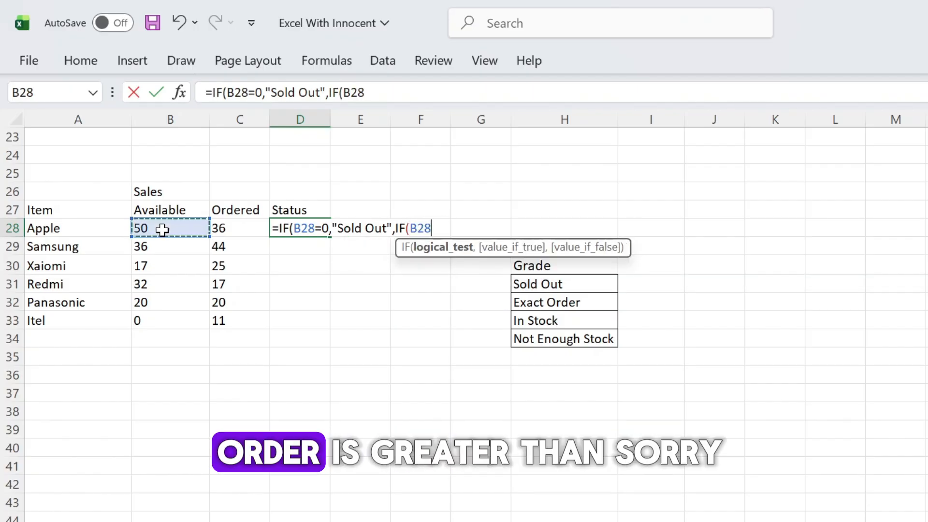
{"action": "type", "text": ">"}
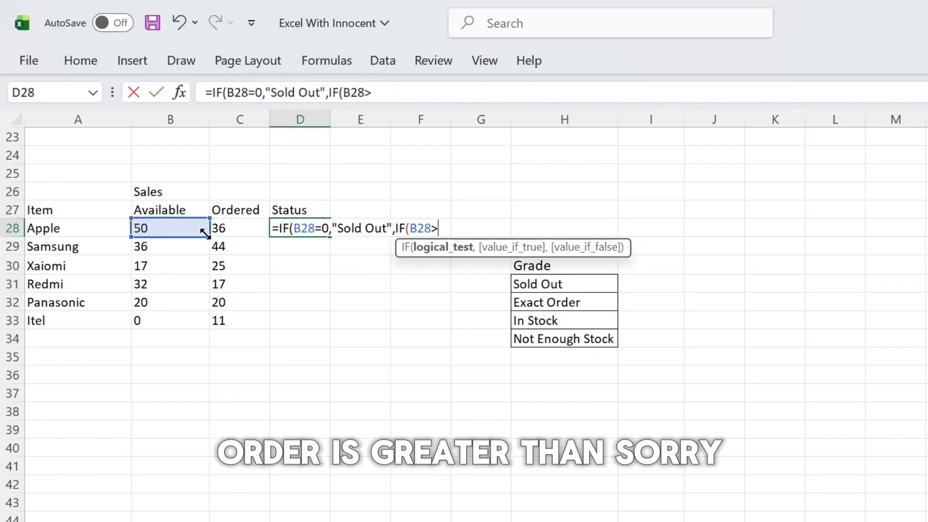
{"action": "left_click", "coordinate": [245, 230]}
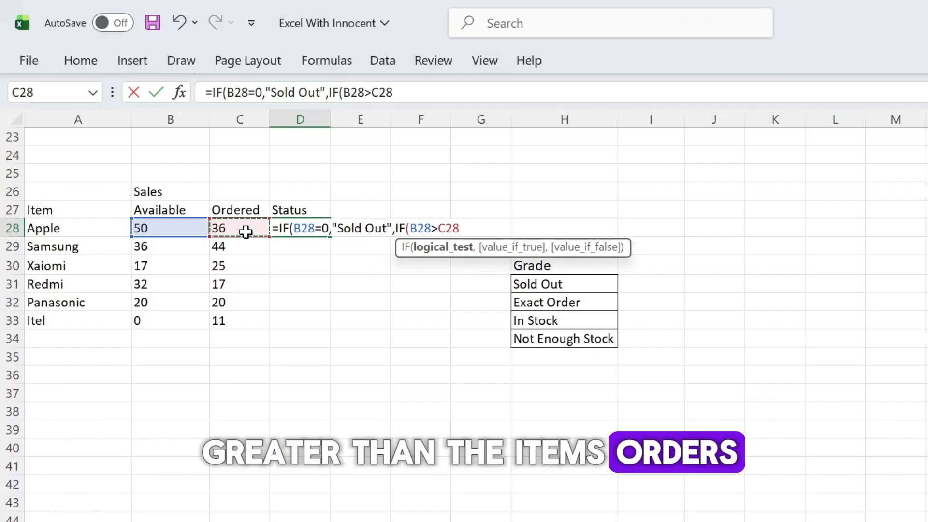
{"action": "type", "text": ","}
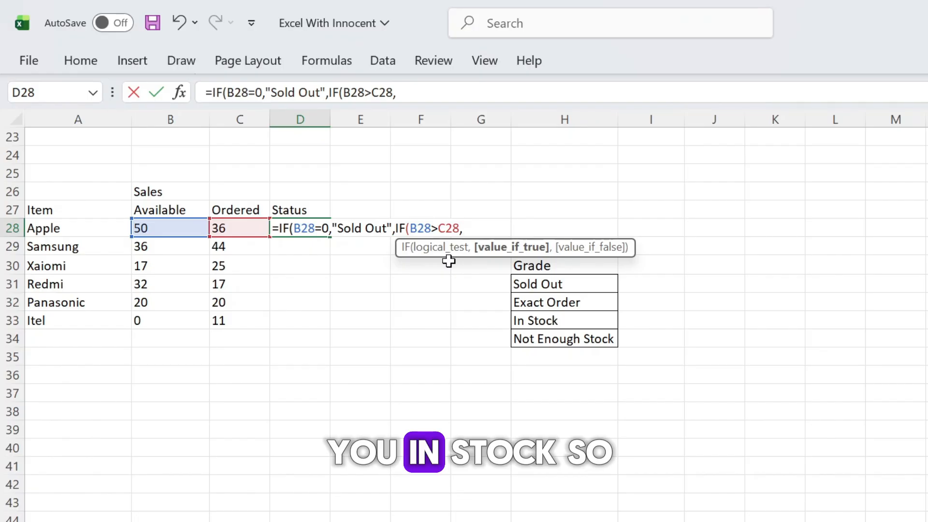
{"action": "type", "text": "\""}
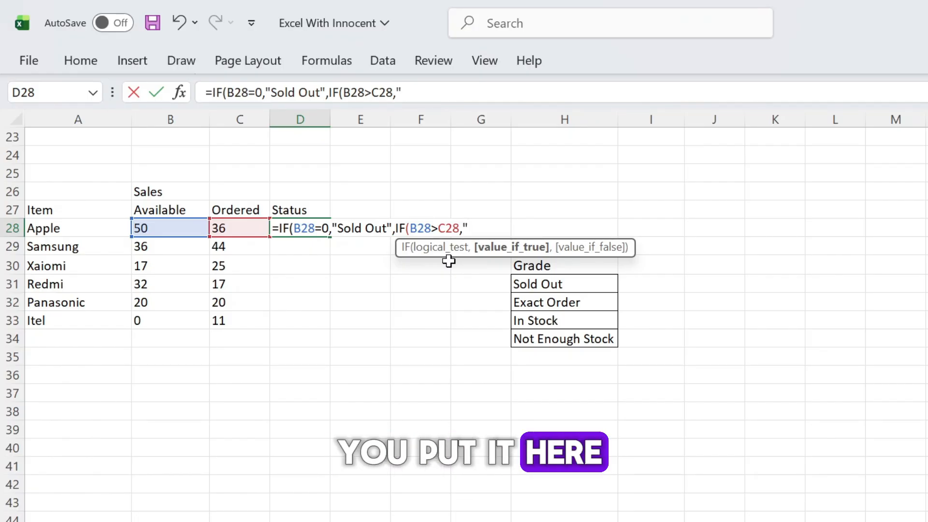
{"action": "type", "text": "In Stock"}
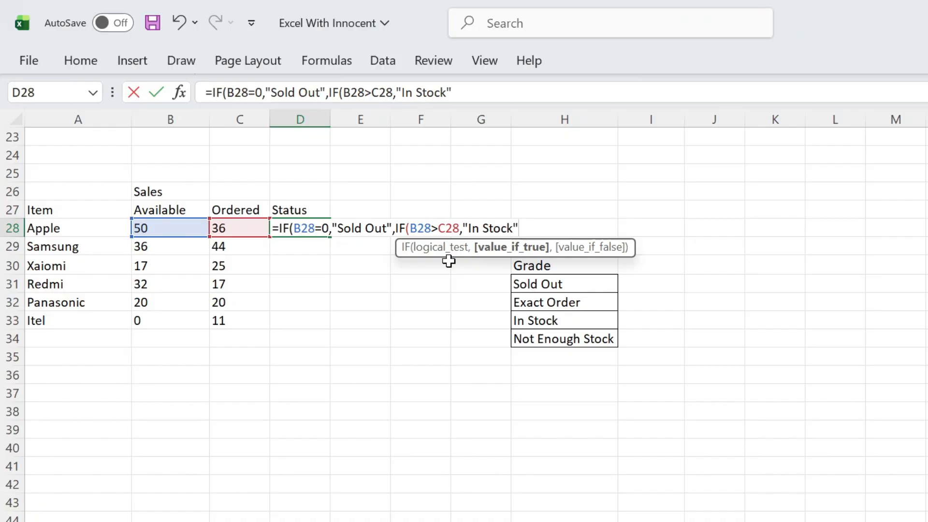
{"action": "type", "text": "\",IF("}
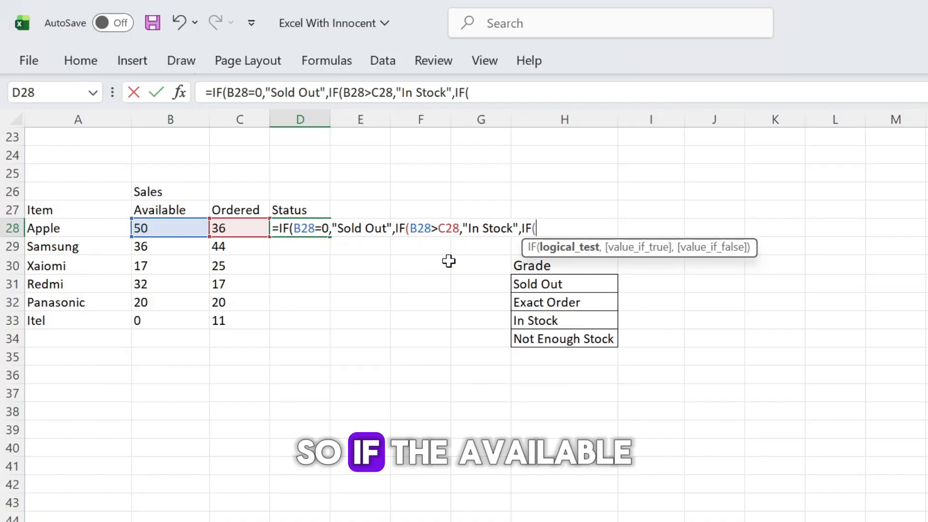
Make the third IF in the D28 formula return "Not Enough Stock" when B28<C28
{"action": "left_click", "coordinate": [176, 228]}
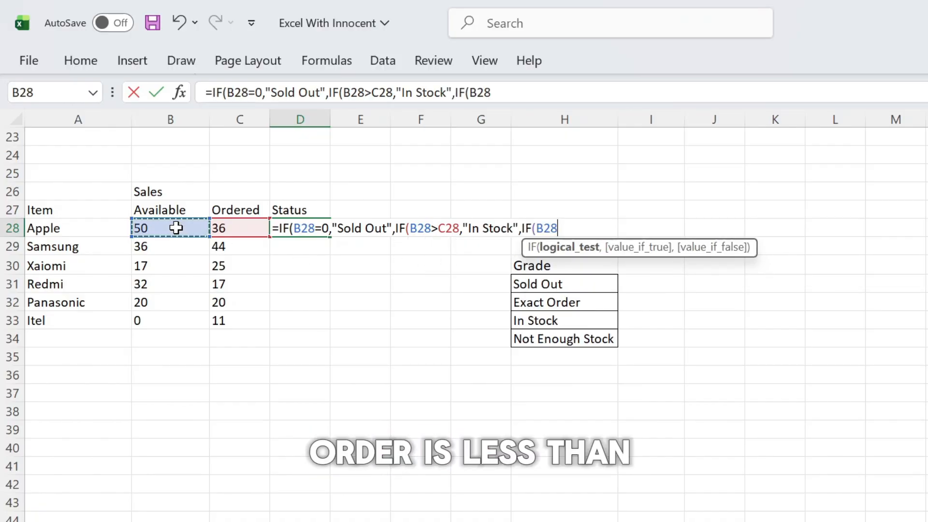
{"action": "type", "text": ","}
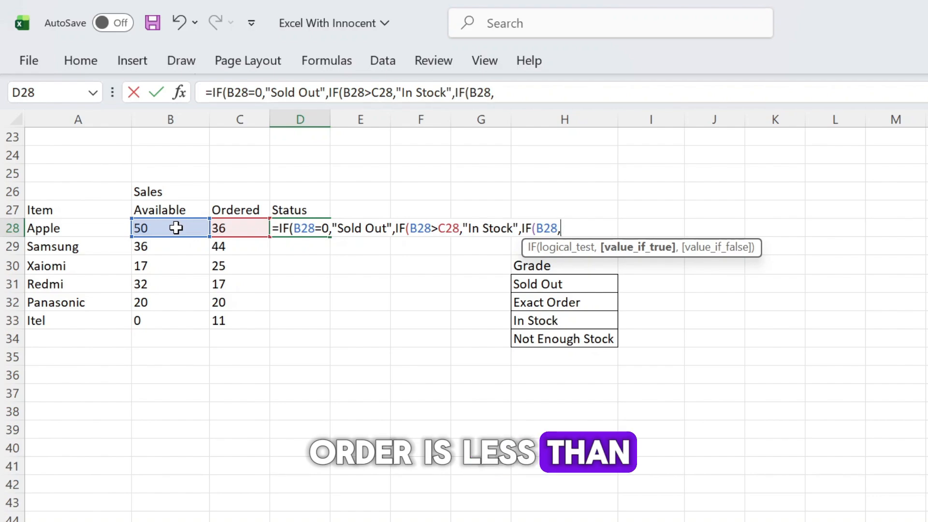
{"action": "key", "text": "BackSpace"}
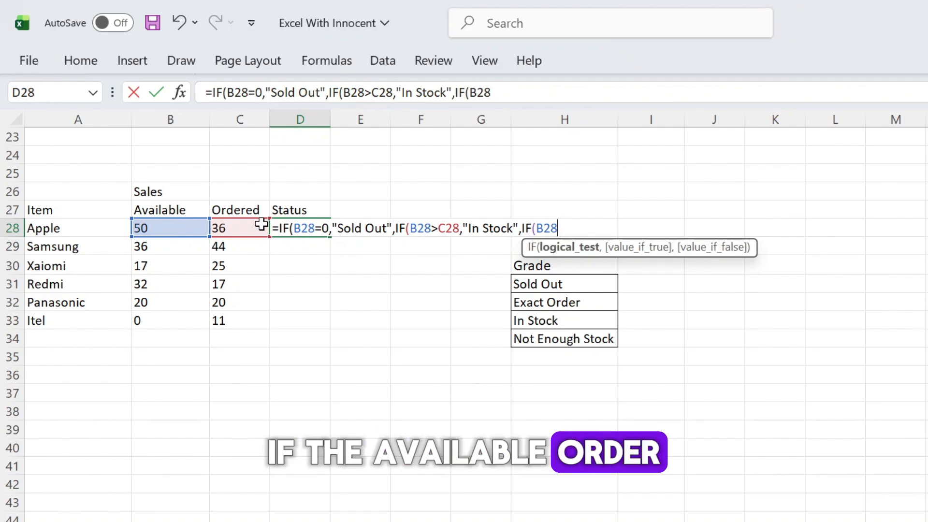
{"action": "type", "text": "<"}
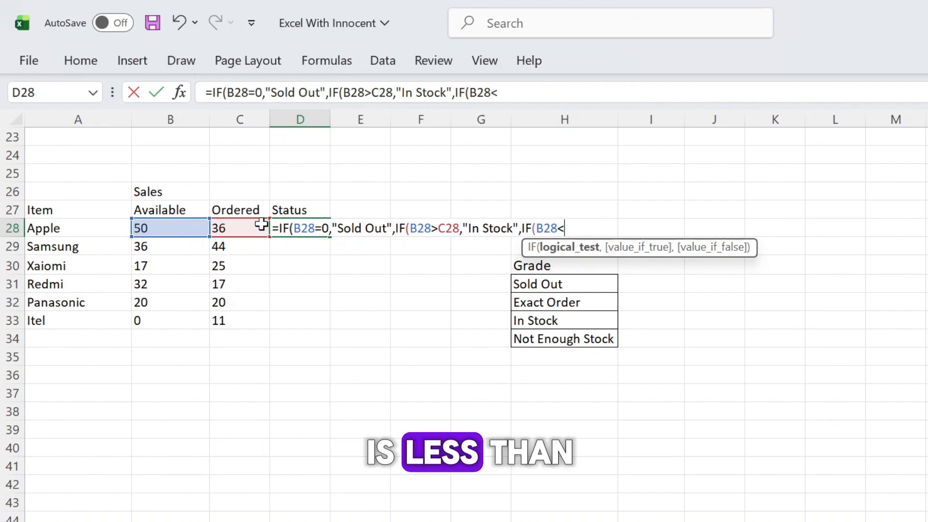
{"action": "left_click", "coordinate": [237, 228]}
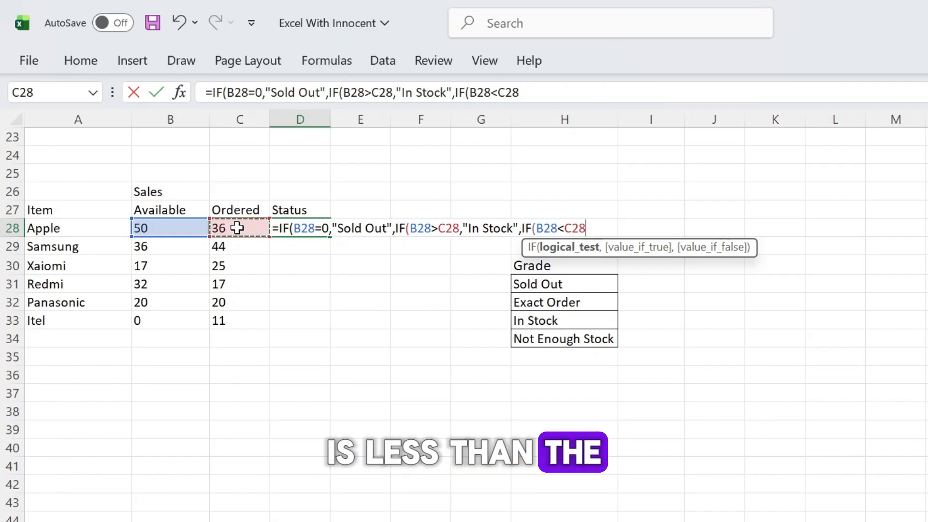
{"action": "type", "text": ","}
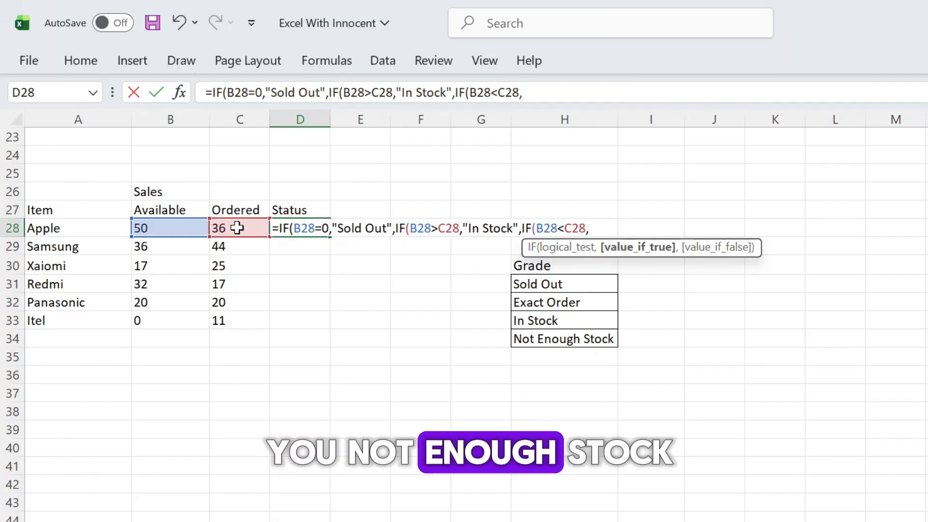
{"action": "type", "text": "Nor"}
{"action": "key", "text": "BackSpace"}
{"action": "key", "text": "BackSpace"}
{"action": "key", "text": "BackSpace"}
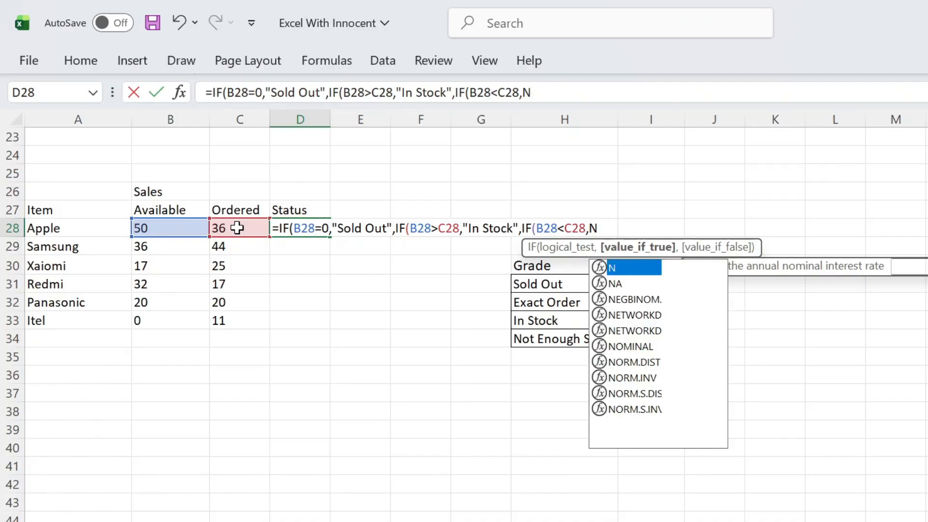
{"action": "type", "text": "\"Not Enoug"}
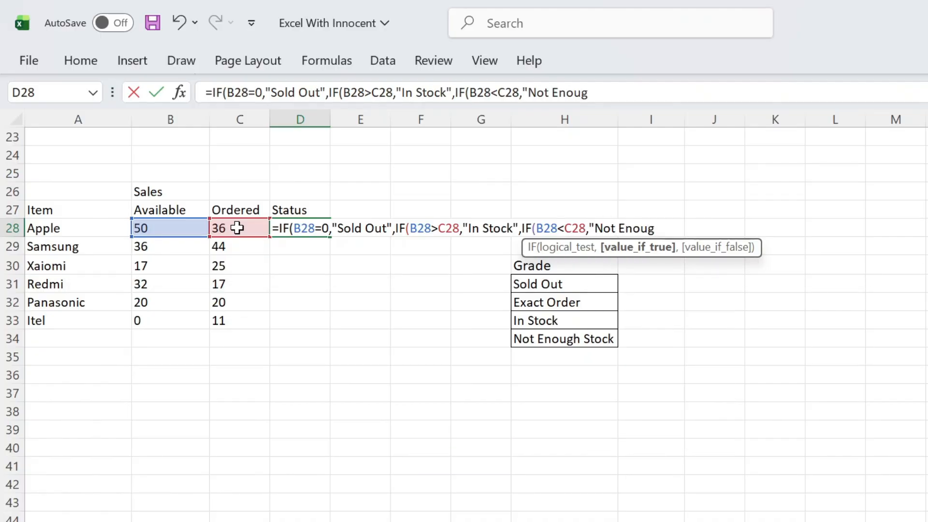
{"action": "type", "text": "h Stock\","}
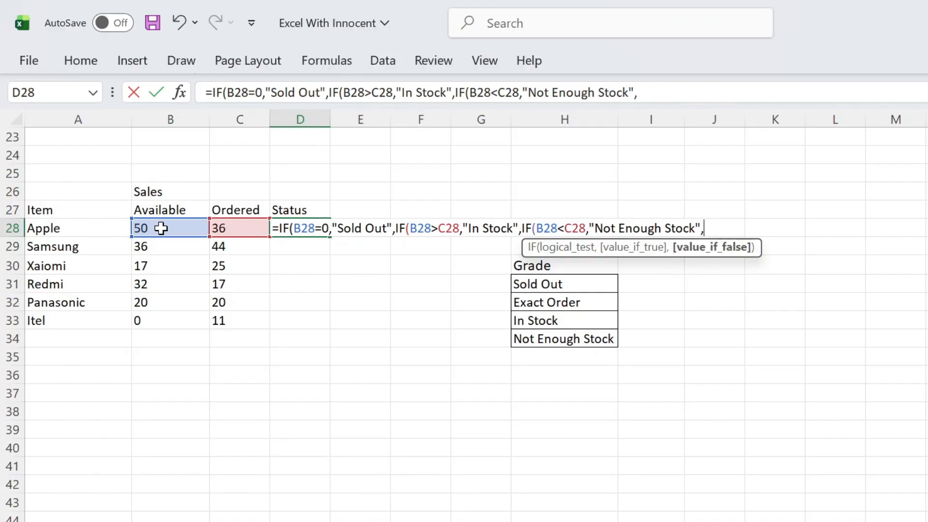
Add a fourth IF to the D28 formula returning "Exact Order" when B28=C28, close all four brackets and enter the formula
{"action": "type", "text": "i"}
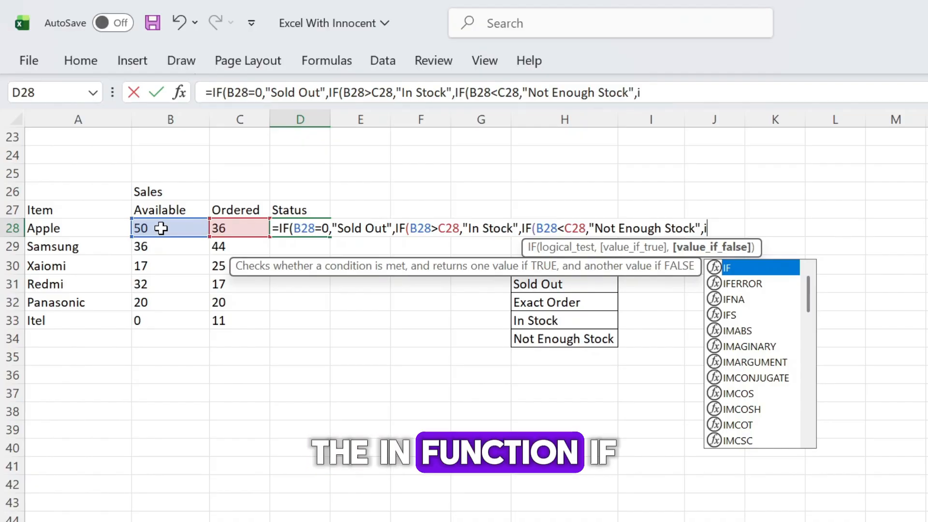
{"action": "key", "text": "Tab"}
{"action": "left_click", "coordinate": [167, 231]}
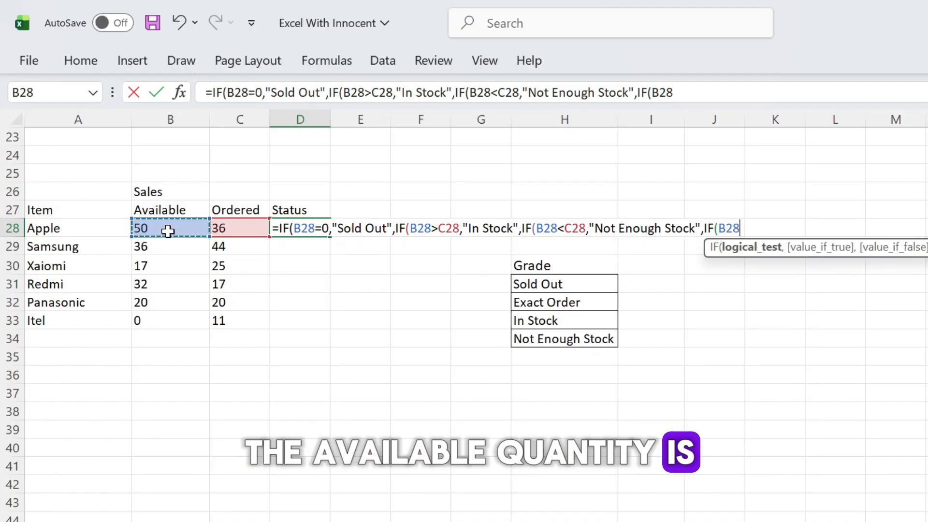
{"action": "type", "text": "="}
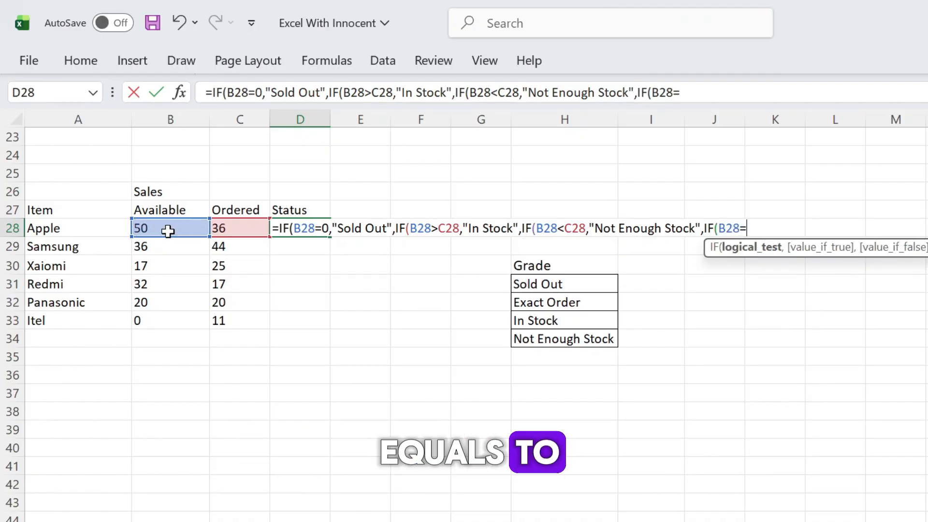
{"action": "left_click", "coordinate": [242, 227]}
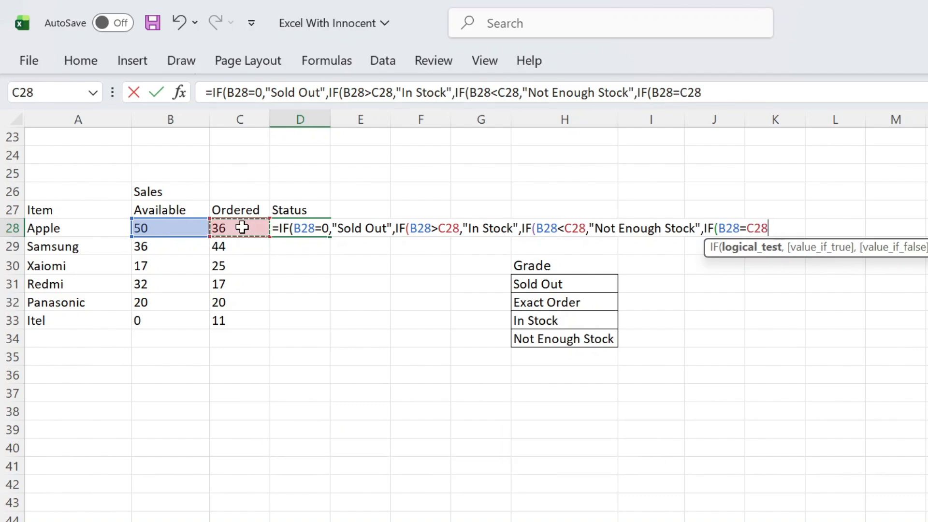
{"action": "type", "text": ","}
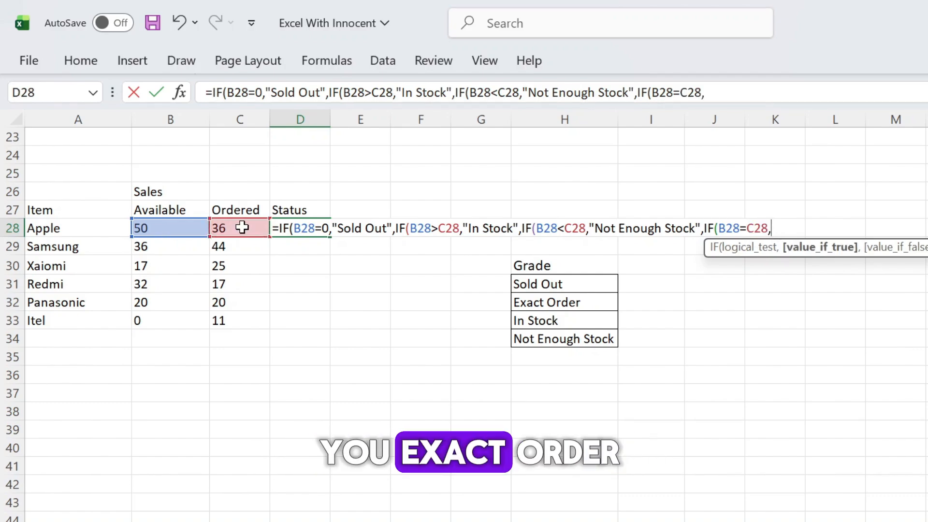
{"action": "type", "text": "\"Exact"}
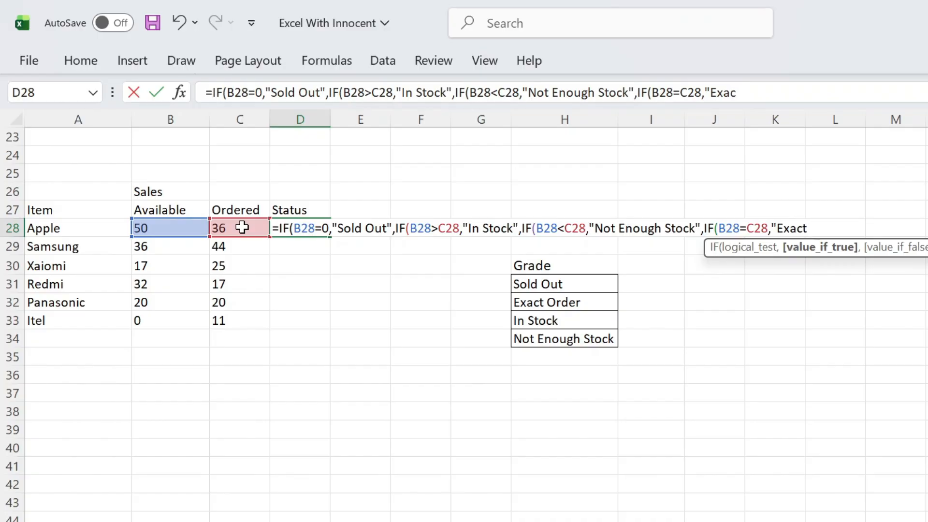
{"action": "type", "text": " Order"}
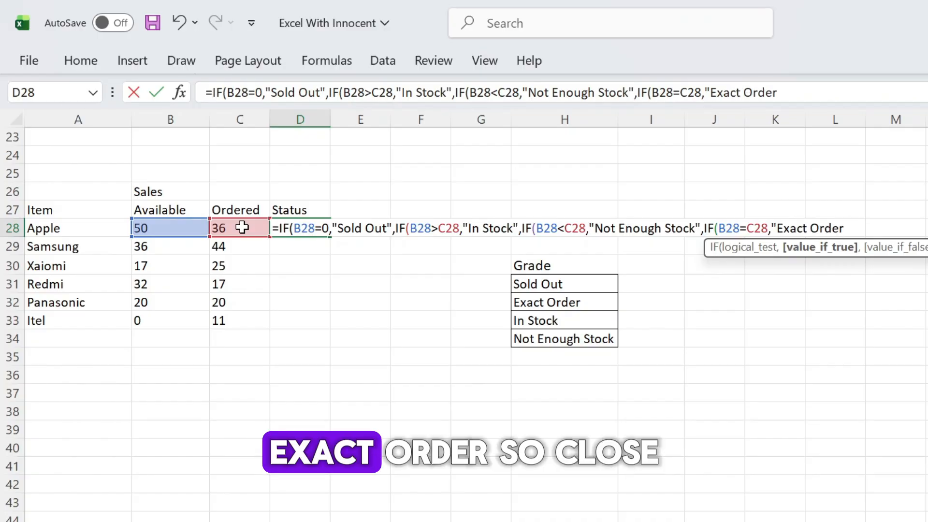
{"action": "type", "text": "\""}
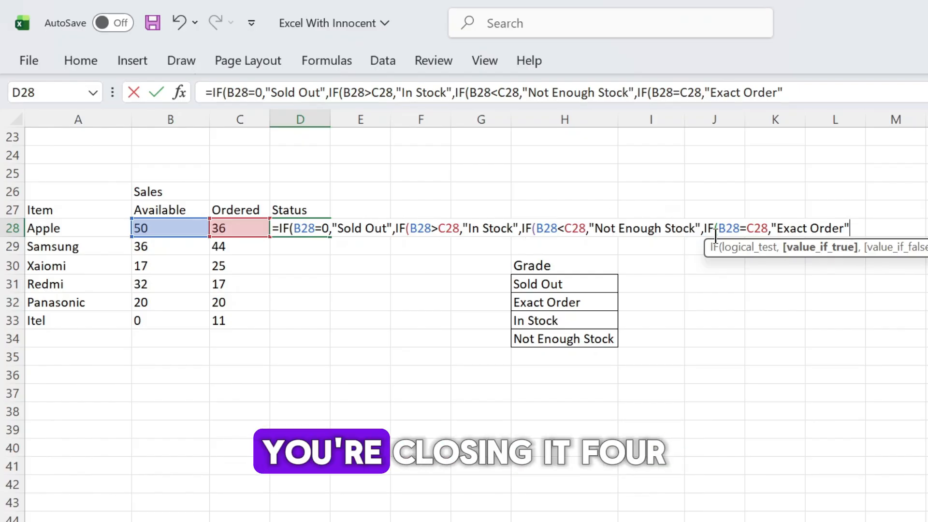
{"action": "type", "text": "))"}
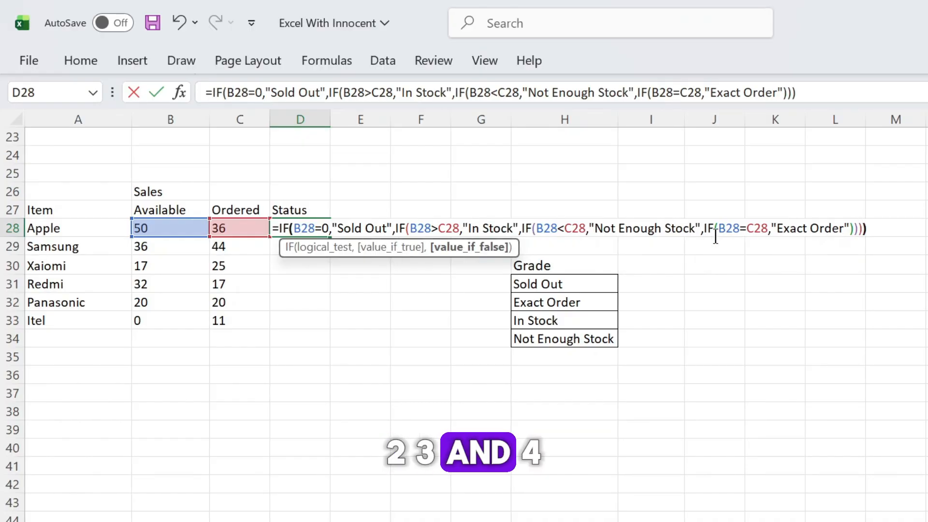
{"action": "key", "text": "Return"}
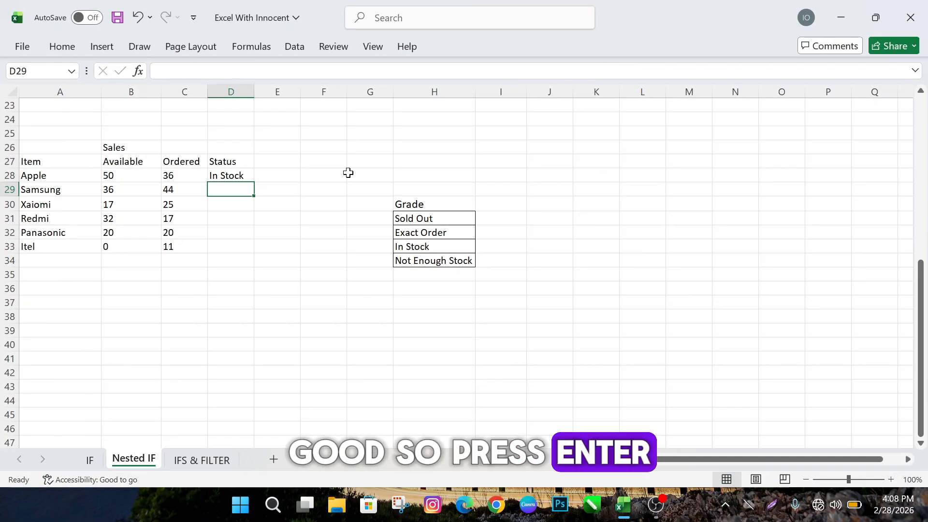
Fill the status formula from D28 down to D33 for the remaining items
{"action": "left_click", "coordinate": [242, 179]}
{"action": "left_click_drag", "start_coordinate": [254, 182], "coordinate": [253, 257]}
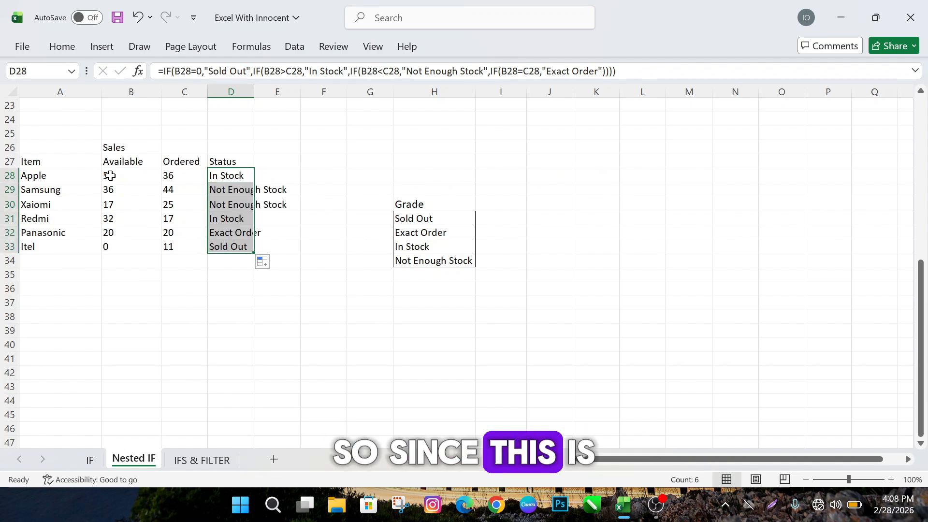
{"action": "left_click", "coordinate": [235, 174]}
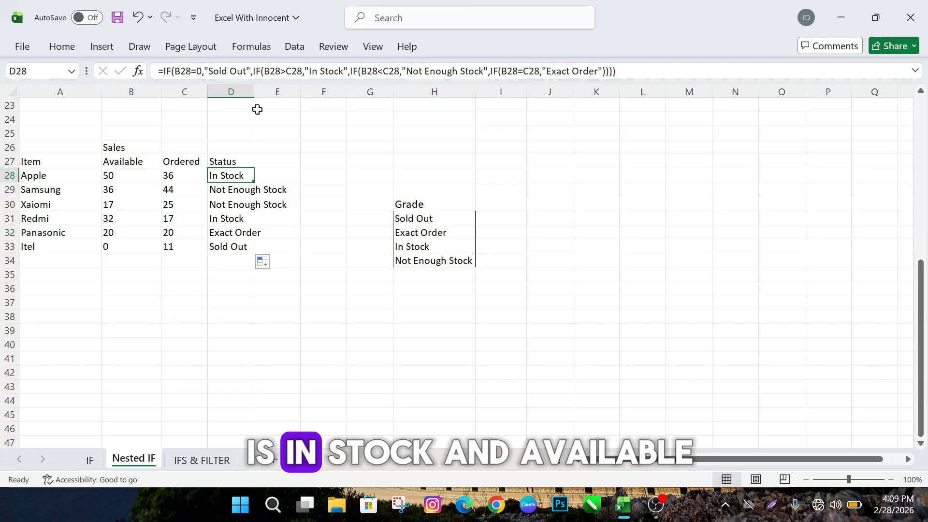
{"action": "left_click_drag", "start_coordinate": [257, 97], "coordinate": [256, 96]}
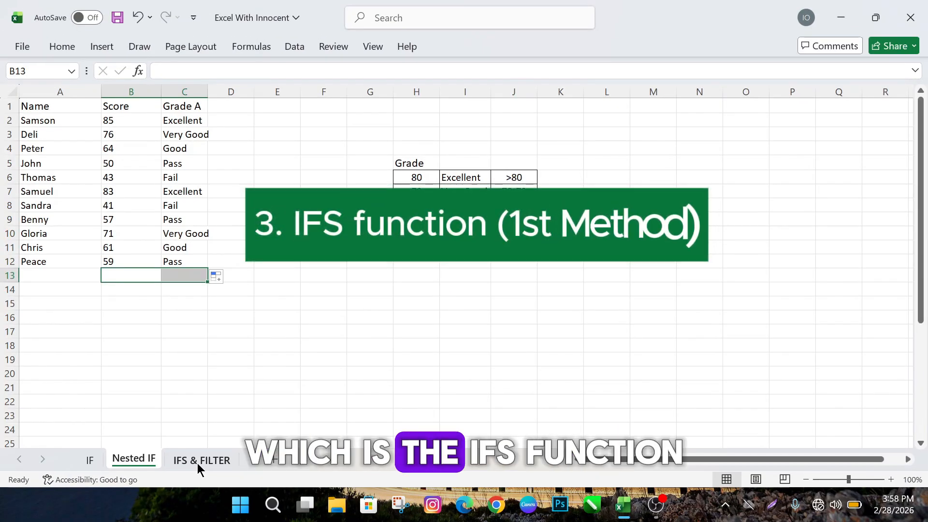
On the IFS & FILTER sheet, clear the Average Result values in E2:E16 and select the grade table
{"action": "left_click", "coordinate": [198, 463]}
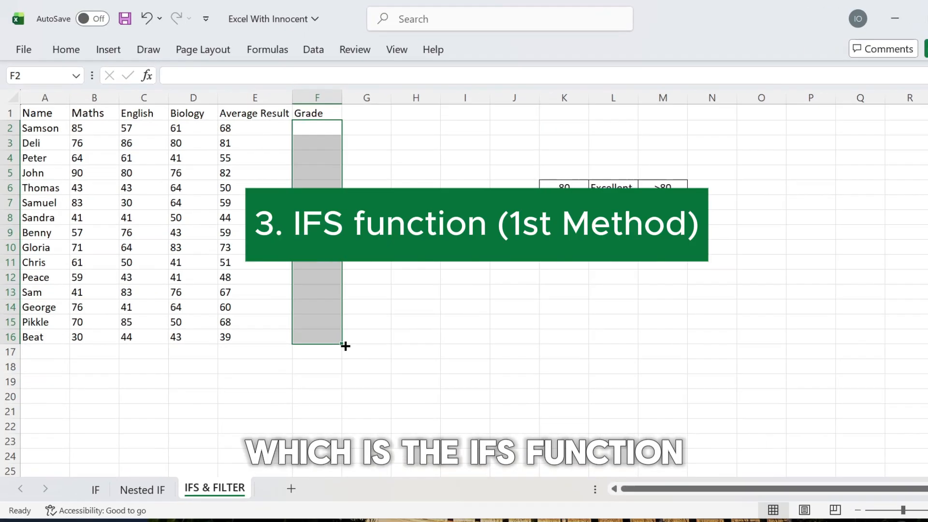
{"action": "left_click", "coordinate": [292, 402]}
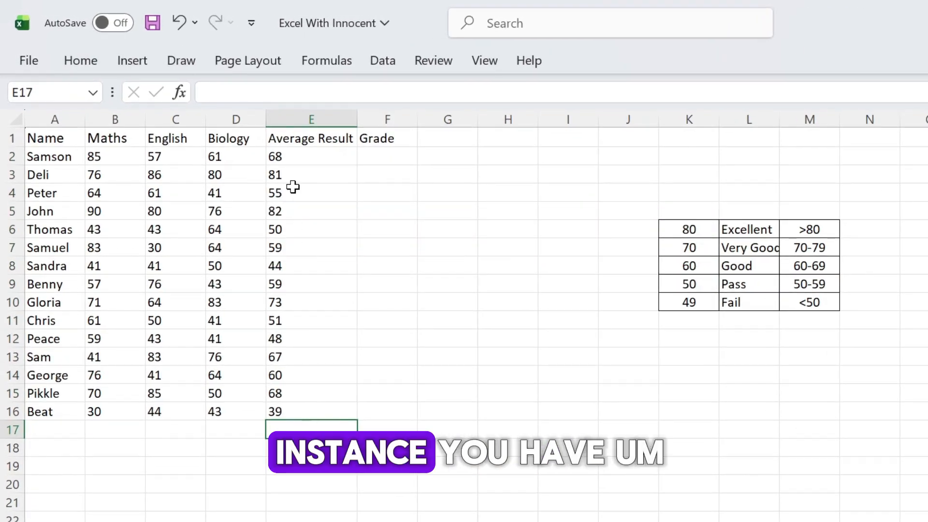
{"action": "left_click_drag", "start_coordinate": [296, 154], "coordinate": [304, 411]}
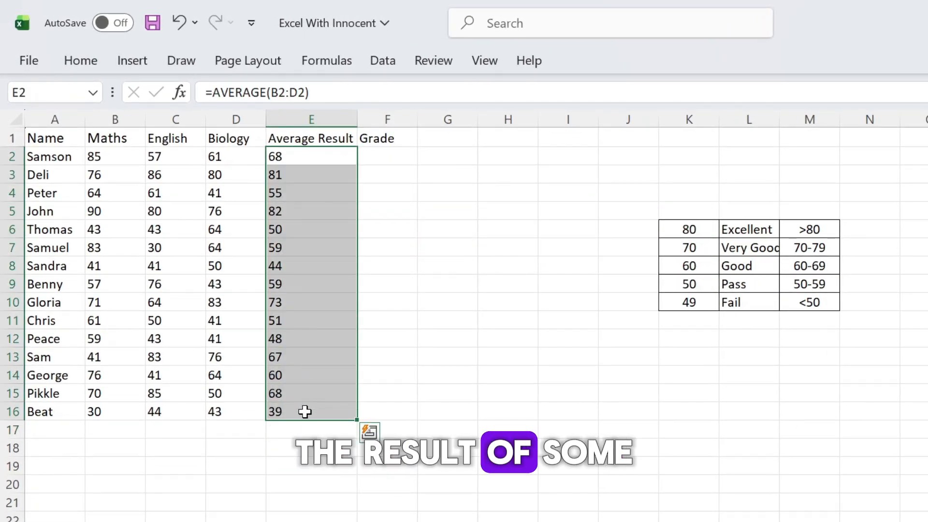
{"action": "key", "text": "Delete"}
{"action": "left_click", "coordinate": [454, 322]}
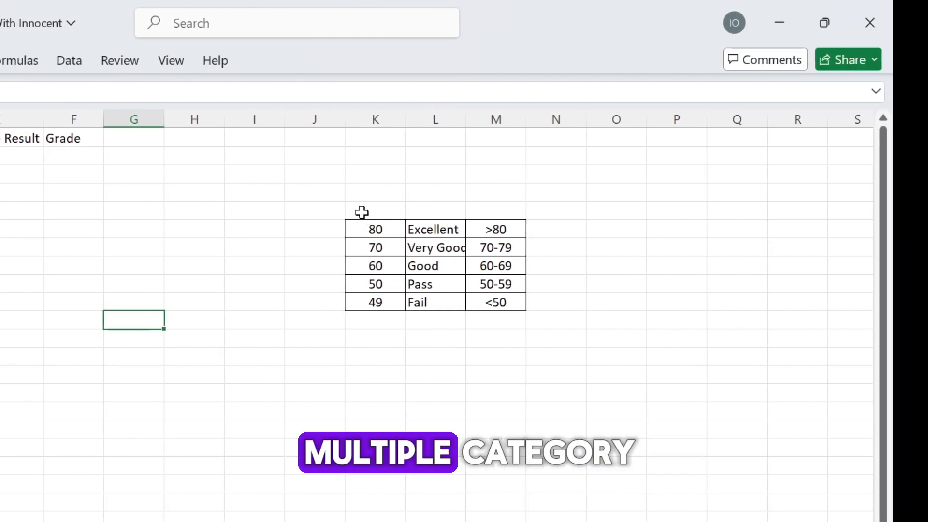
{"action": "left_click_drag", "start_coordinate": [363, 211], "coordinate": [493, 300]}
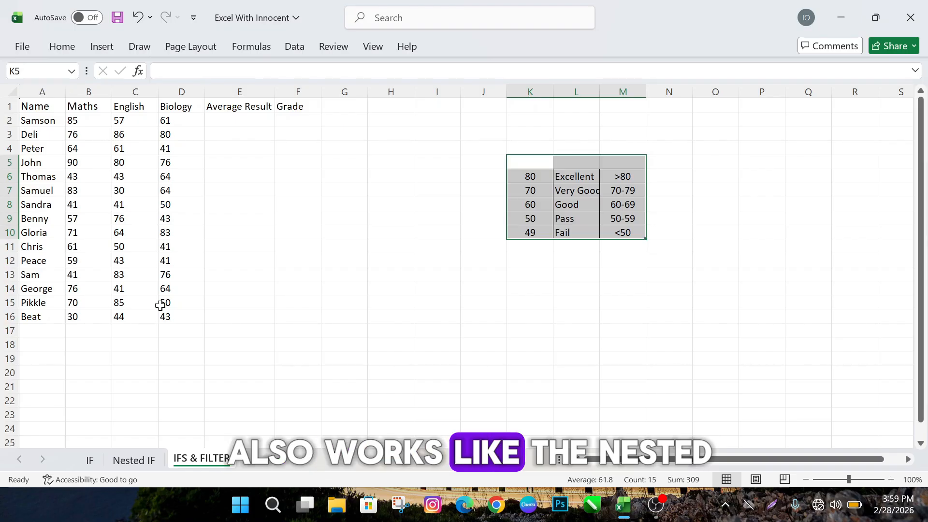
Enter =AVERAGE(B2:D2) in E2 to average the first student's Maths, English and Biology scores
{"action": "left_click", "coordinate": [216, 118]}
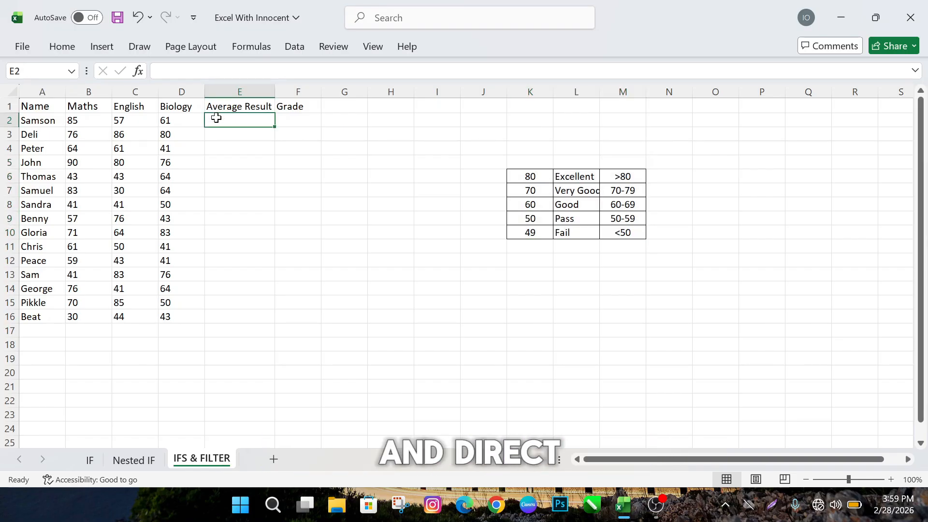
{"action": "double_click", "coordinate": [216, 118]}
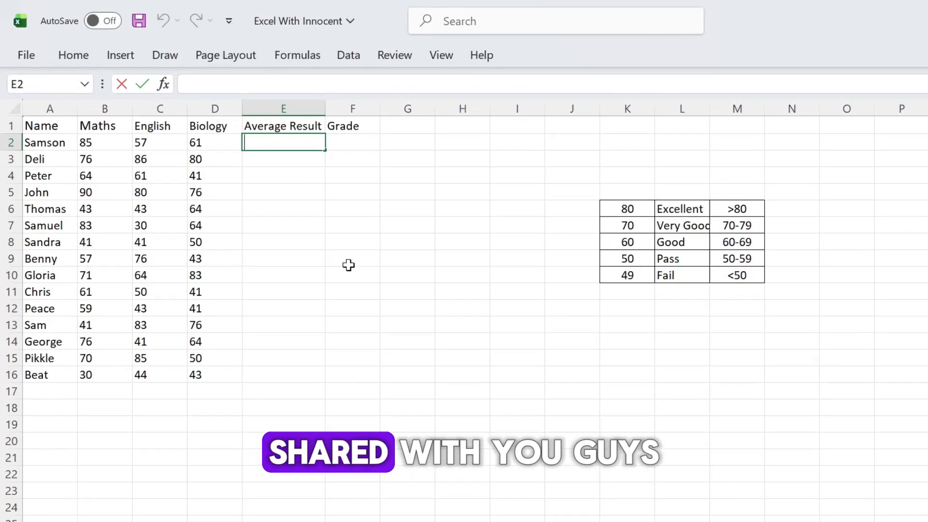
{"action": "type", "text": "averag"}
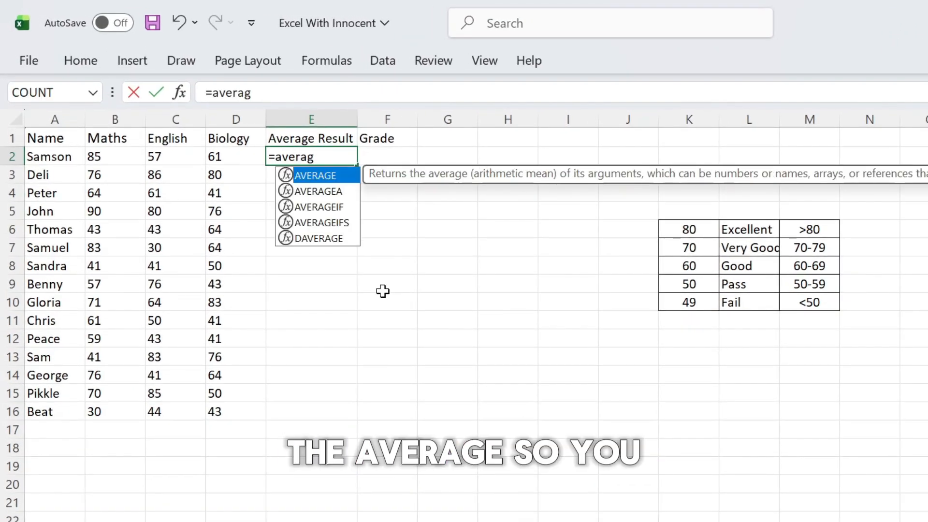
{"action": "key", "text": "Tab"}
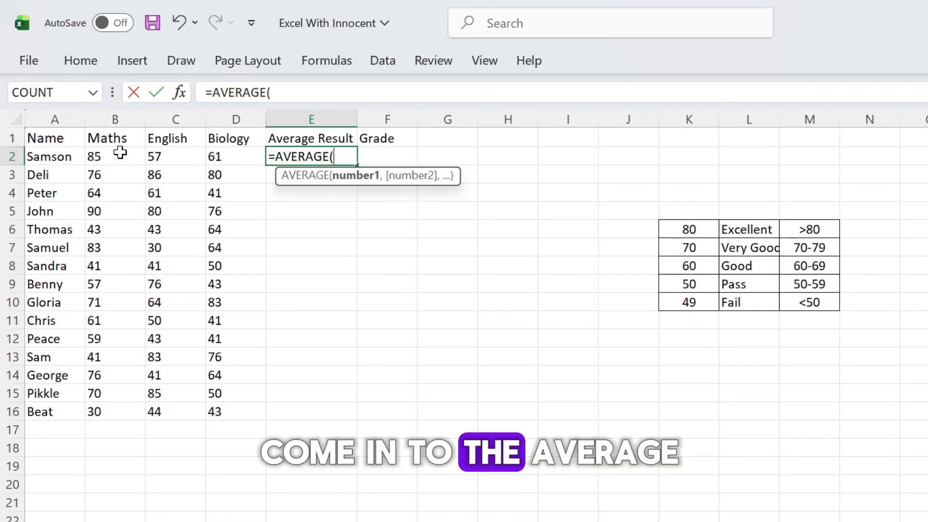
{"action": "left_click_drag", "start_coordinate": [93, 155], "coordinate": [218, 159]}
{"action": "key", "text": "Return"}
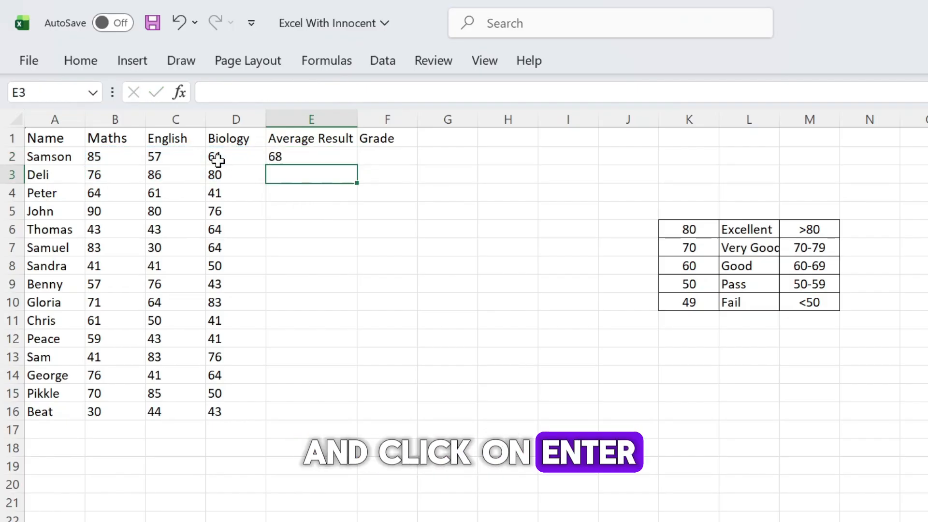
Fill the average formula from E2 down to E16 and select the whole Average Result column
{"action": "left_click", "coordinate": [301, 156]}
{"action": "left_click_drag", "start_coordinate": [358, 165], "coordinate": [379, 377]}
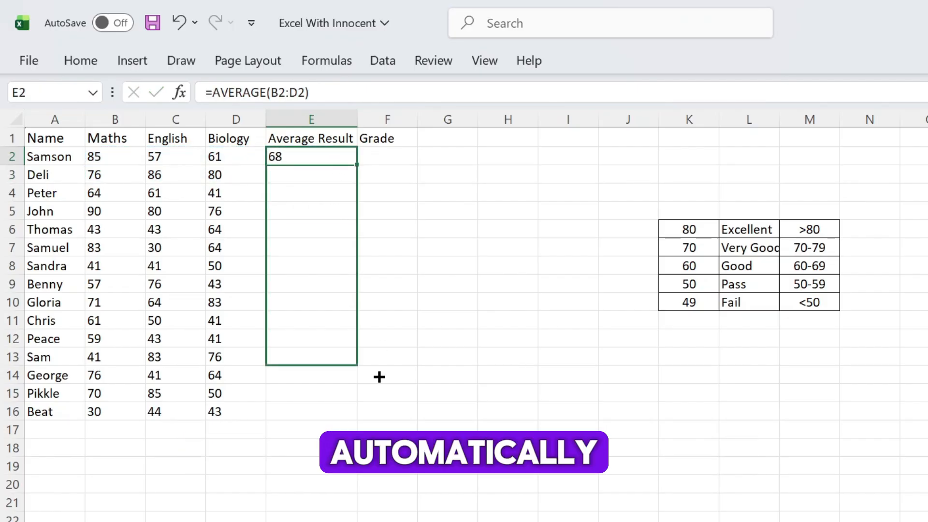
{"action": "left_click_drag", "start_coordinate": [379, 415], "coordinate": [377, 414]}
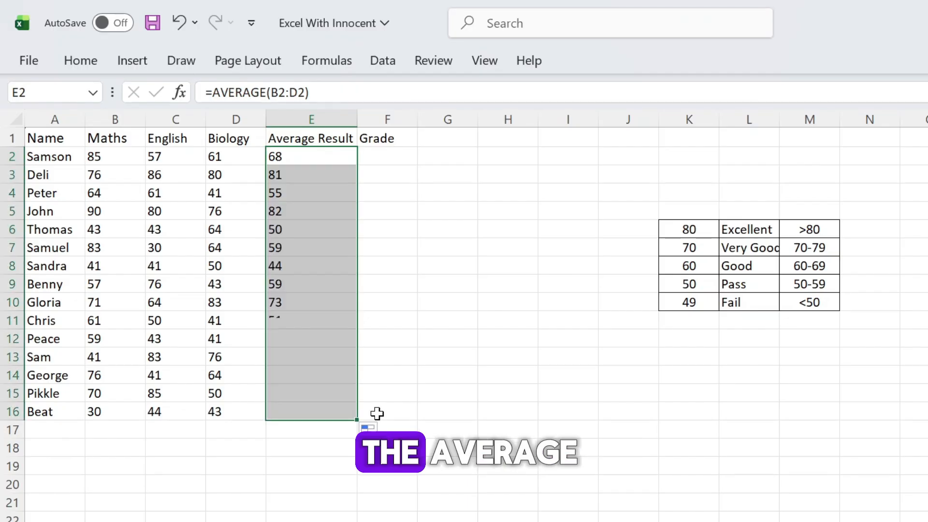
{"action": "left_click", "coordinate": [380, 139]}
{"action": "left_click", "coordinate": [295, 122]}
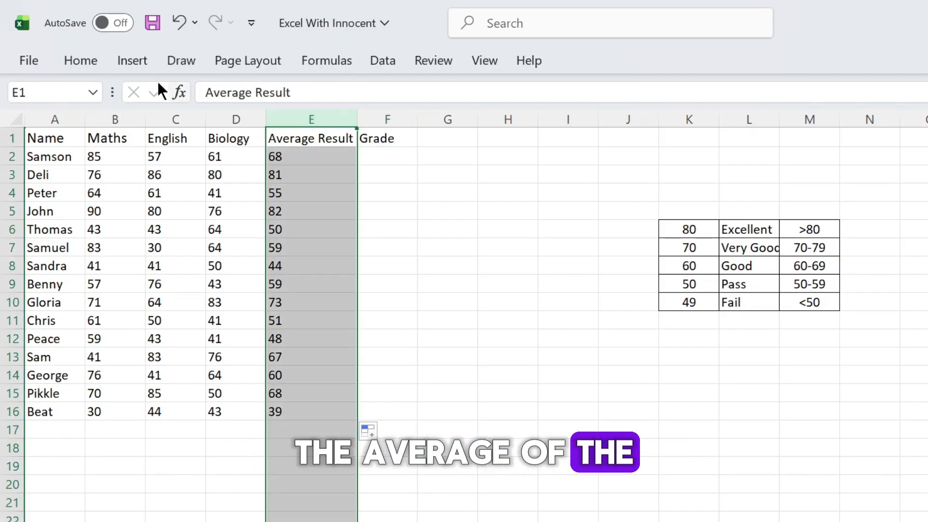
Highlight the selected Average Result column with a yellow fill colour
{"action": "left_click", "coordinate": [88, 60]}
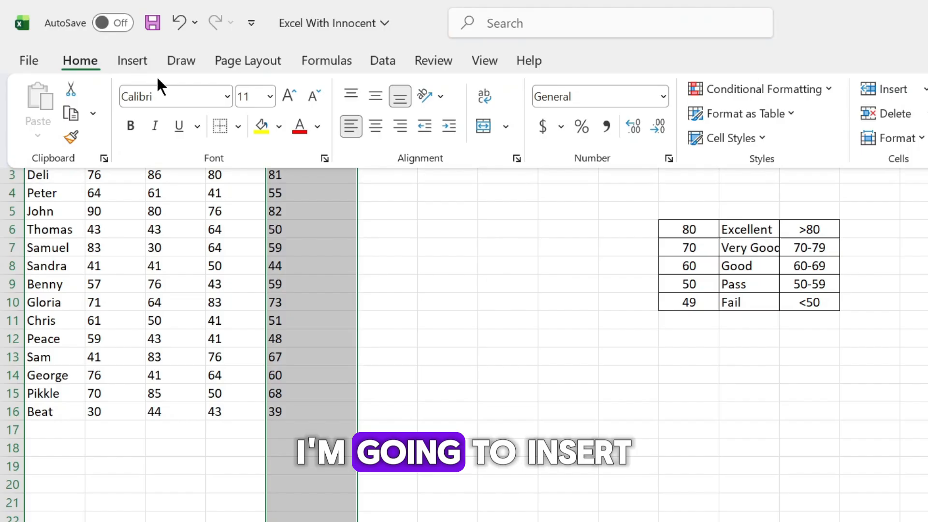
{"action": "left_click", "coordinate": [261, 126]}
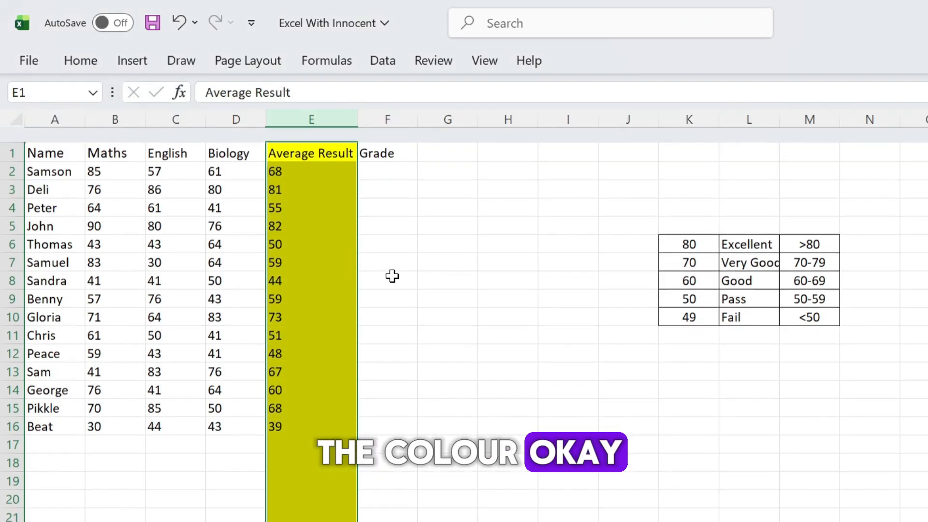
Start an IFS formula in F2 whose first test, E2>=80, returns "Excellent"
{"action": "left_click", "coordinate": [384, 157]}
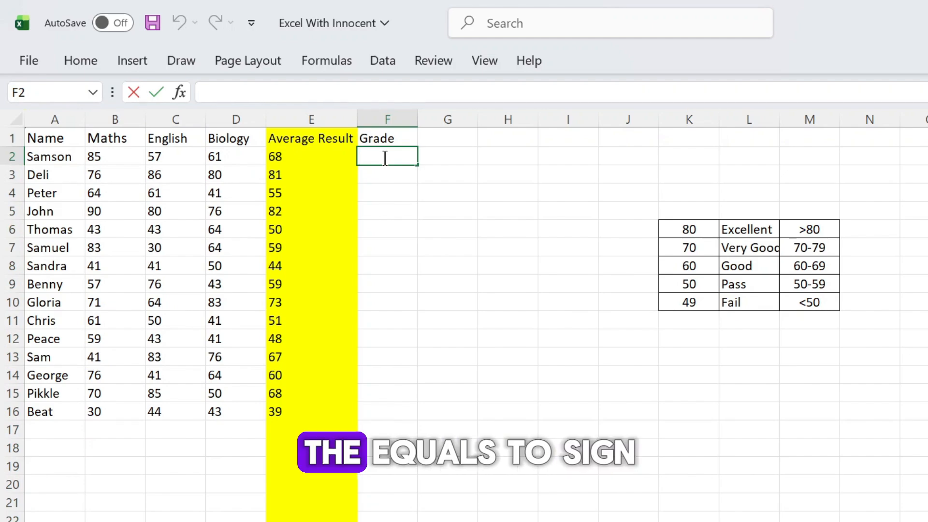
{"action": "type", "text": "=ifs"}
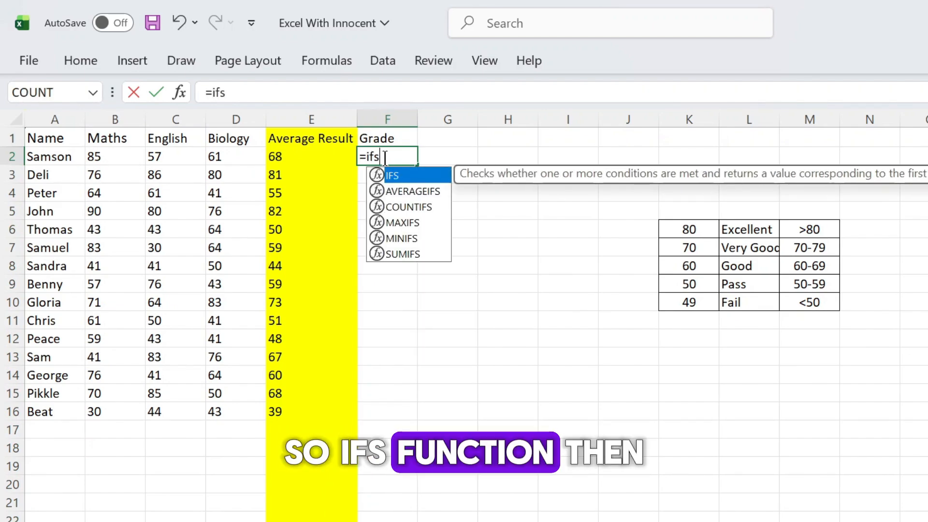
{"action": "key", "text": "Tab"}
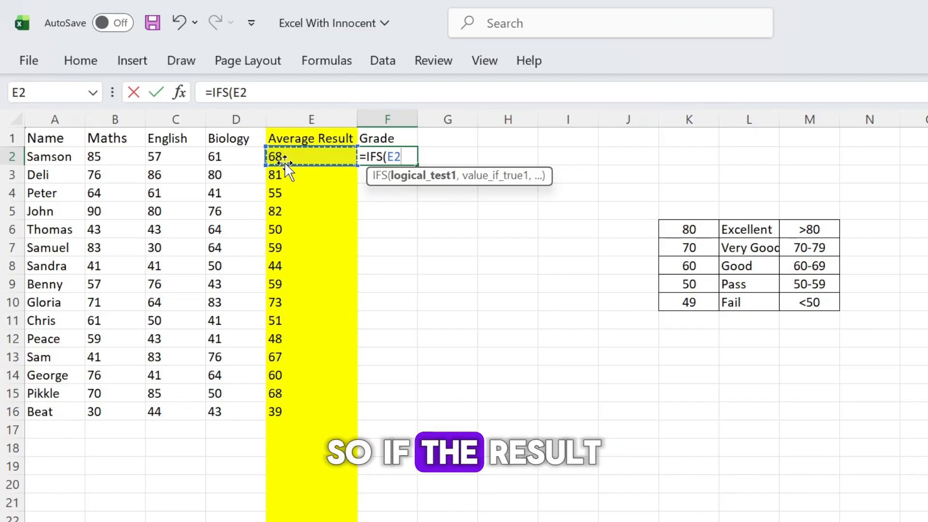
{"action": "type", "text": ">=80"}
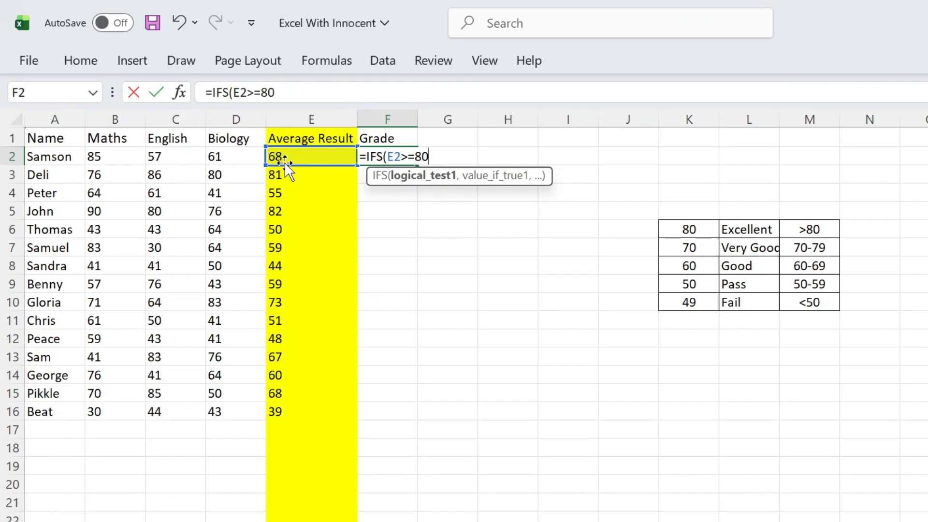
{"action": "type", "text": ",\"E"}
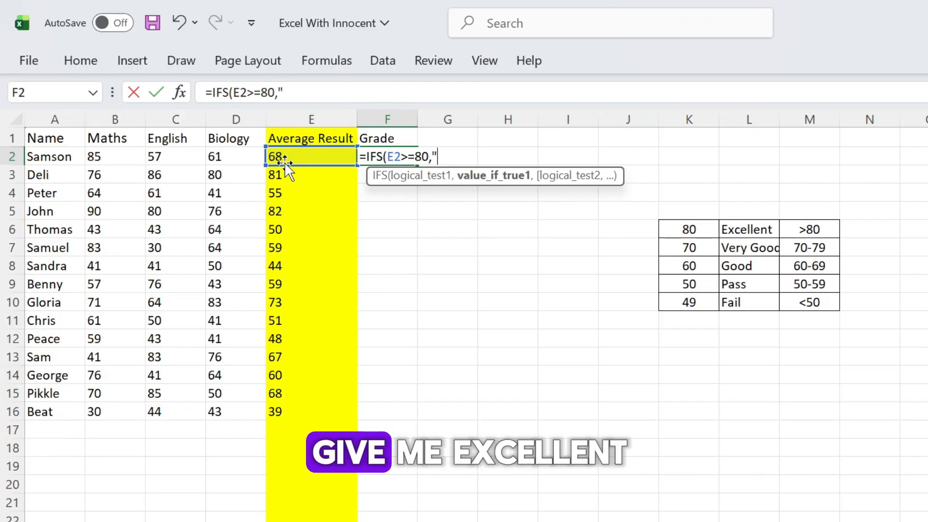
{"action": "type", "text": "xcellent"}
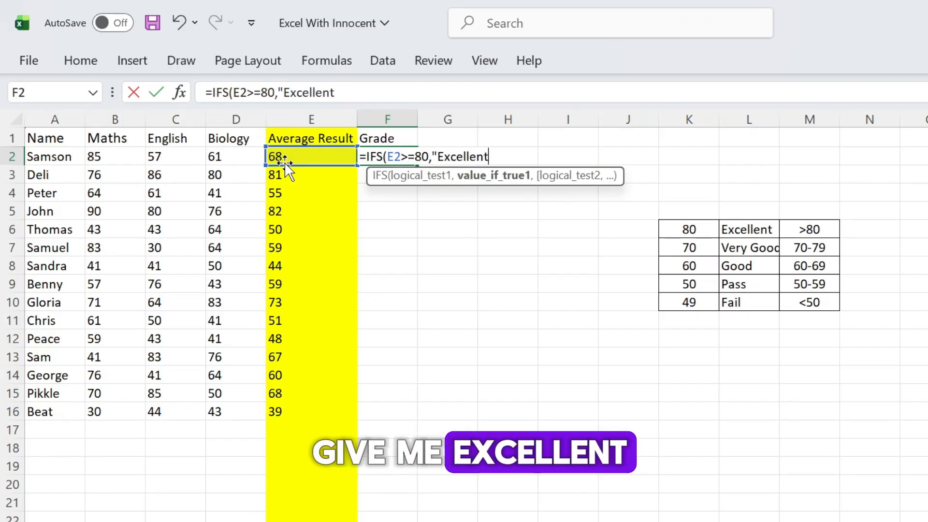
{"action": "type", "text": "\""}
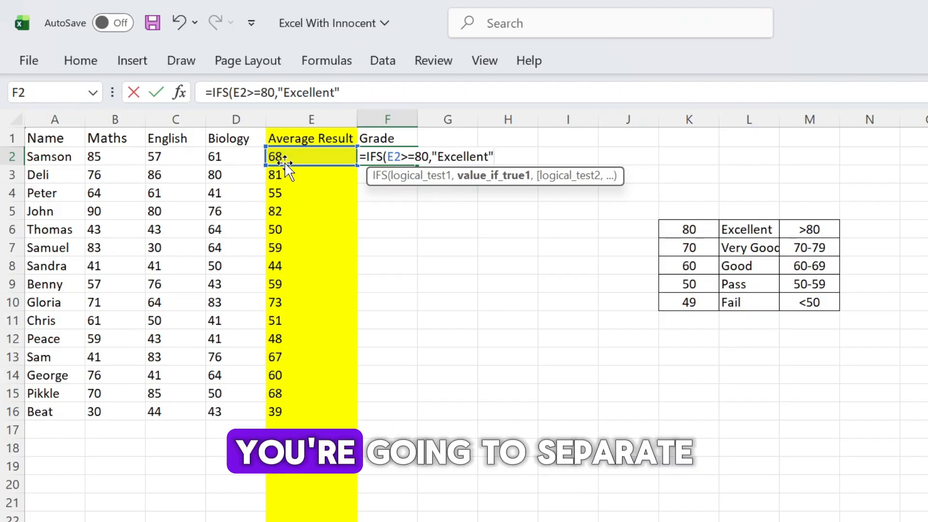
{"action": "type", "text": ","}
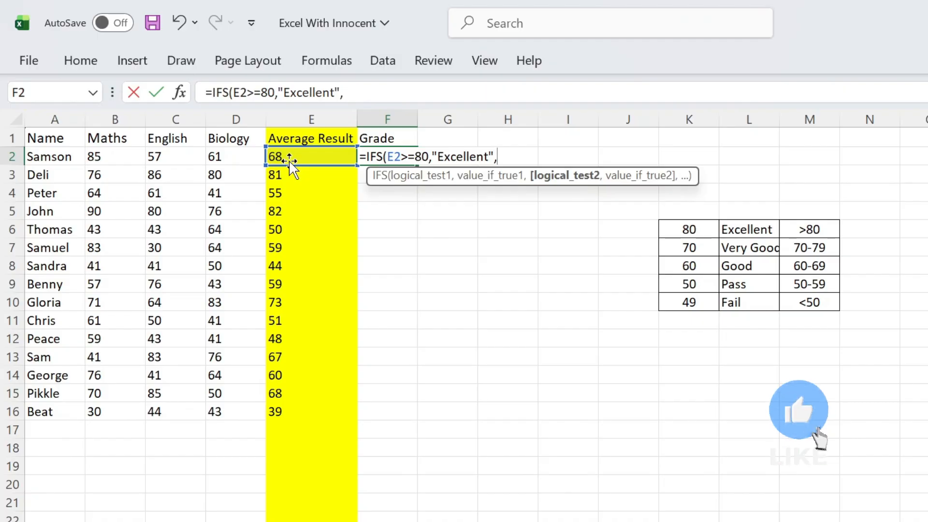
Add a second condition to the IFS formula so that E2>=70 returns "Very Good"
{"action": "left_click", "coordinate": [311, 158]}
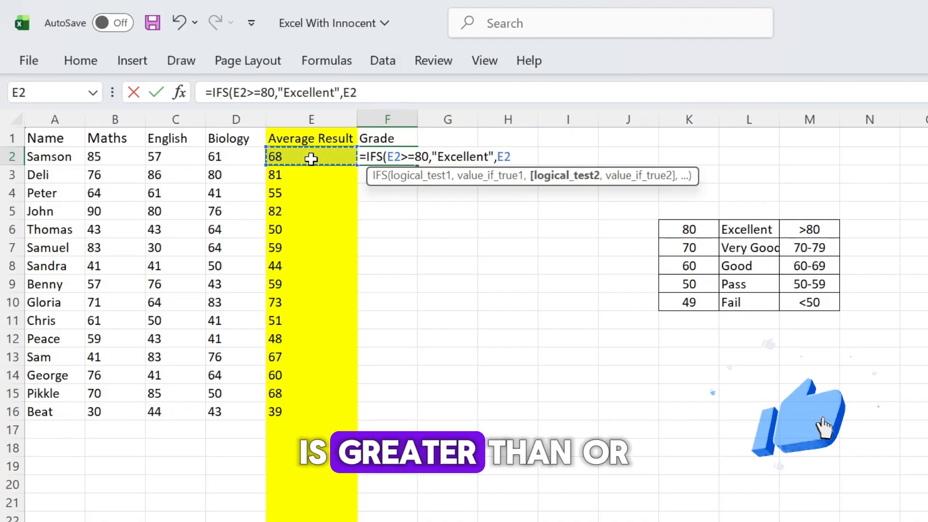
{"action": "type", "text": ">=70"}
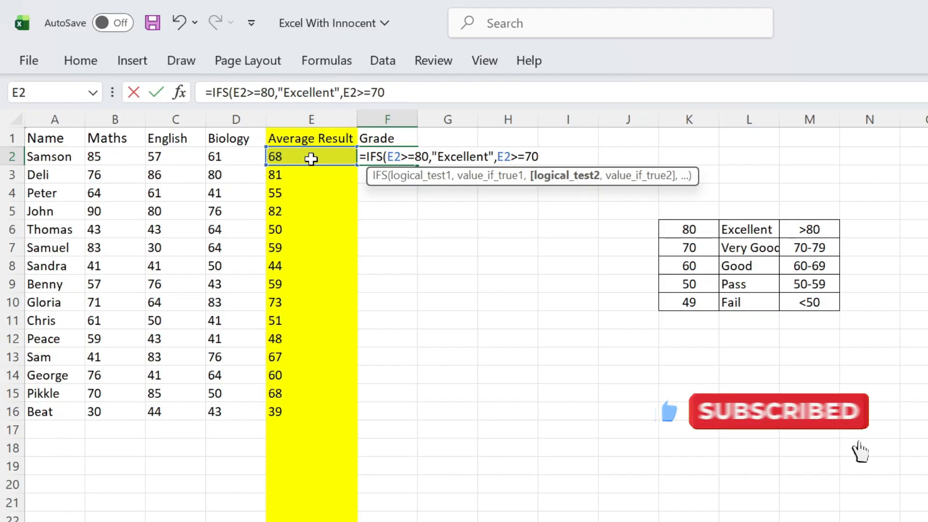
{"action": "type", "text": ","}
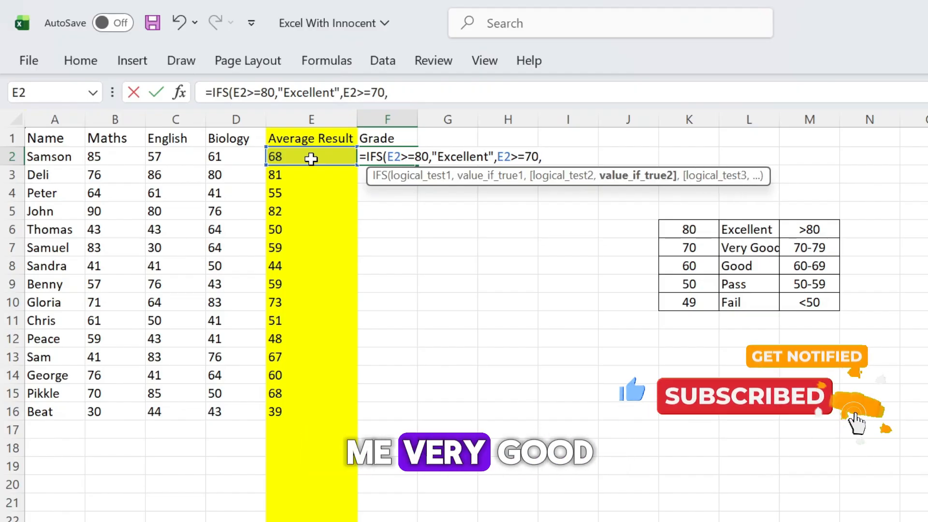
{"action": "type", "text": "\"Very Good"}
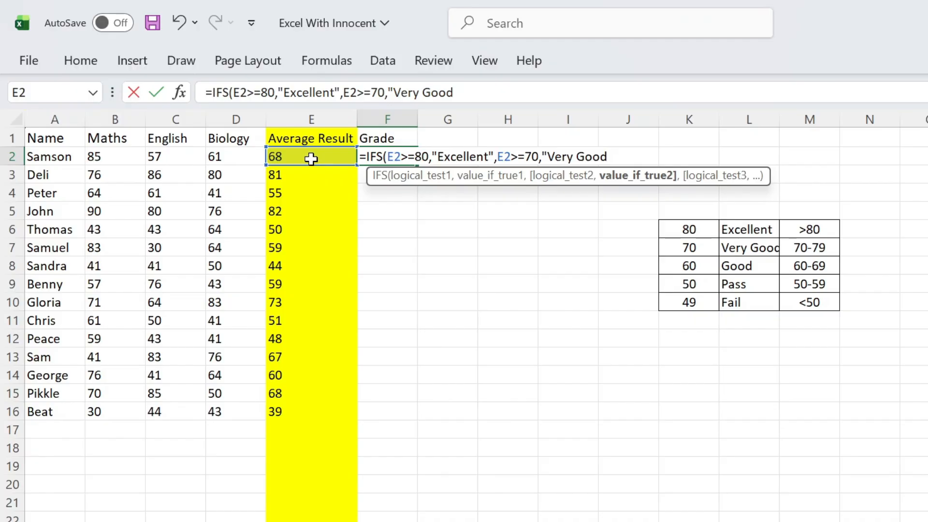
{"action": "type", "text": "\","}
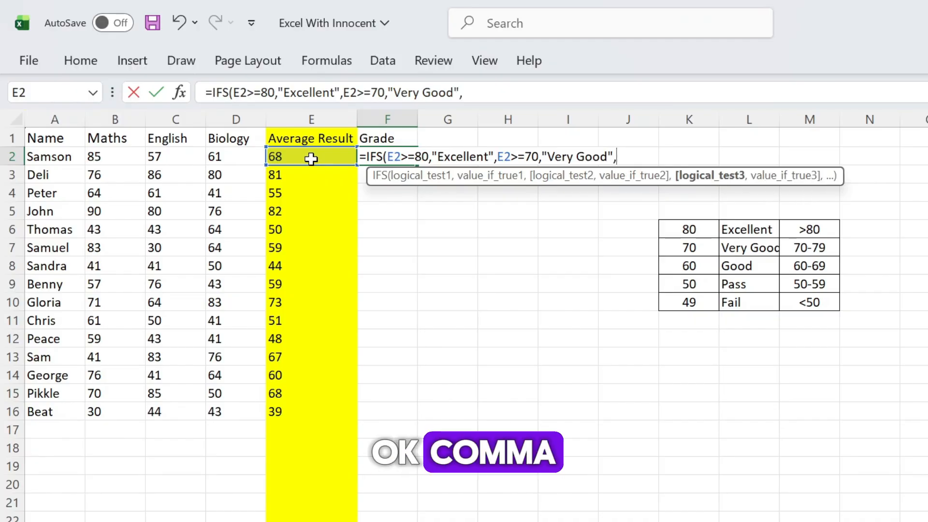
Add a third condition to the IFS formula so that E2>=60 returns "Good"
{"action": "left_click", "coordinate": [313, 159]}
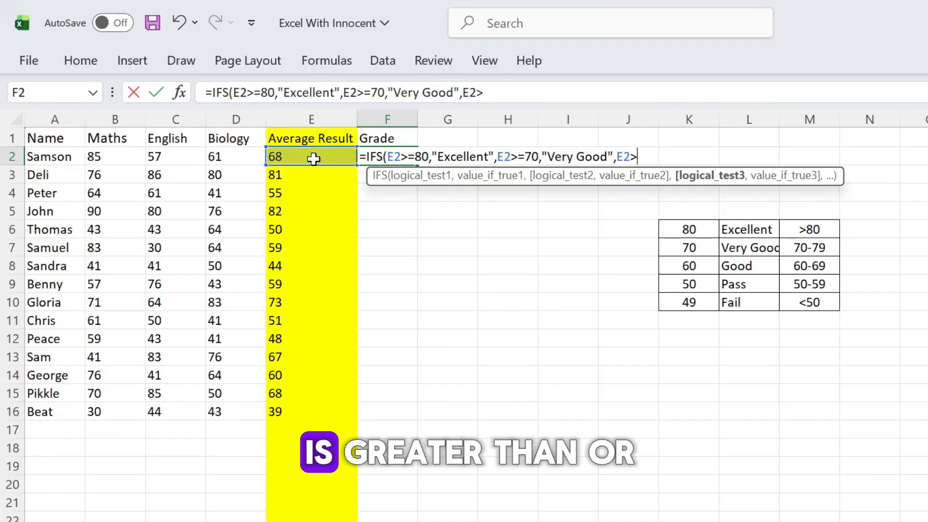
{"action": "type", "text": ">="}
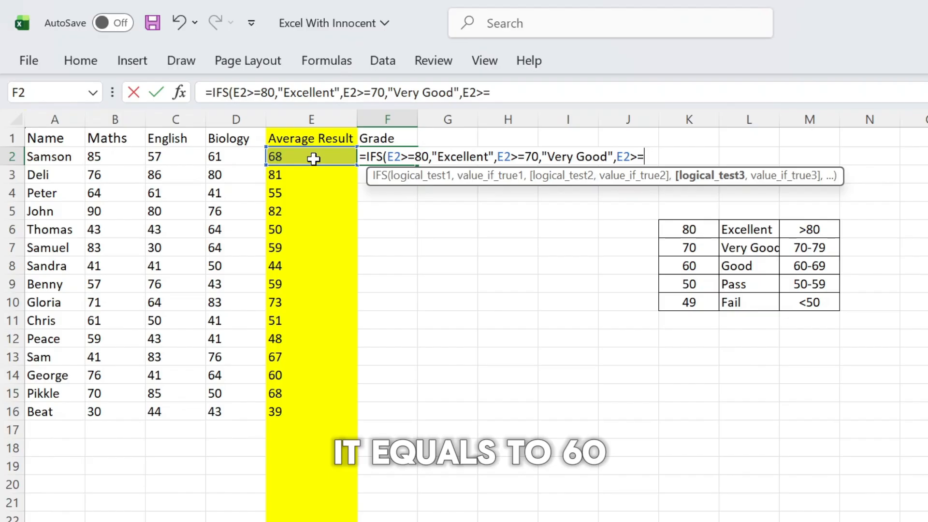
{"action": "type", "text": "60"}
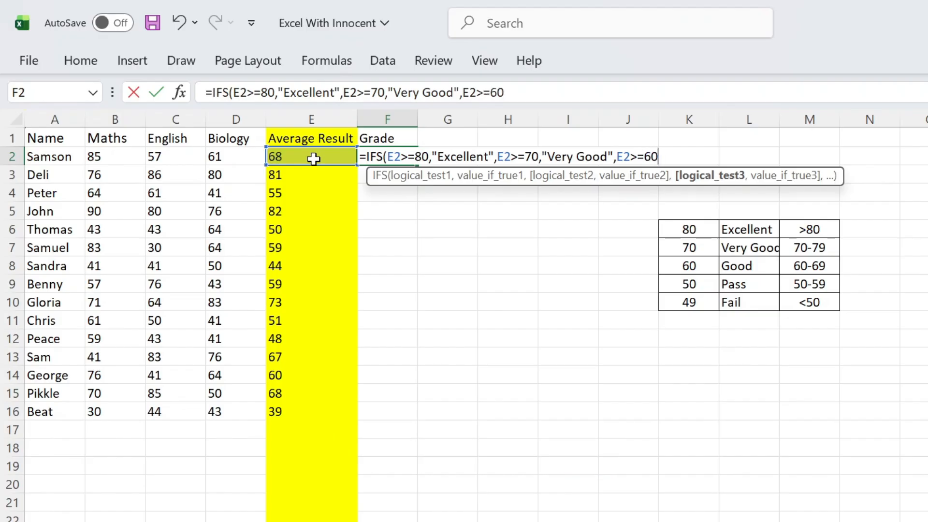
{"action": "type", "text": ","}
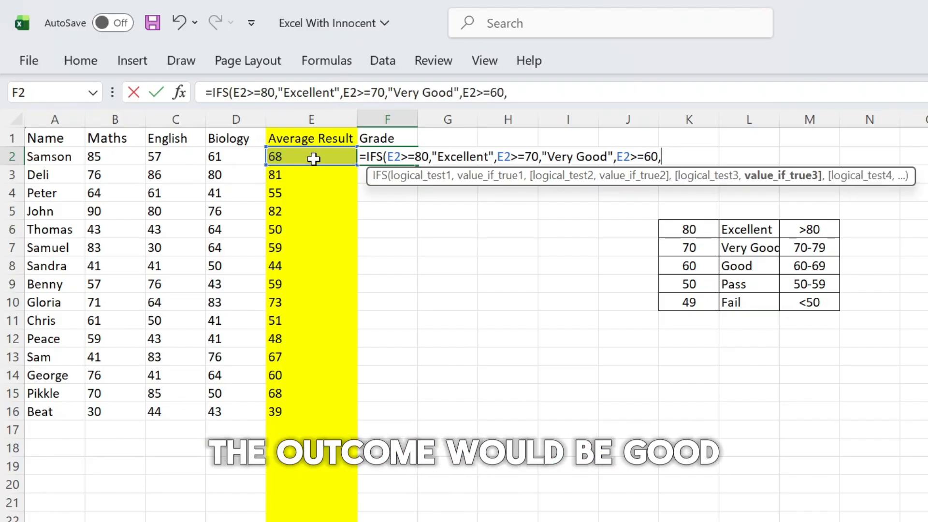
{"action": "type", "text": "\"Good\","}
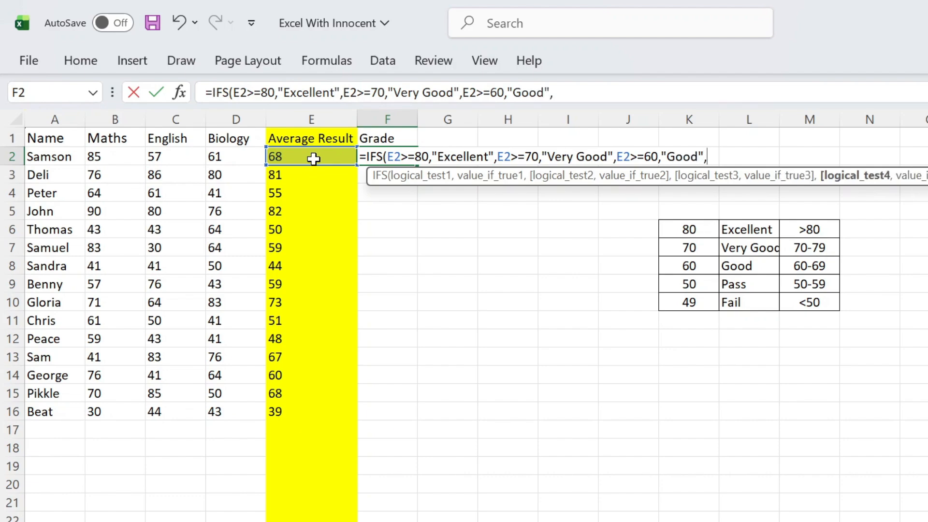
Add a fourth condition to the IFS formula so that E2>=50 returns "Pass"
{"action": "left_click", "coordinate": [314, 159]}
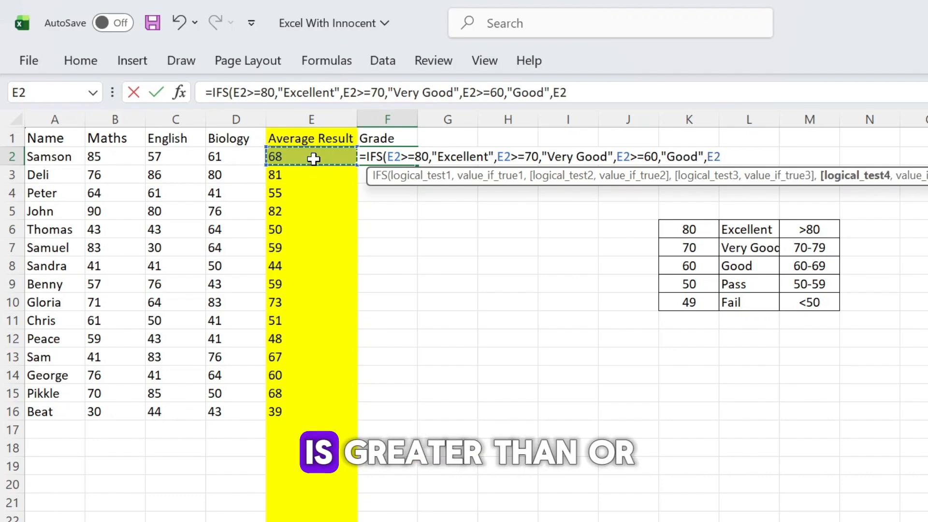
{"action": "type", "text": ">="}
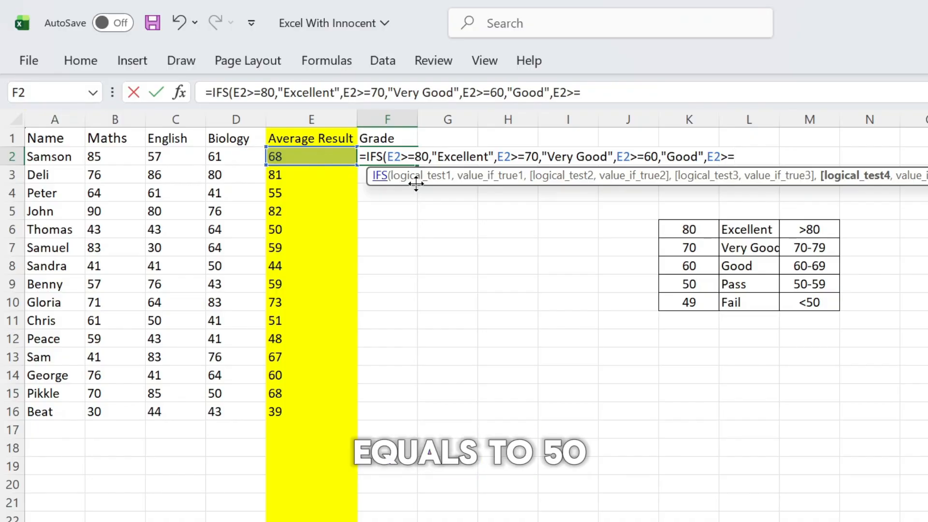
{"action": "type", "text": "50"}
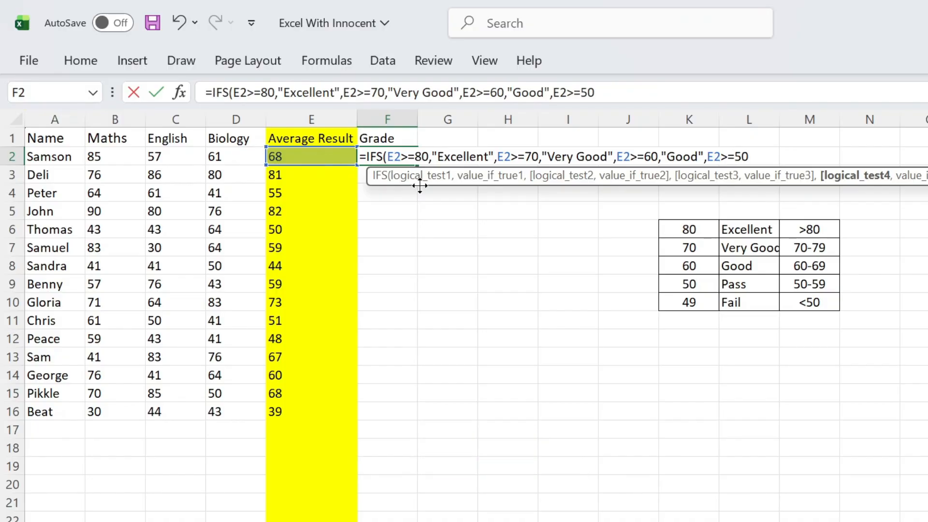
{"action": "type", "text": ",\"Pass"}
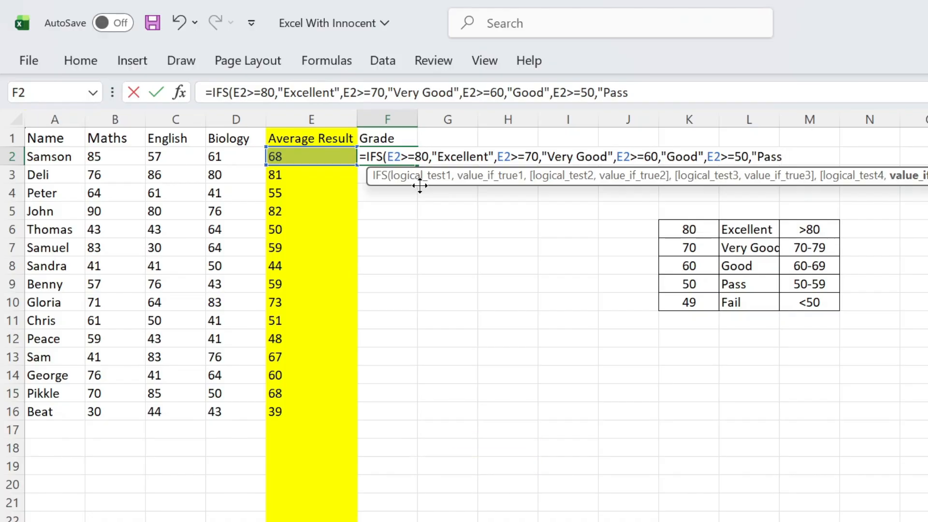
{"action": "type", "text": "\","}
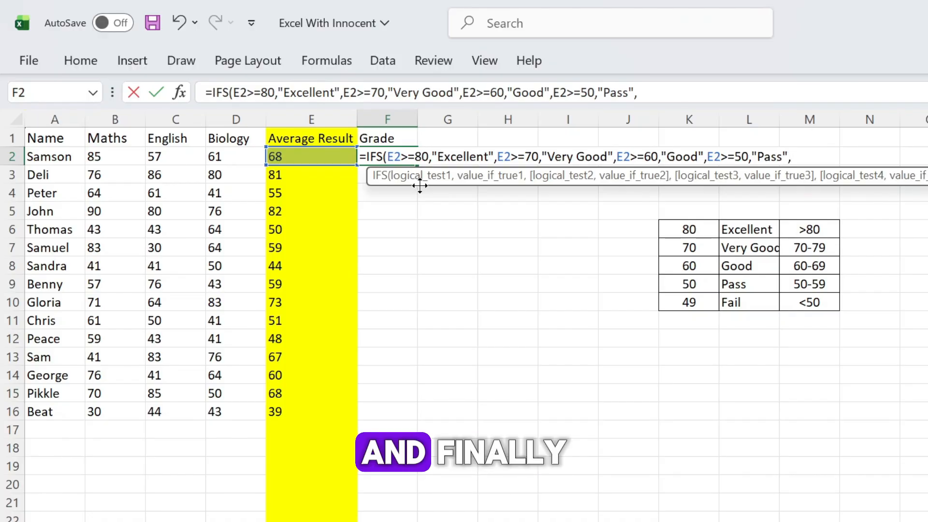
Add the last condition, E2<50 returning "Fail" in quotation marks, and enter the IFS formula in F2
{"action": "left_click", "coordinate": [326, 157]}
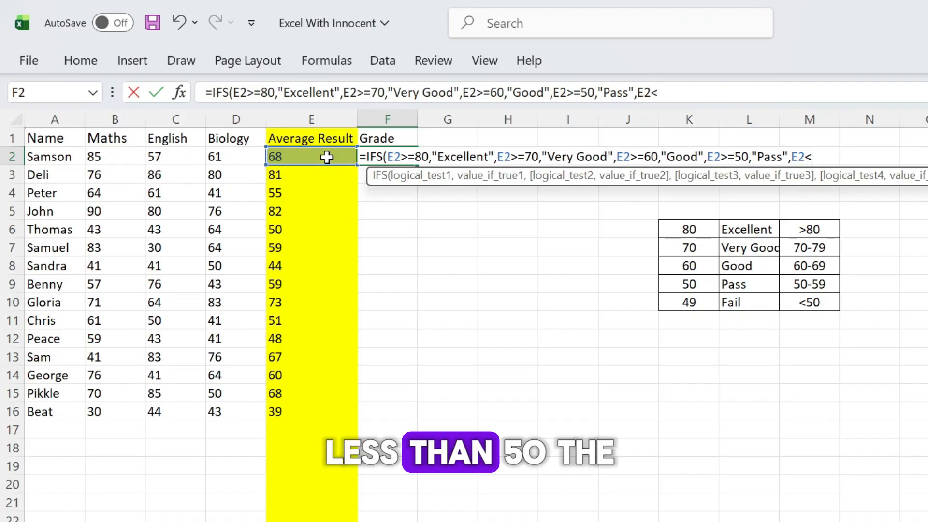
{"action": "type", "text": "<5"}
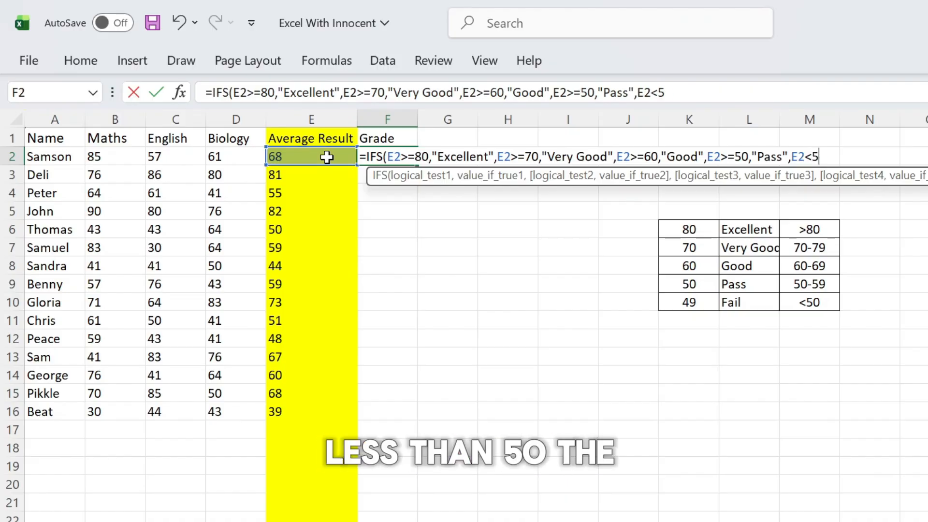
{"action": "type", "text": "0,"}
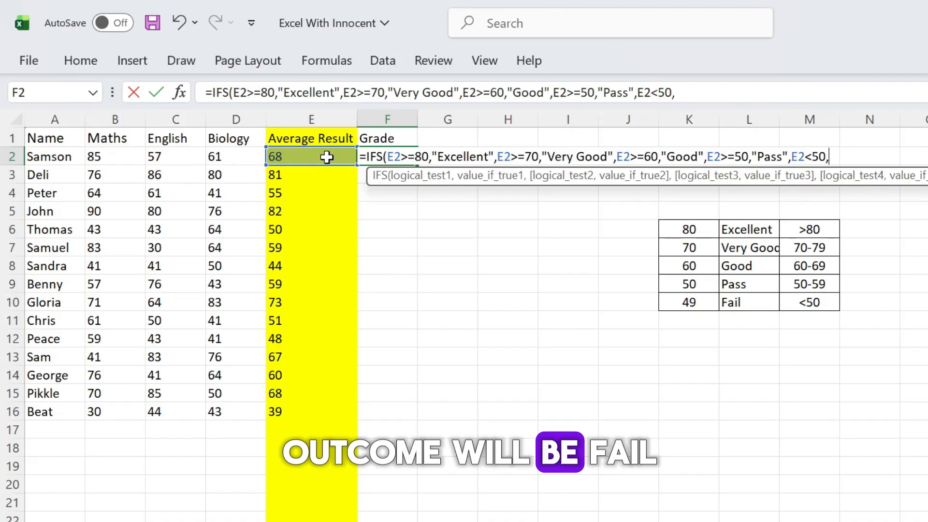
{"action": "type", "text": "Fail"}
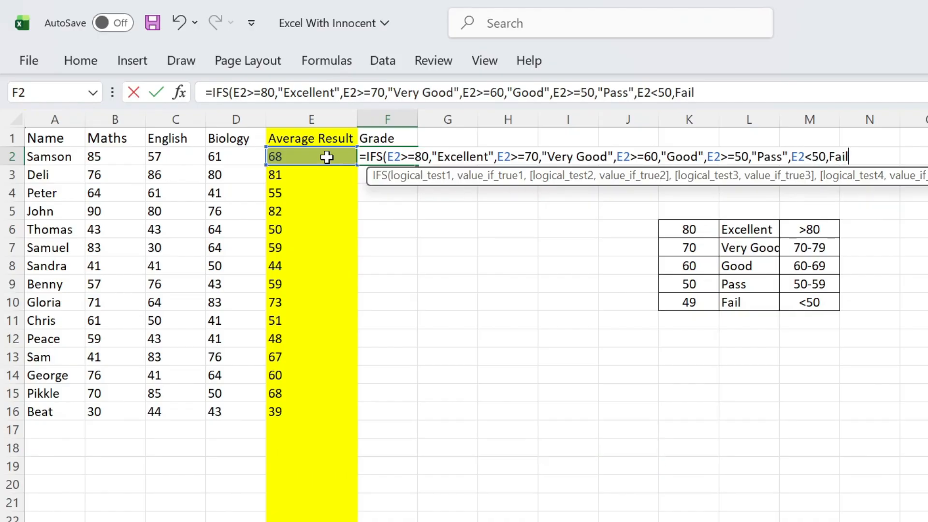
{"action": "key", "text": "BackSpace"}
{"action": "key", "text": "BackSpace"}
{"action": "key", "text": "BackSpace"}
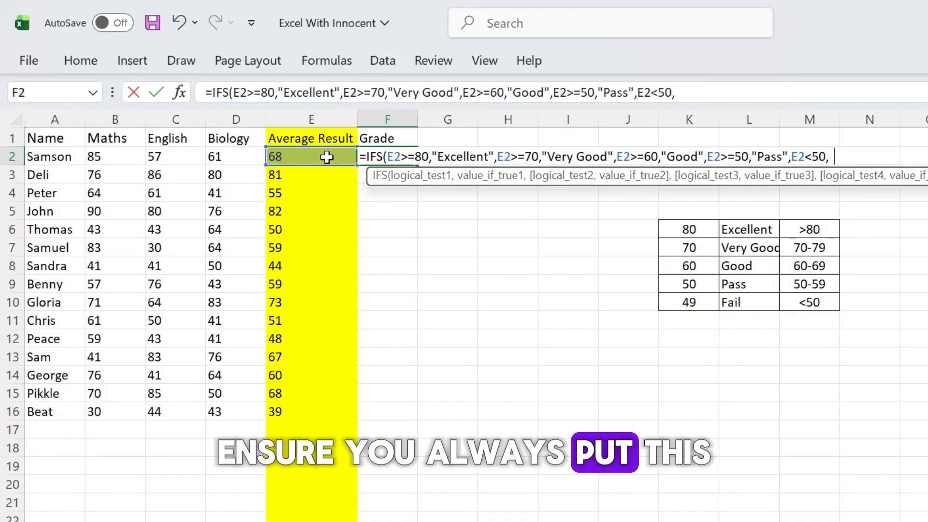
{"action": "type", "text": "\"Fail"}
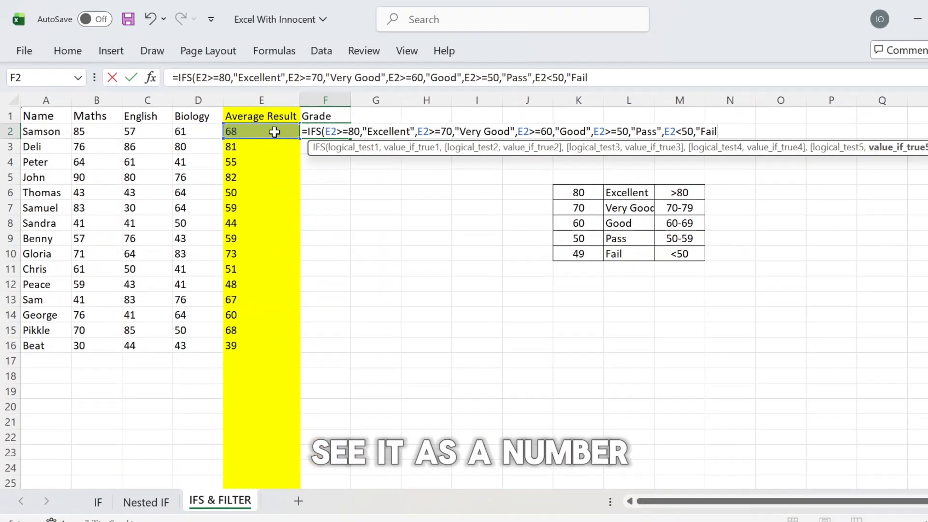
{"action": "type", "text": "\""}
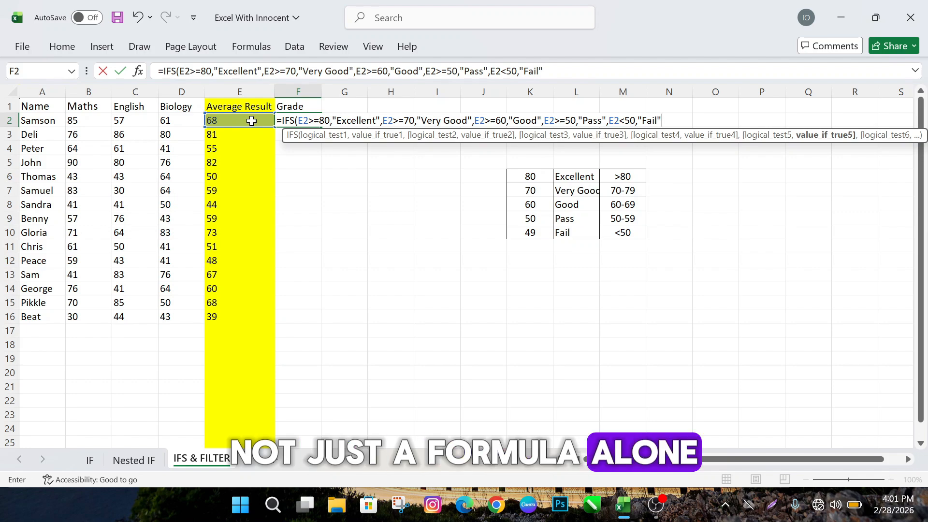
{"action": "key", "text": "Return"}
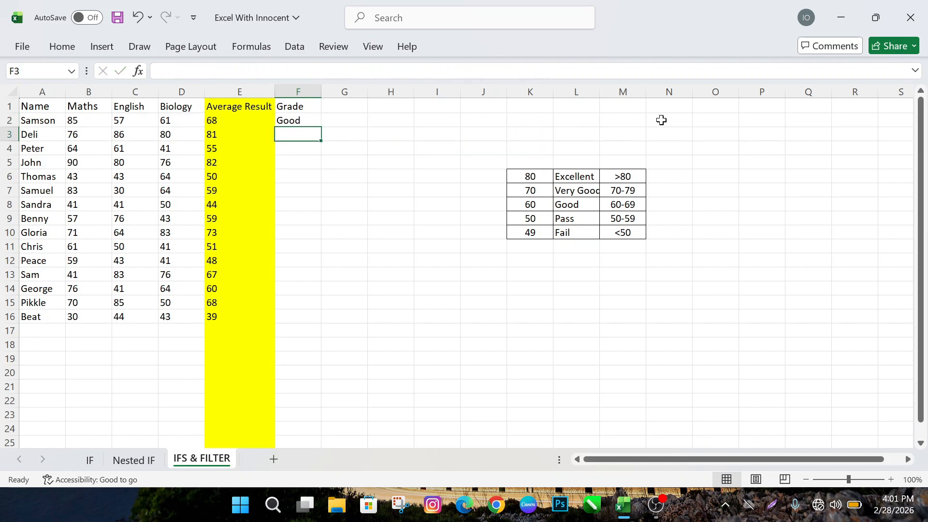
Fill the grade formula from F2 down to F16 for the remaining students
{"action": "left_click", "coordinate": [310, 122]}
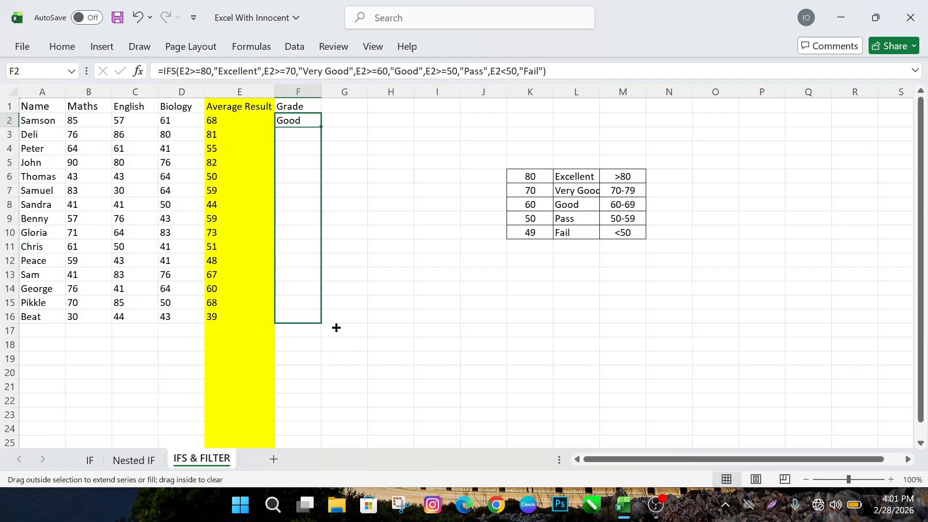
{"action": "left_click_drag", "start_coordinate": [336, 328], "coordinate": [337, 332]}
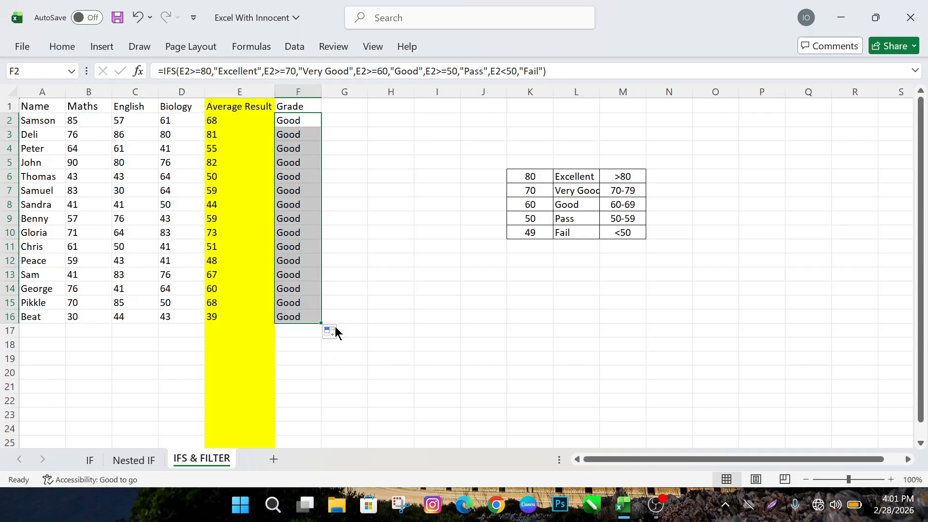
Fit the width of column F to its contents
{"action": "double_click", "coordinate": [320, 94]}
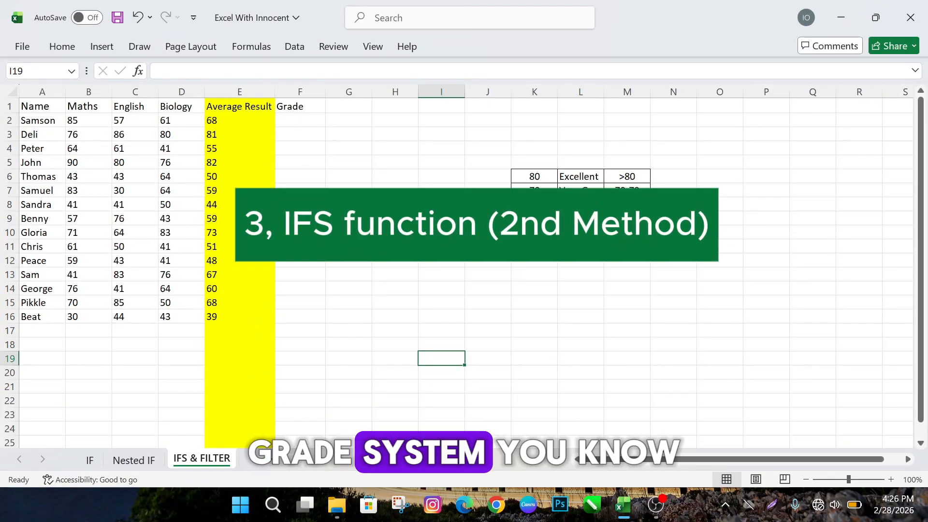
Begin an IFS formula in F2 whose first condition, E2>=K6, returns the grade in L6
{"action": "left_click", "coordinate": [292, 124]}
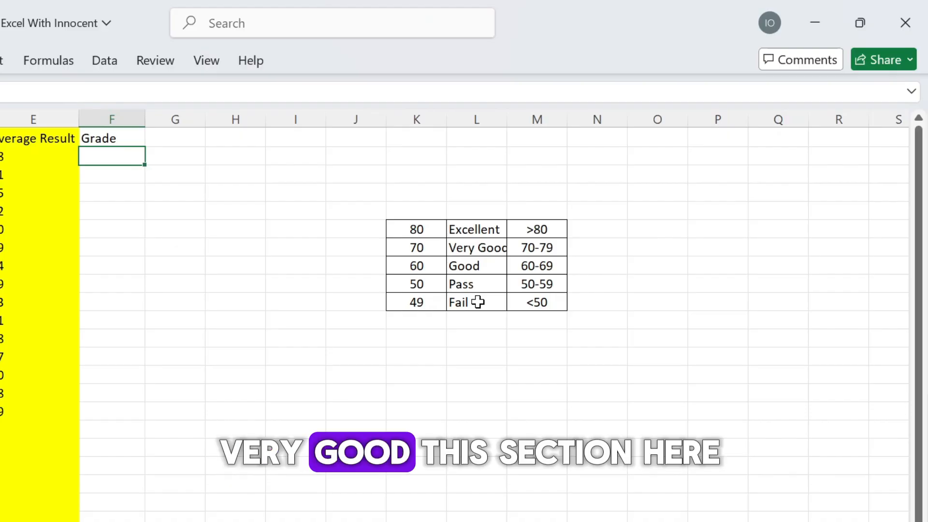
{"action": "left_click_drag", "start_coordinate": [478, 302], "coordinate": [534, 306]}
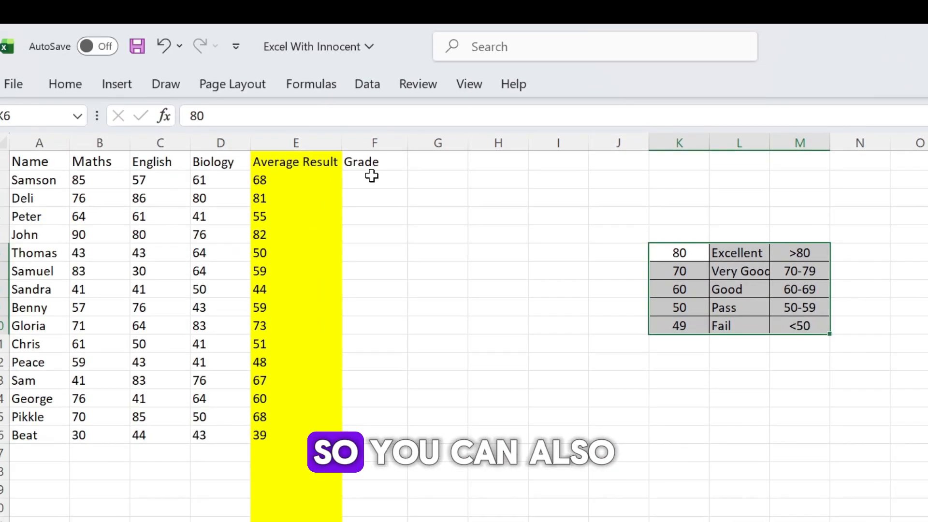
{"action": "left_click", "coordinate": [109, 154]}
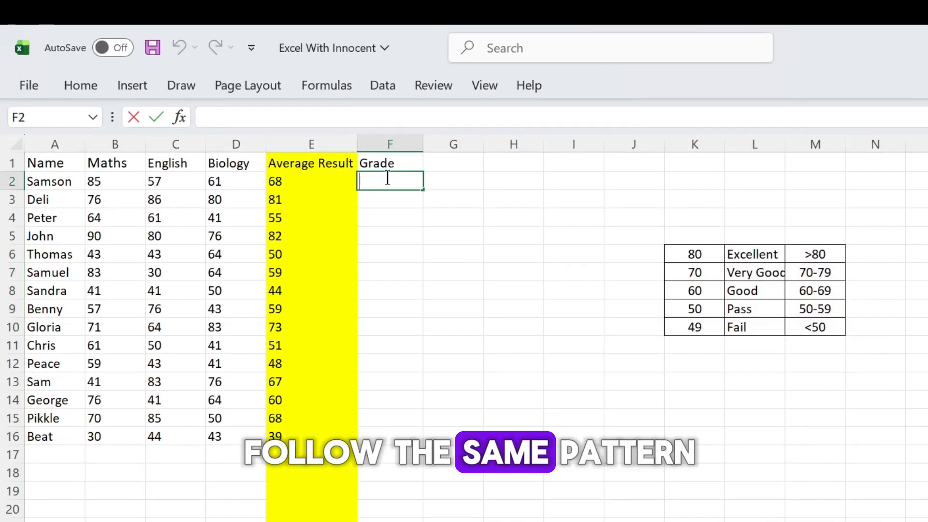
{"action": "type", "text": "=i"}
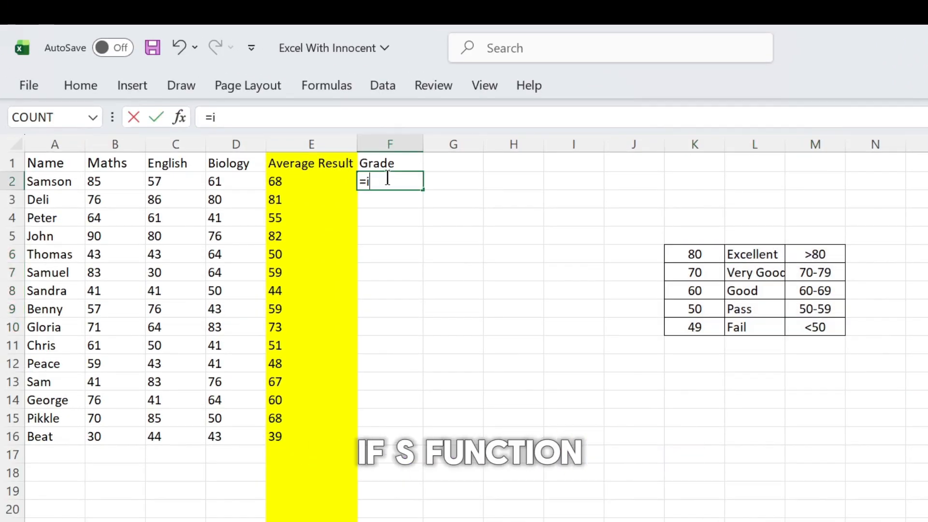
{"action": "type", "text": "fs"}
{"action": "key", "text": "Tab"}
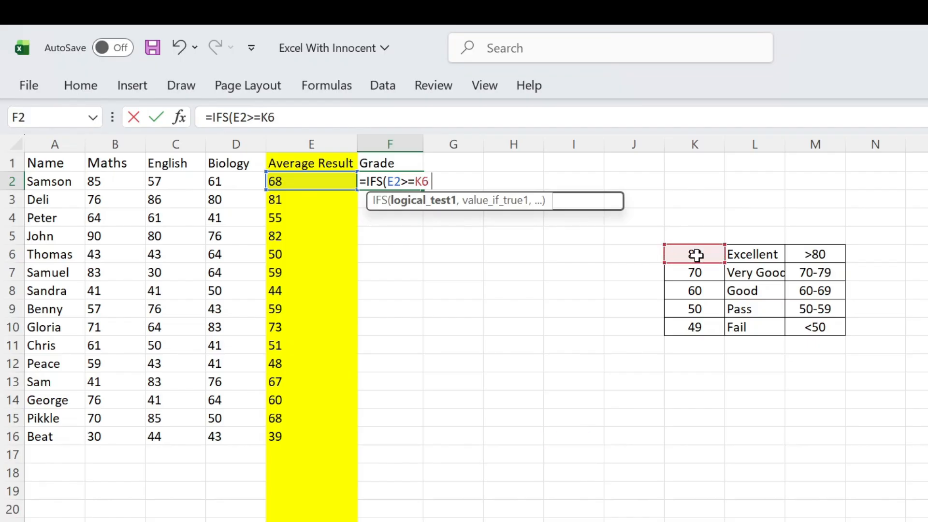
{"action": "type", "text": ","}
{"action": "left_click", "coordinate": [758, 254]}
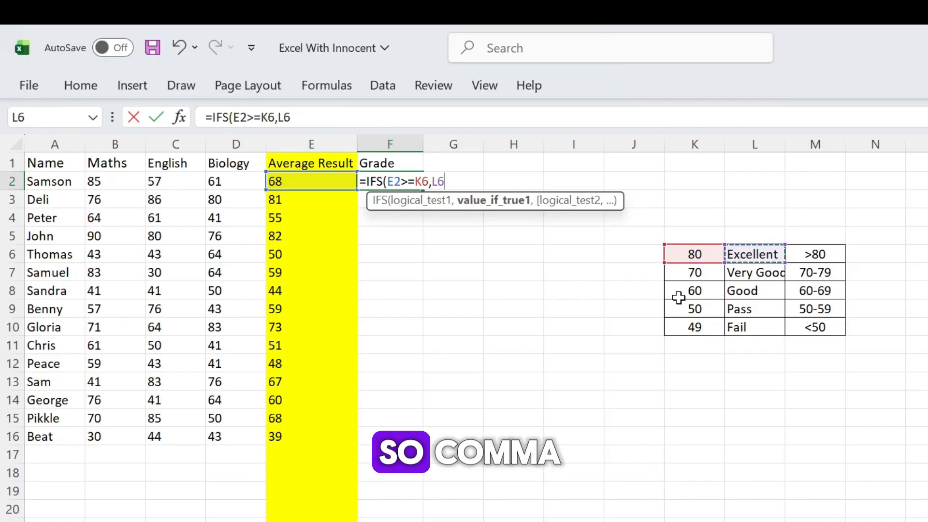
Add the second and third IFS conditions: E2>=K7 returning L7 and E2>=K8 returning L8
{"action": "type", "text": ","}
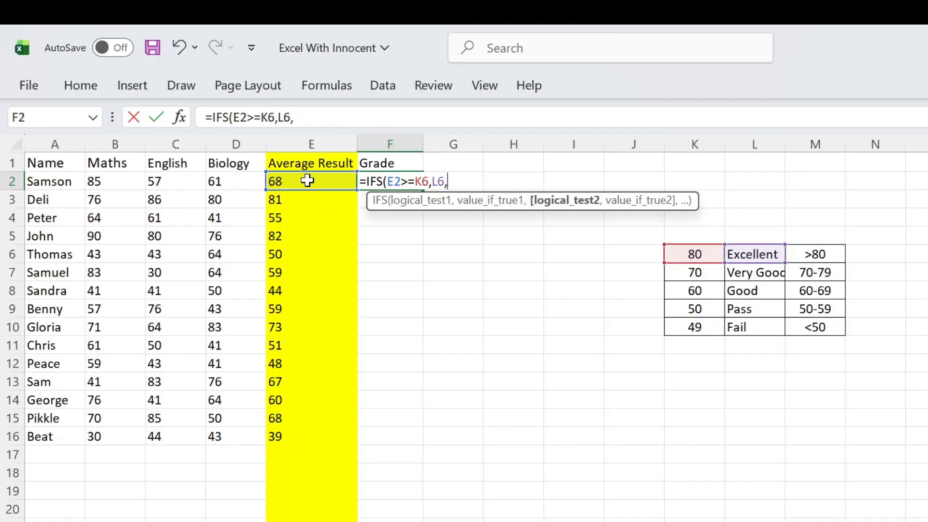
{"action": "left_click", "coordinate": [681, 272]}
{"action": "type", "text": ","}
{"action": "left_click", "coordinate": [747, 273]}
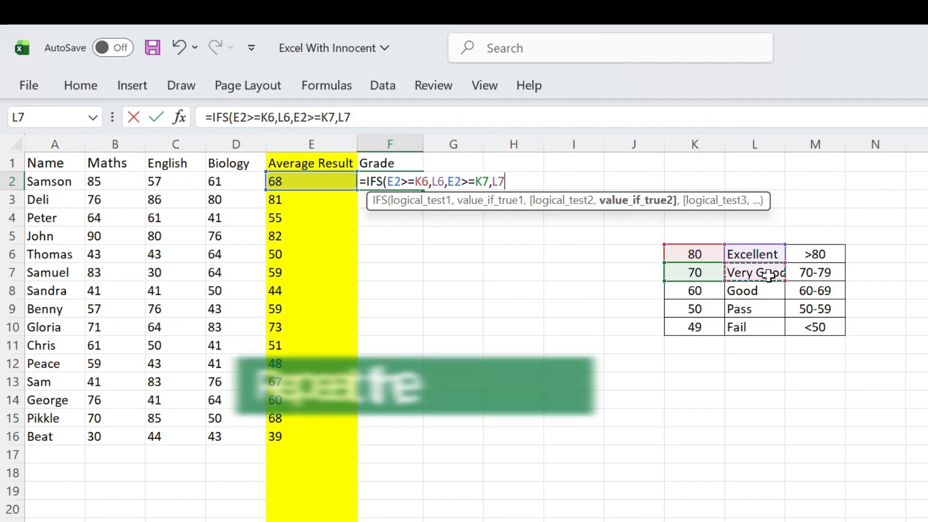
{"action": "type", "text": ","}
{"action": "left_click", "coordinate": [307, 181]}
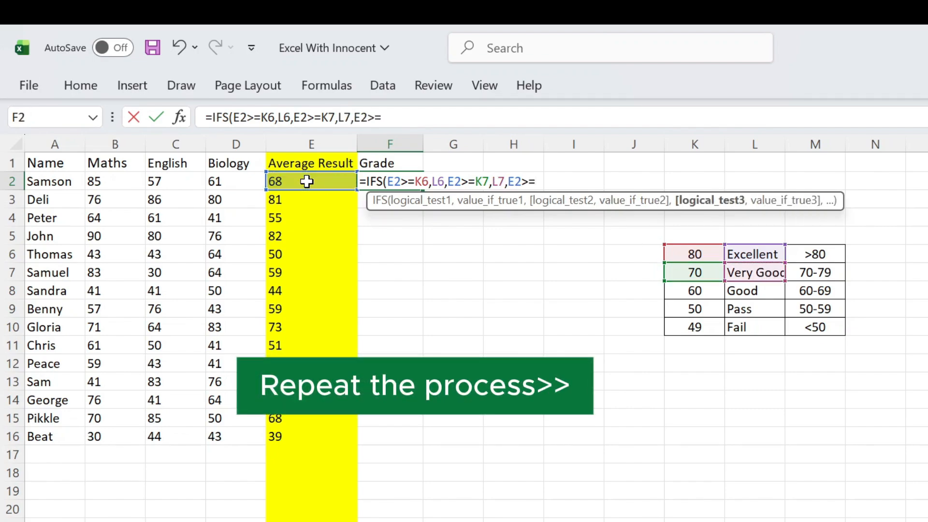
{"action": "left_click", "coordinate": [694, 293]}
{"action": "type", "text": ",L6,E2"}
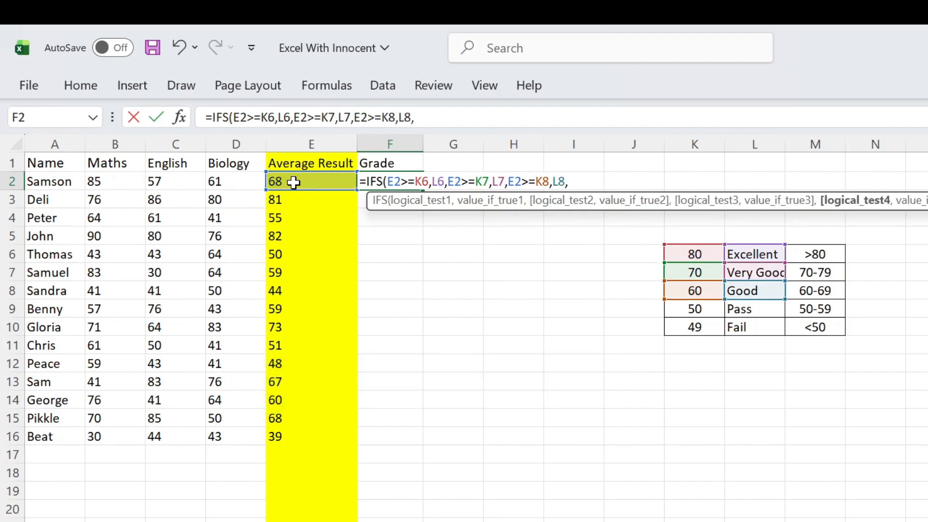
Add the conditions E2>=K9 returning L9 and E2<K9 returning L10, and enter the IFS formula
{"action": "type", "text": ">="}
{"action": "left_click", "coordinate": [692, 309]}
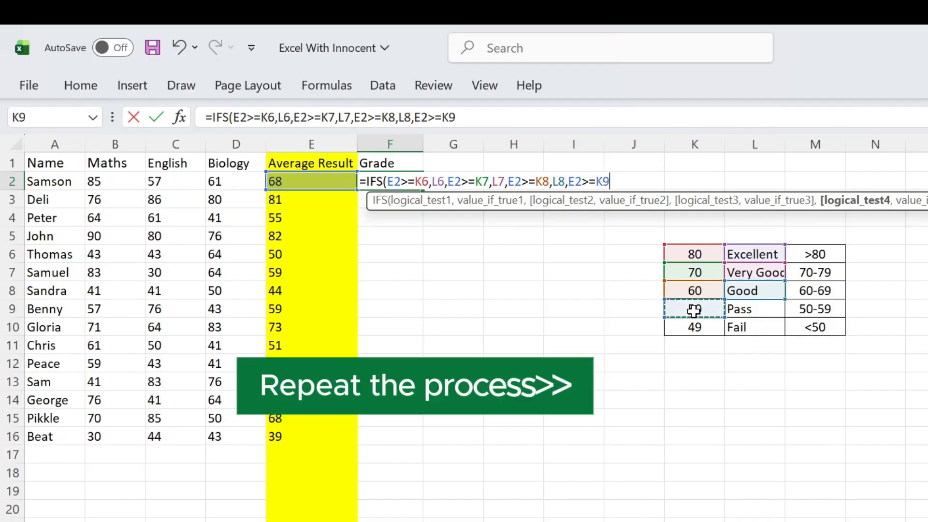
{"action": "type", "text": ","}
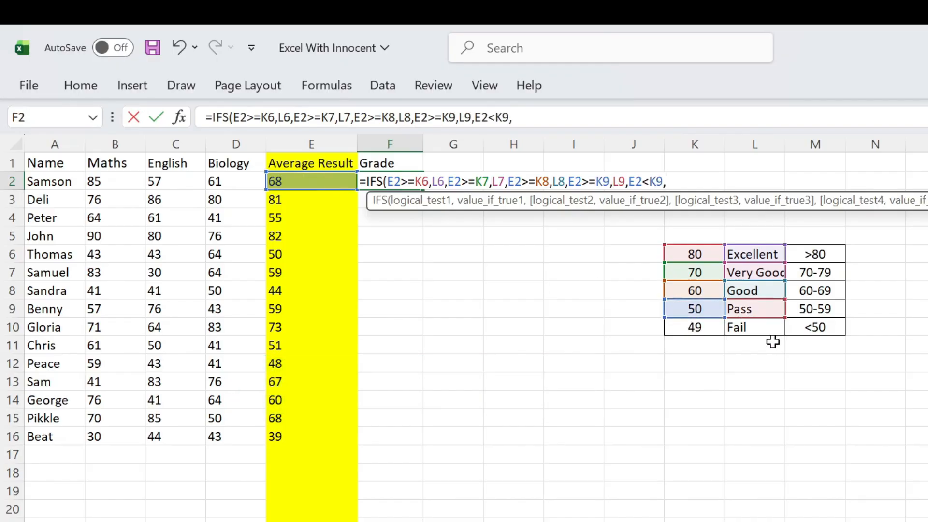
{"action": "left_click", "coordinate": [758, 333]}
{"action": "type", "text": ")"}
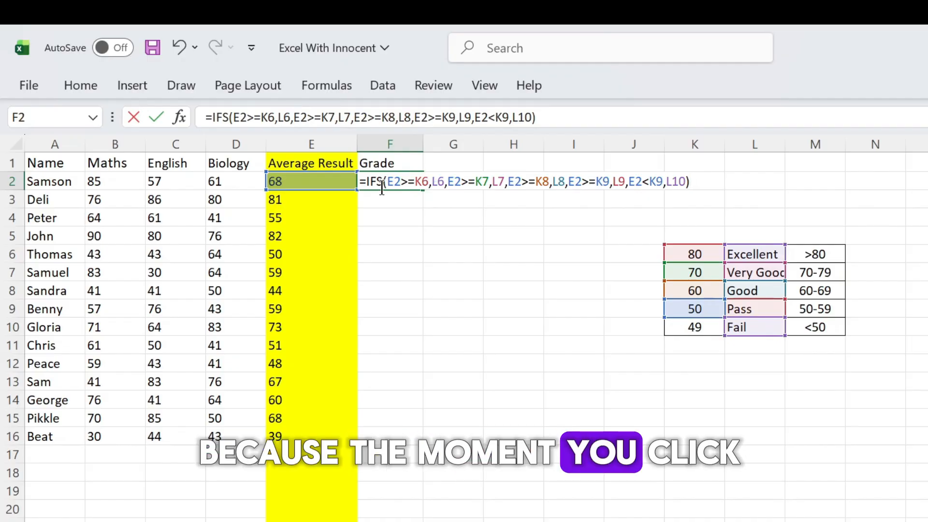
{"action": "key", "text": "Return"}
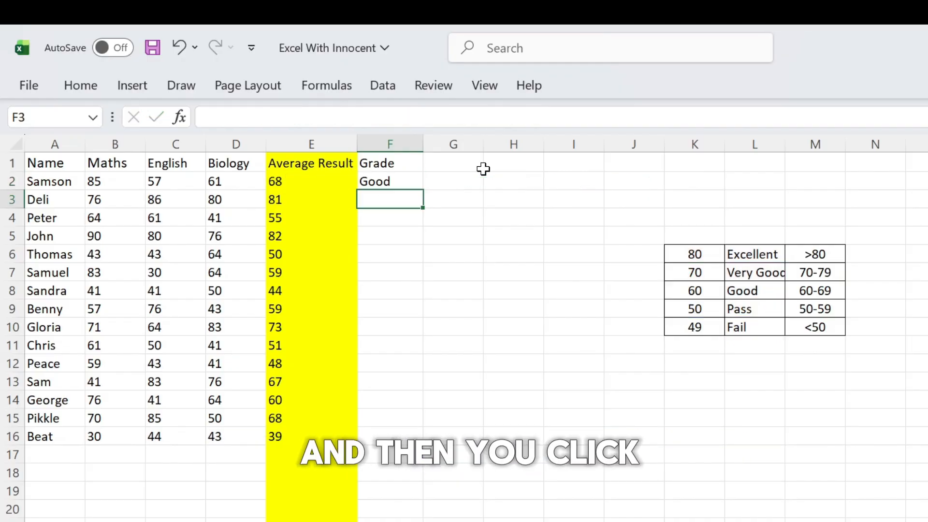
Fill the IFS formula from F2 down to F16 with its table references still relative
{"action": "left_click", "coordinate": [408, 181]}
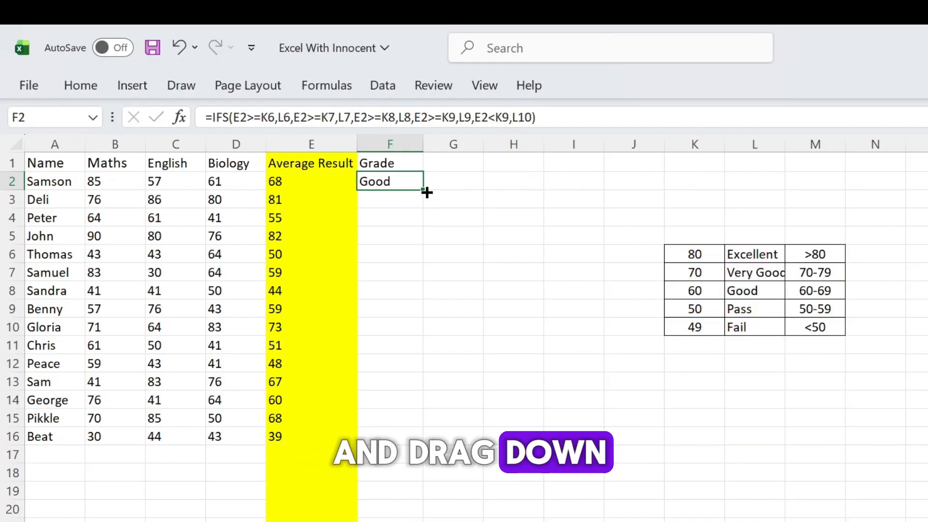
{"action": "left_click_drag", "start_coordinate": [424, 190], "coordinate": [429, 384]}
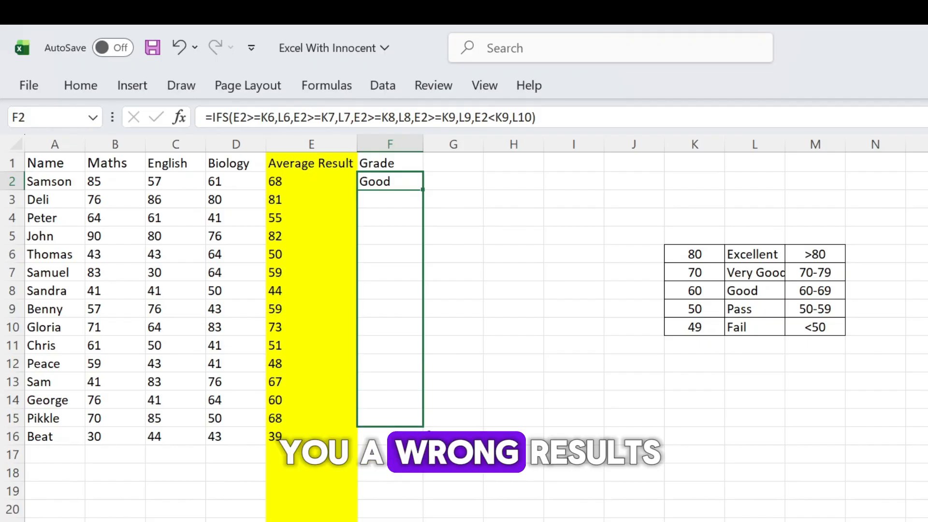
{"action": "left_click_drag", "start_coordinate": [428, 431], "coordinate": [424, 423]}
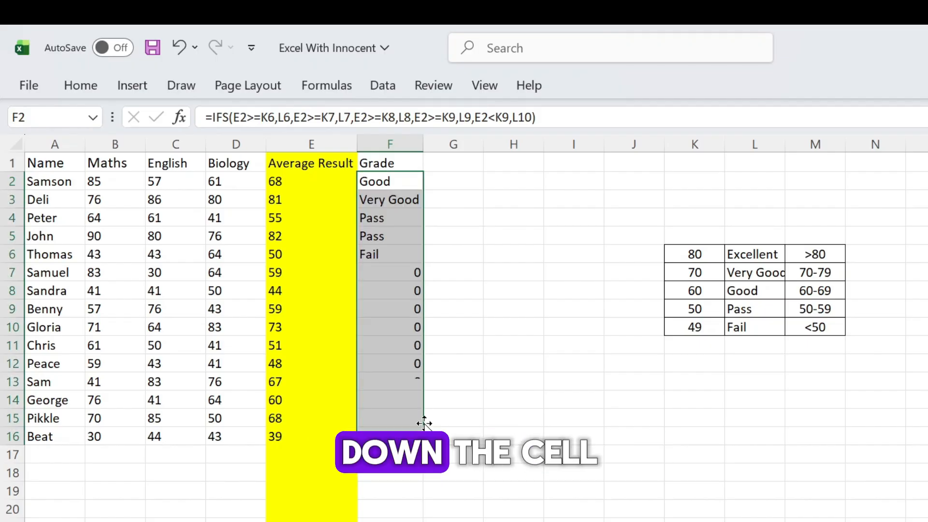
Examine the formula in F7 to see which cells its grading table references point to
{"action": "double_click", "coordinate": [412, 279]}
{"action": "double_click", "coordinate": [412, 279]}
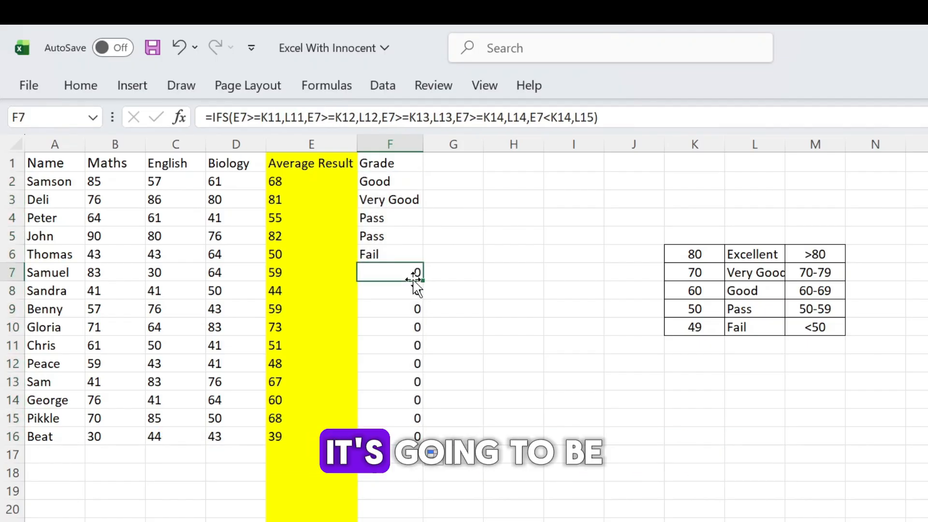
{"action": "left_click", "coordinate": [413, 279]}
{"action": "double_click", "coordinate": [414, 280]}
{"action": "left_click", "coordinate": [414, 276]}
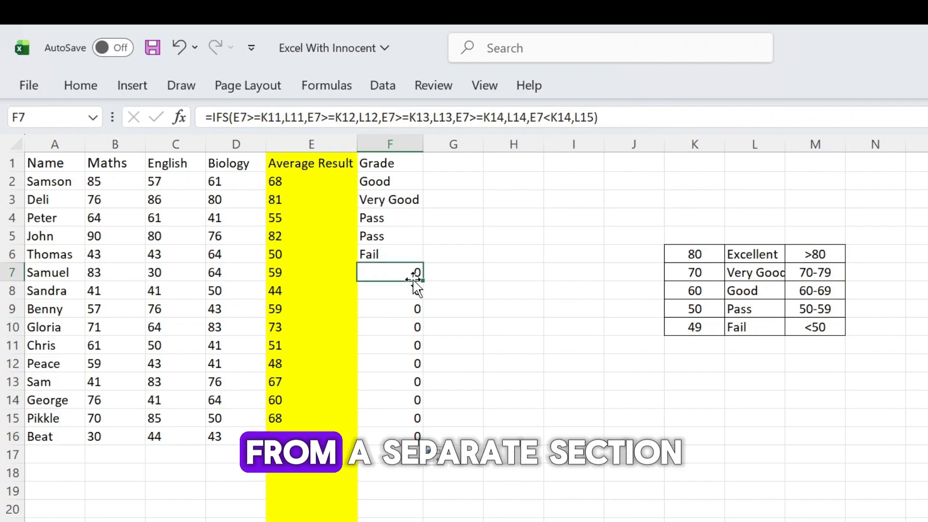
{"action": "double_click", "coordinate": [414, 278]}
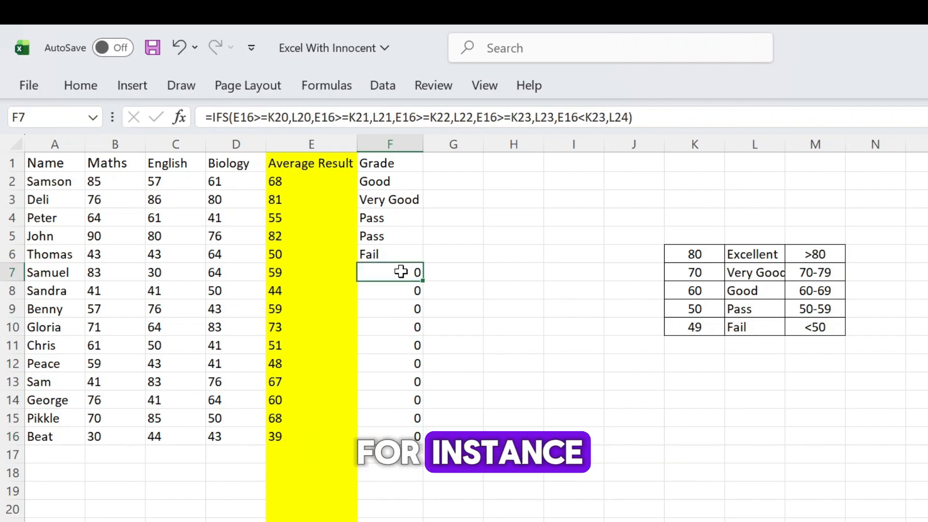
{"action": "double_click", "coordinate": [401, 272]}
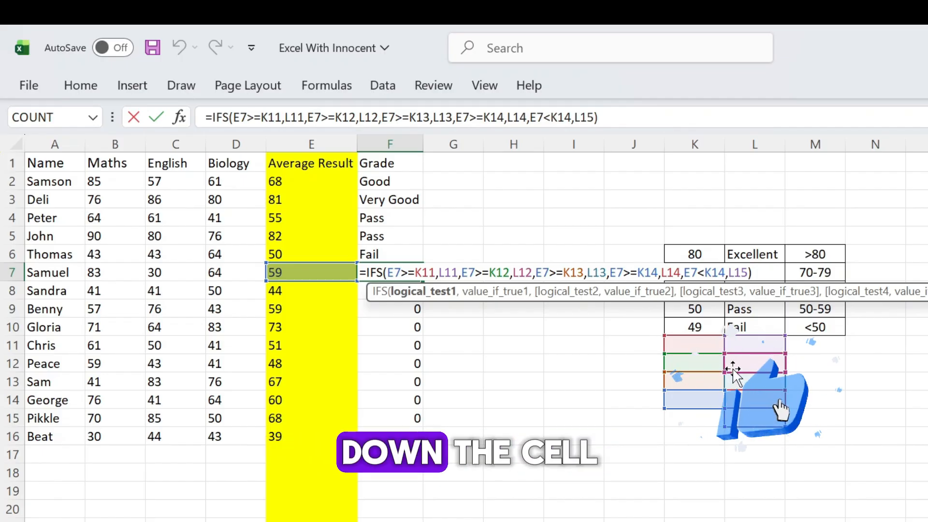
{"action": "left_click", "coordinate": [476, 362]}
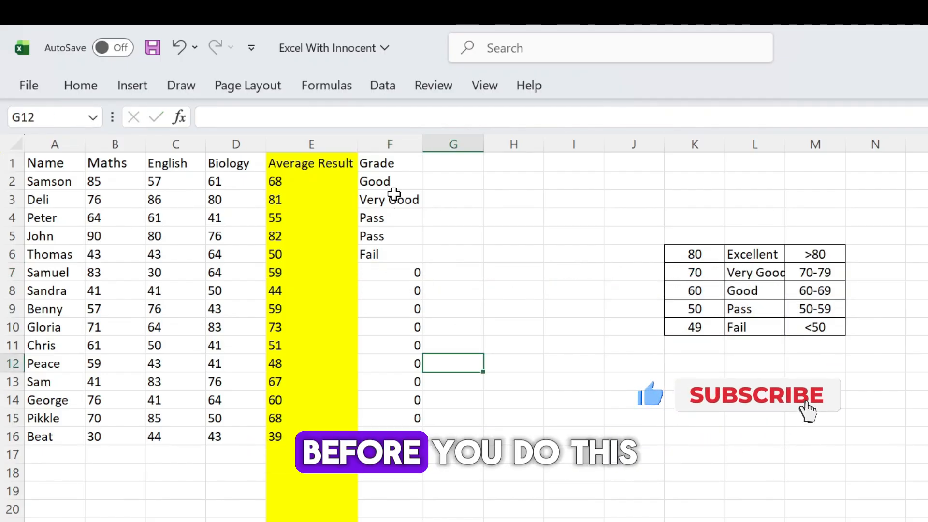
Clear the filled grade formulas from F3:F16, keeping the one in F2
{"action": "key", "text": "ctrl+z"}
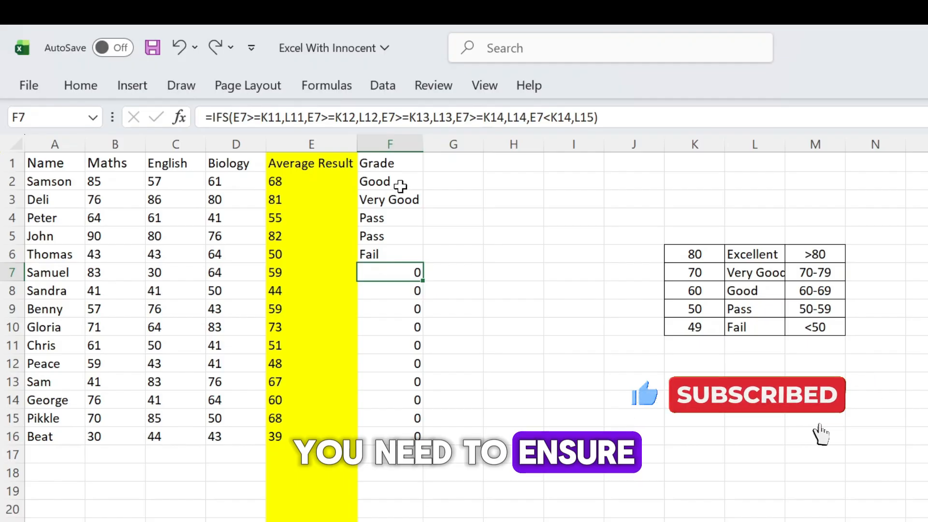
{"action": "left_click_drag", "start_coordinate": [397, 200], "coordinate": [399, 434]}
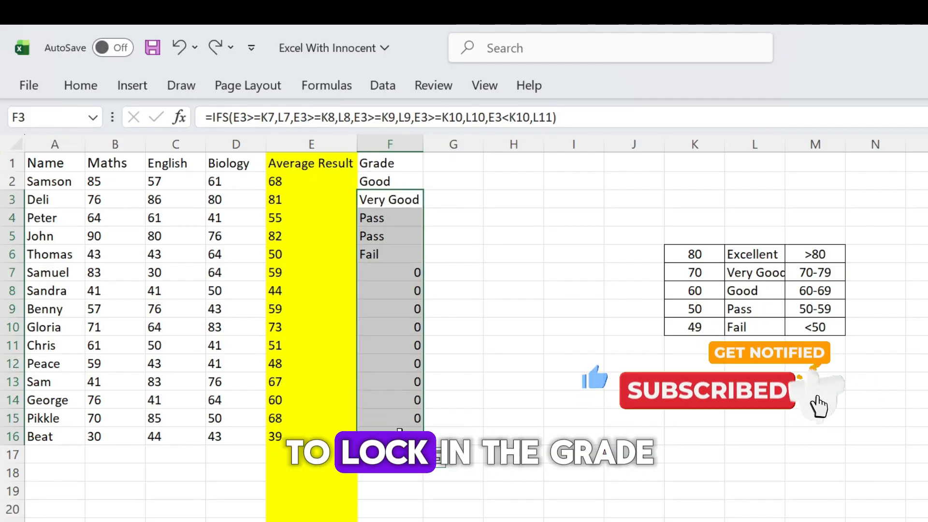
{"action": "key", "text": "Delete"}
Edit the IFS formula in F2 to make the K6 and L6 references absolute
{"action": "left_click", "coordinate": [400, 181]}
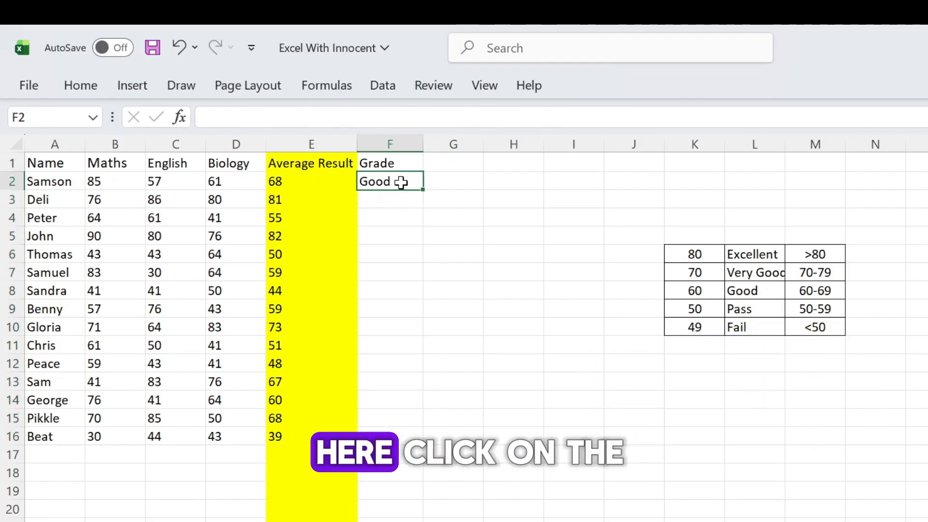
{"action": "double_click", "coordinate": [401, 183]}
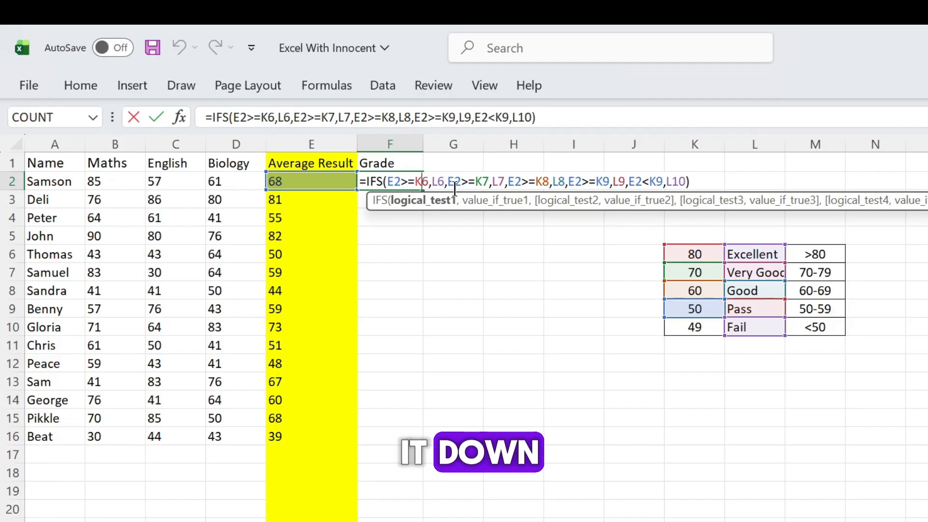
{"action": "key", "text": "F4"}
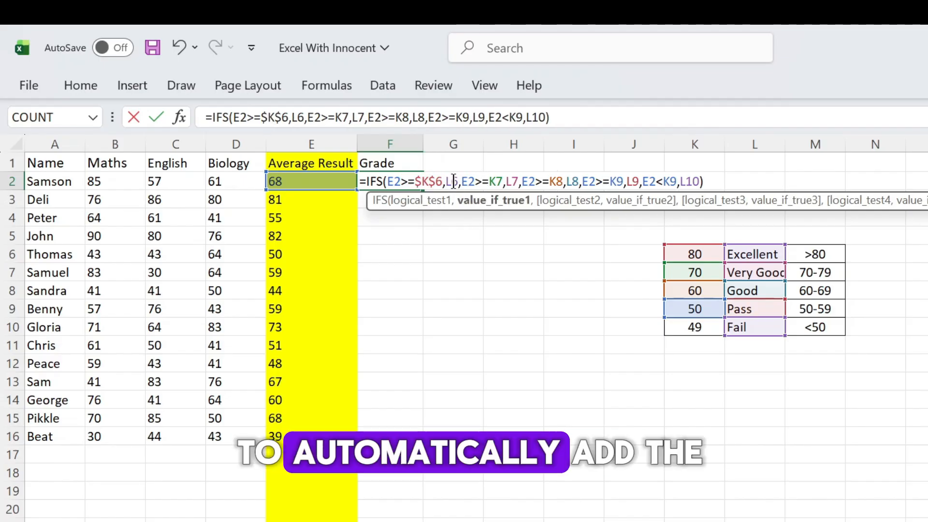
{"action": "key", "text": "F4"}
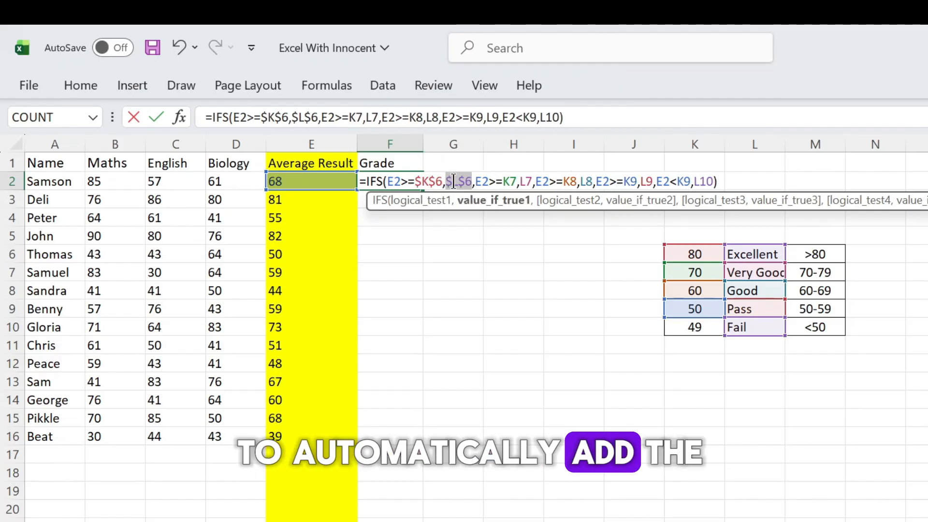
{"action": "left_click", "coordinate": [480, 180]}
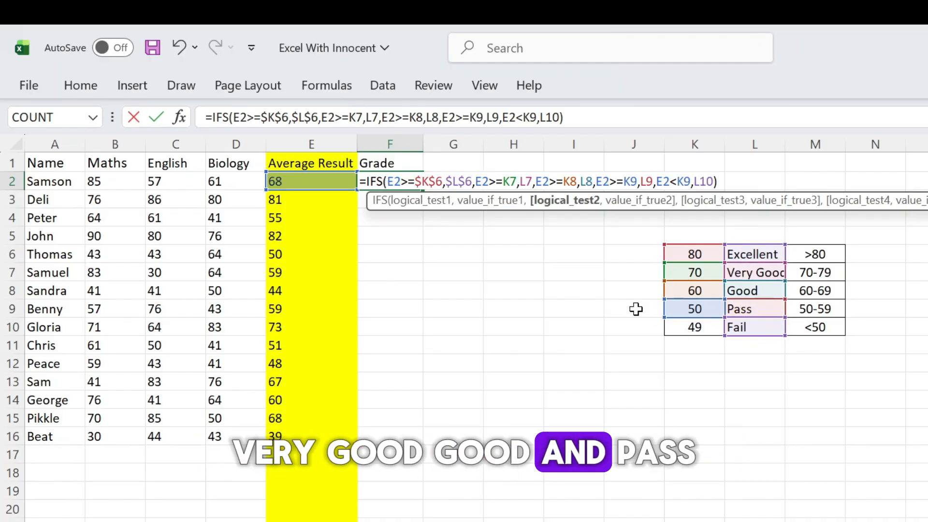
Make the K7 and L7 references in the second IFS condition absolute
{"action": "double_click", "coordinate": [510, 185]}
{"action": "key", "text": "F4"}
{"action": "left_click", "coordinate": [537, 172]}
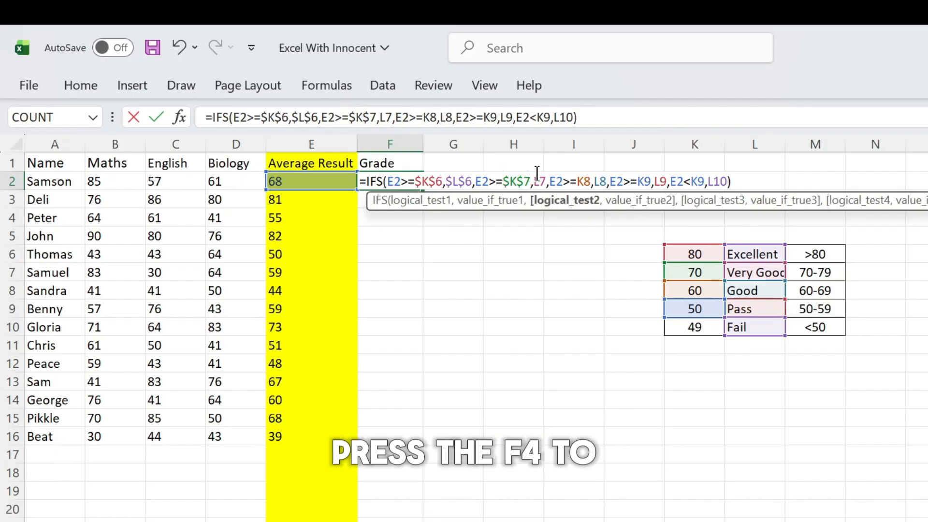
{"action": "double_click", "coordinate": [538, 180]}
{"action": "key", "text": "F4"}
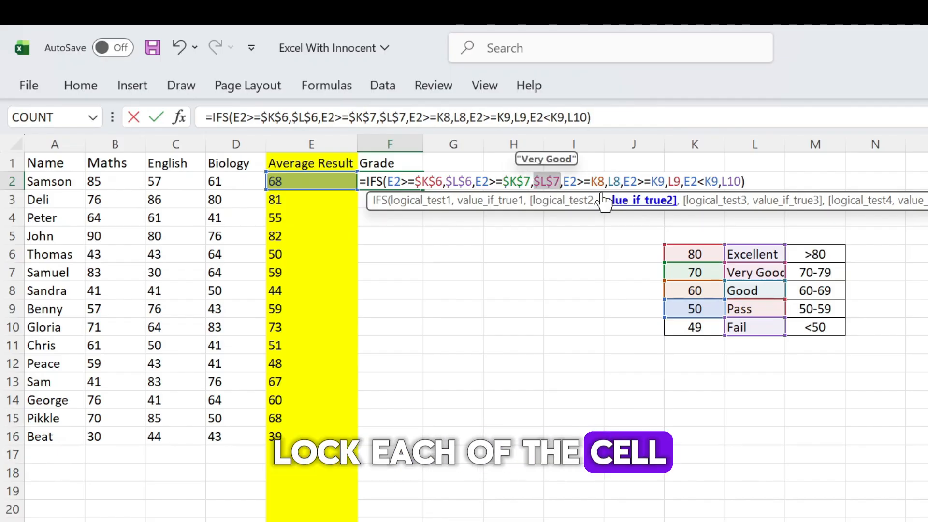
Make the references in the third and fourth IFS conditions absolute: $K$8, $L$8, $K$9 and $L$9
{"action": "double_click", "coordinate": [597, 179]}
{"action": "key", "text": "F4"}
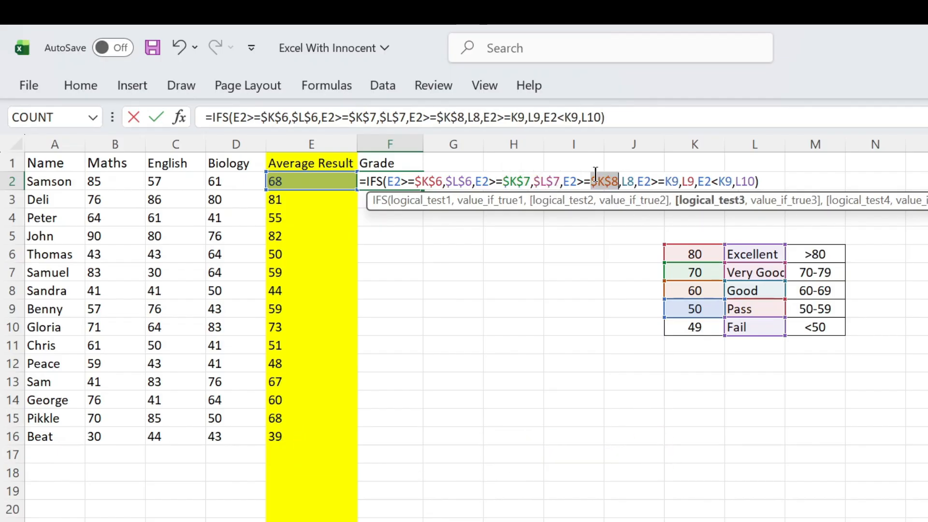
{"action": "double_click", "coordinate": [627, 182]}
{"action": "key", "text": "F4"}
{"action": "double_click", "coordinate": [686, 181]}
{"action": "key", "text": "F4"}
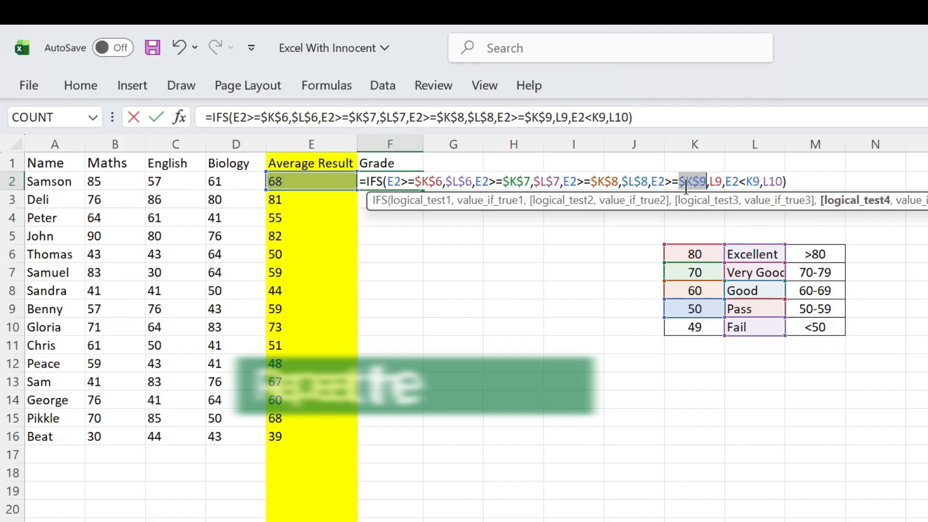
{"action": "double_click", "coordinate": [716, 182]}
{"action": "key", "text": "F4"}
Make K9 and L10 in the last IFS condition absolute and enter the formula in F2
{"action": "left_click", "coordinate": [770, 182]}
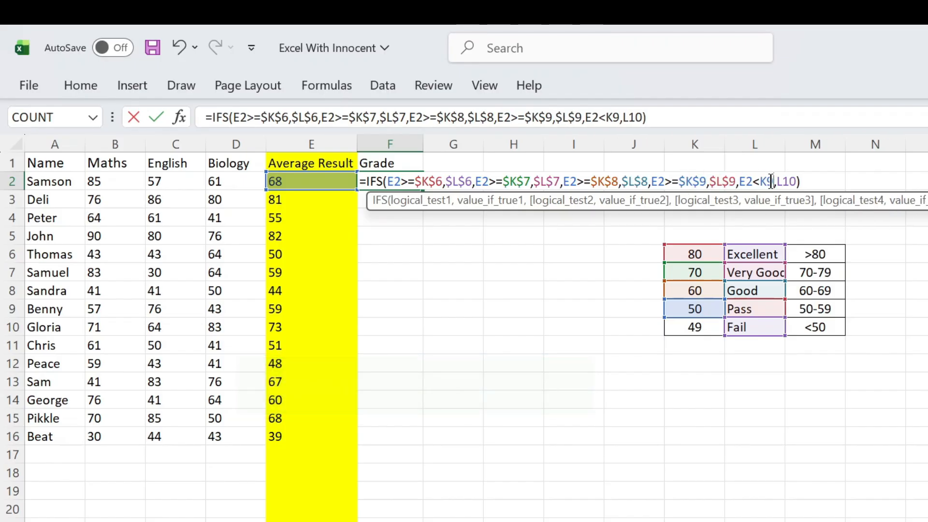
{"action": "double_click", "coordinate": [801, 182]}
{"action": "key", "text": "F4"}
{"action": "key", "text": "Return"}
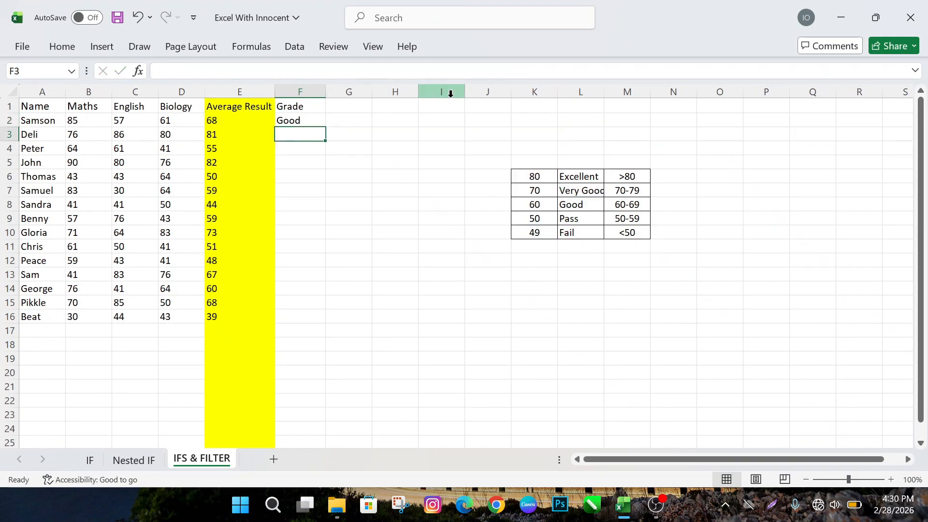
Fill the locked IFS formula from F2 down to F16
{"action": "left_click", "coordinate": [410, 181]}
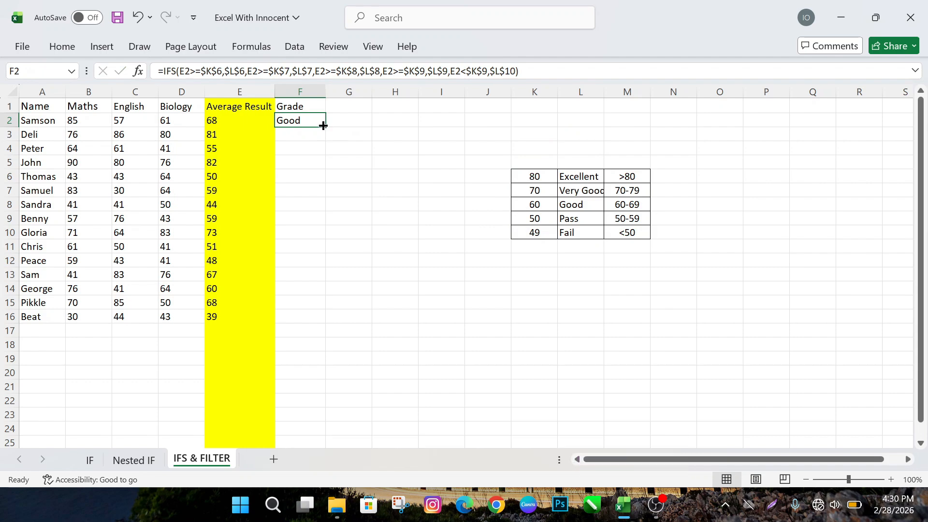
{"action": "left_click_drag", "start_coordinate": [324, 127], "coordinate": [332, 323]}
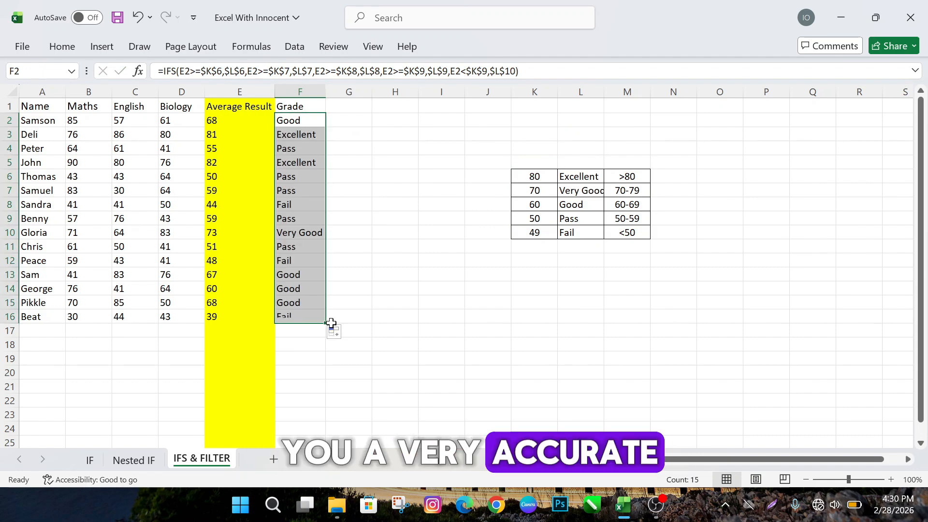
{"action": "left_click", "coordinate": [432, 320]}
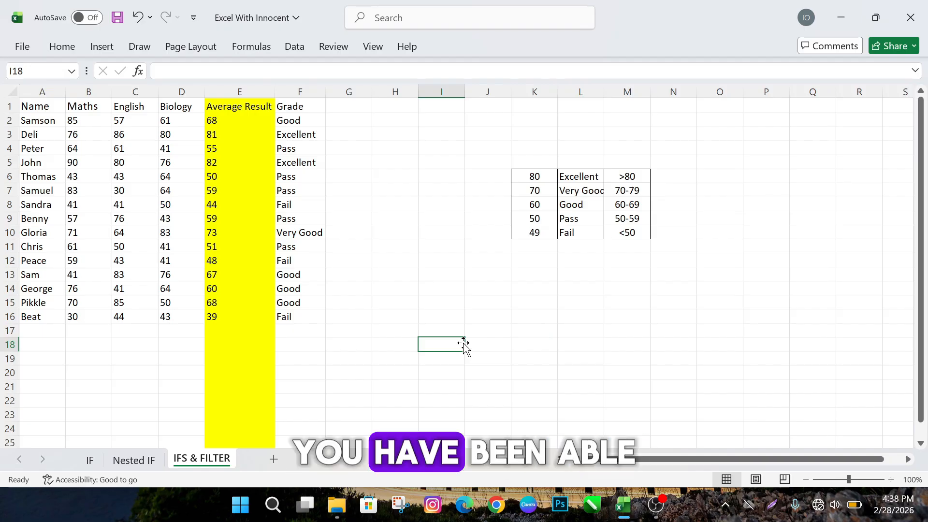